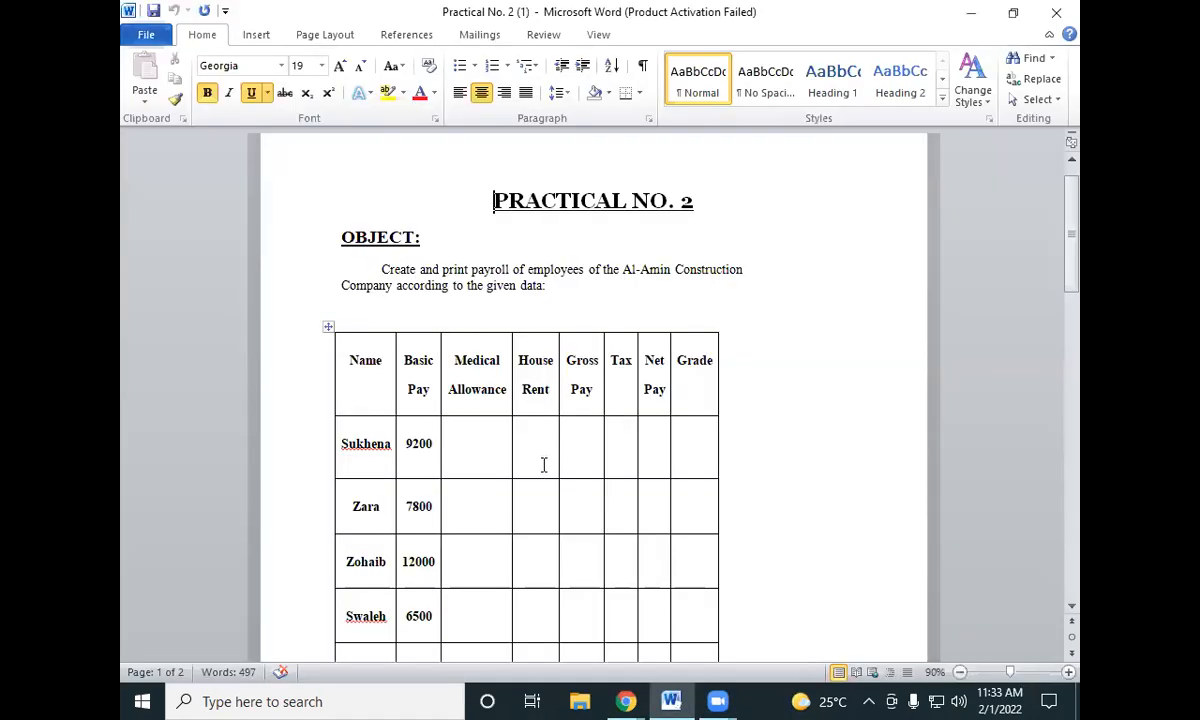
Open Microsoft Excel 2010 with a blank workbook and dismiss the activation wizard
scroll(578, 445, "down", 1)
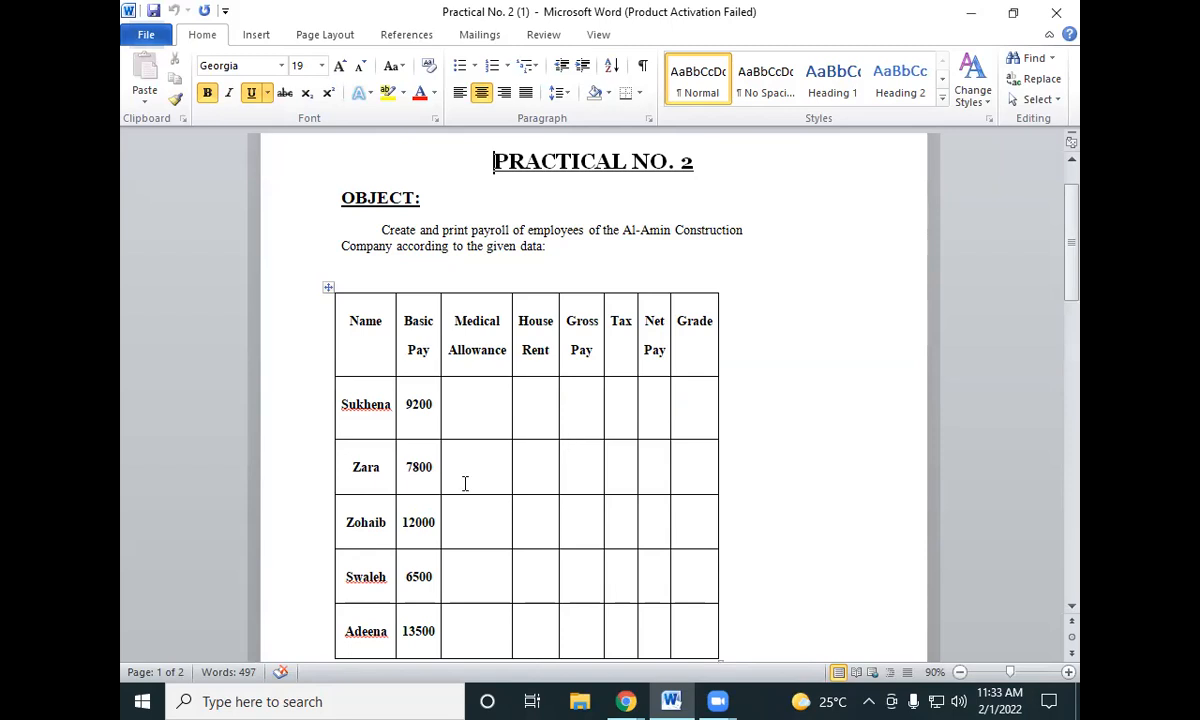
left_click(399, 699)
type("excel")
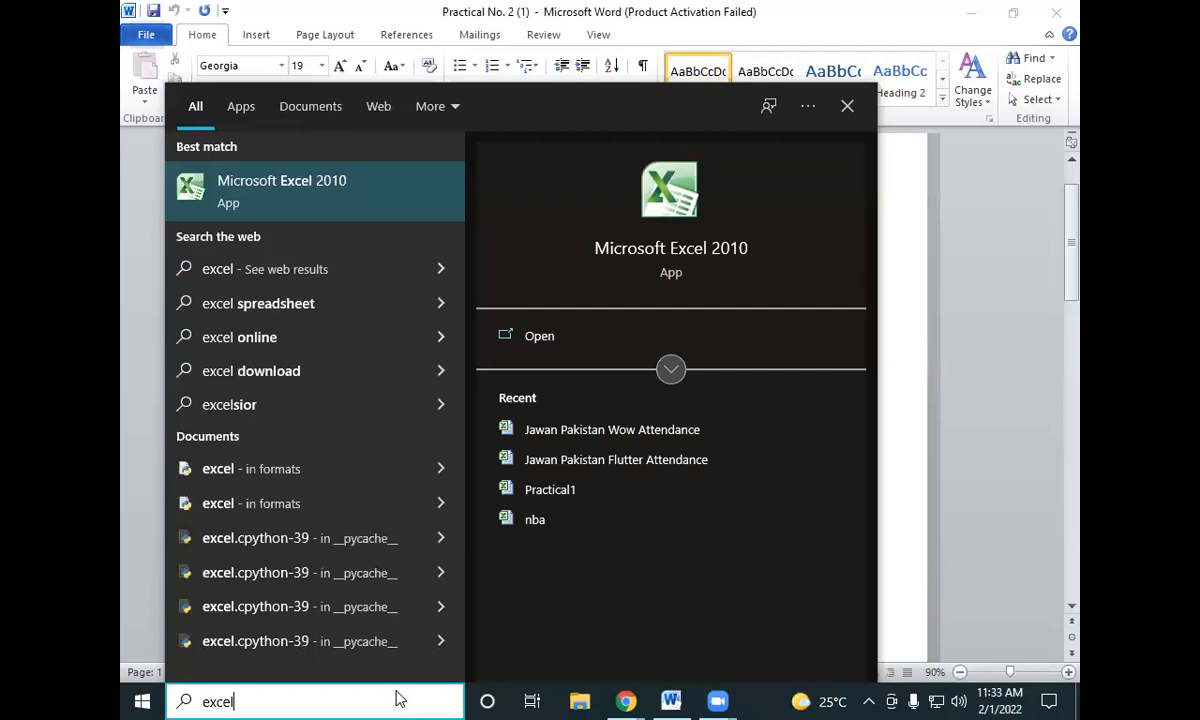
key("Return")
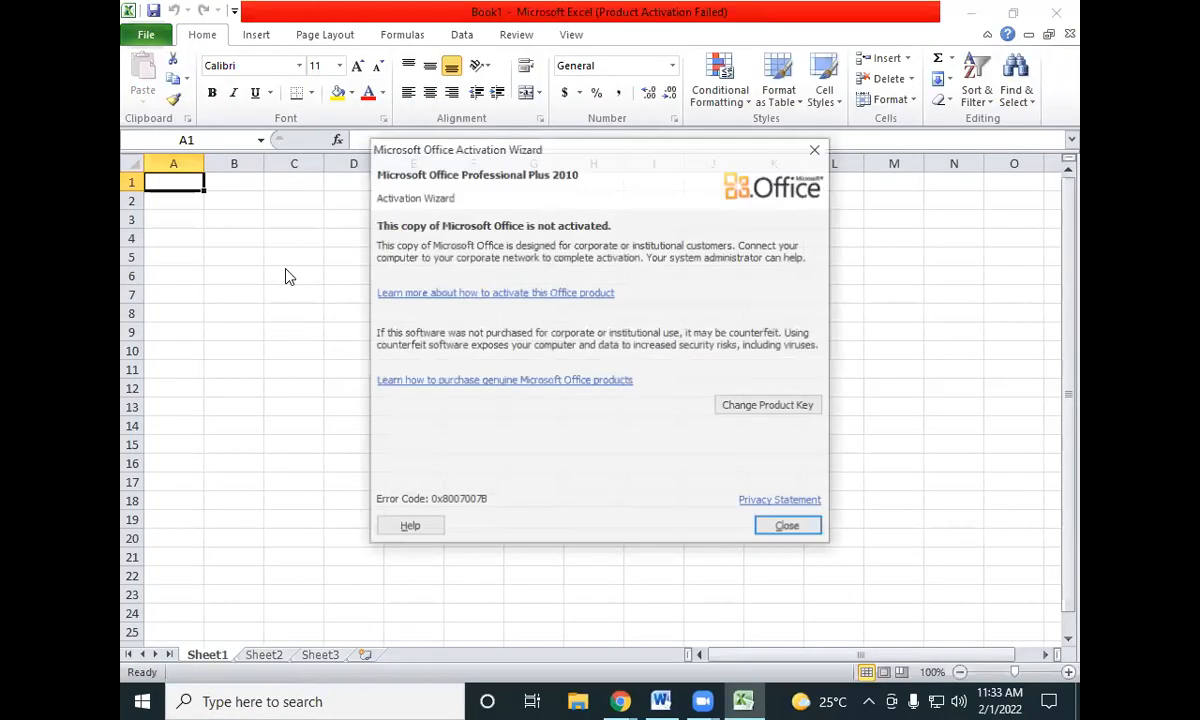
left_click(787, 525)
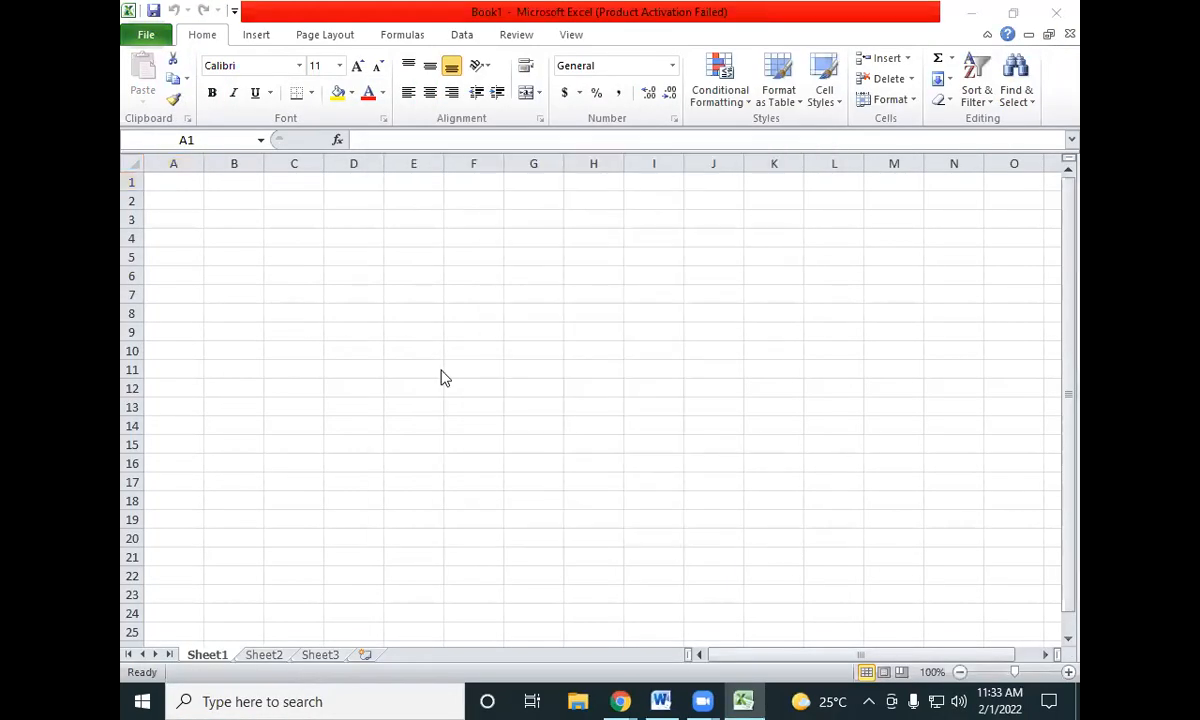
Copy the company name "Al-Amin Construction Company" from the Word document into cell A1 of the Excel sheet
key("alt+Tab")
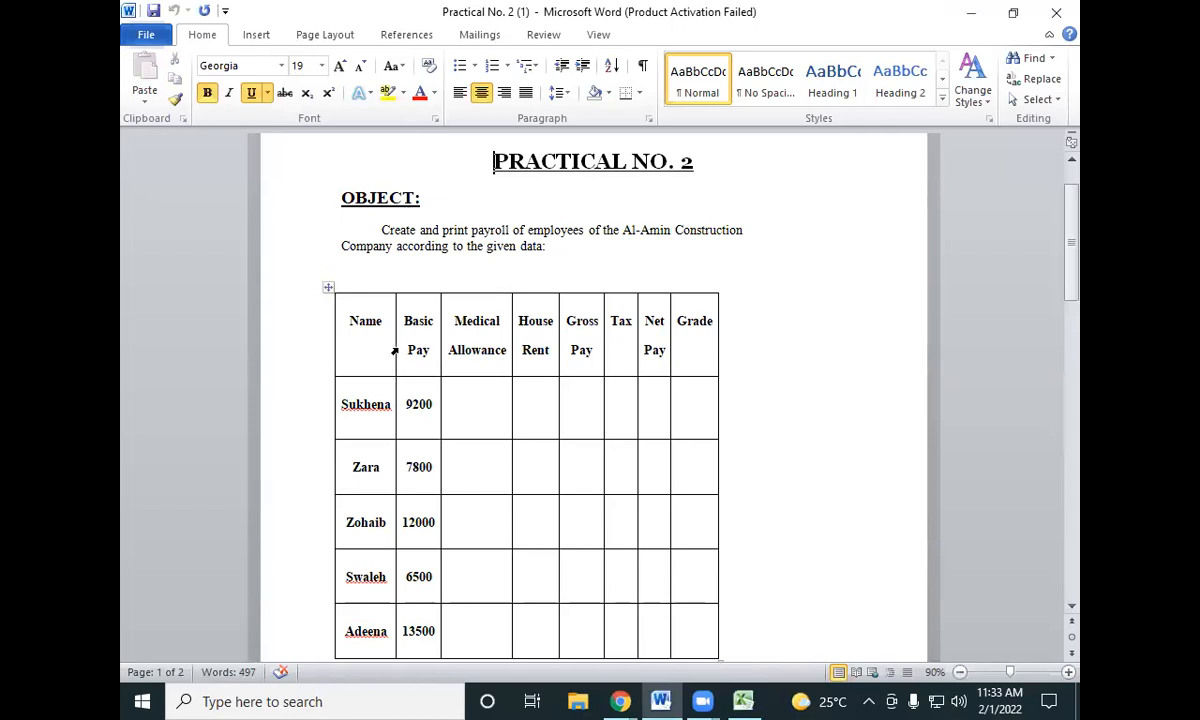
left_click_drag(628, 230, 393, 246)
key("ctrl+c")
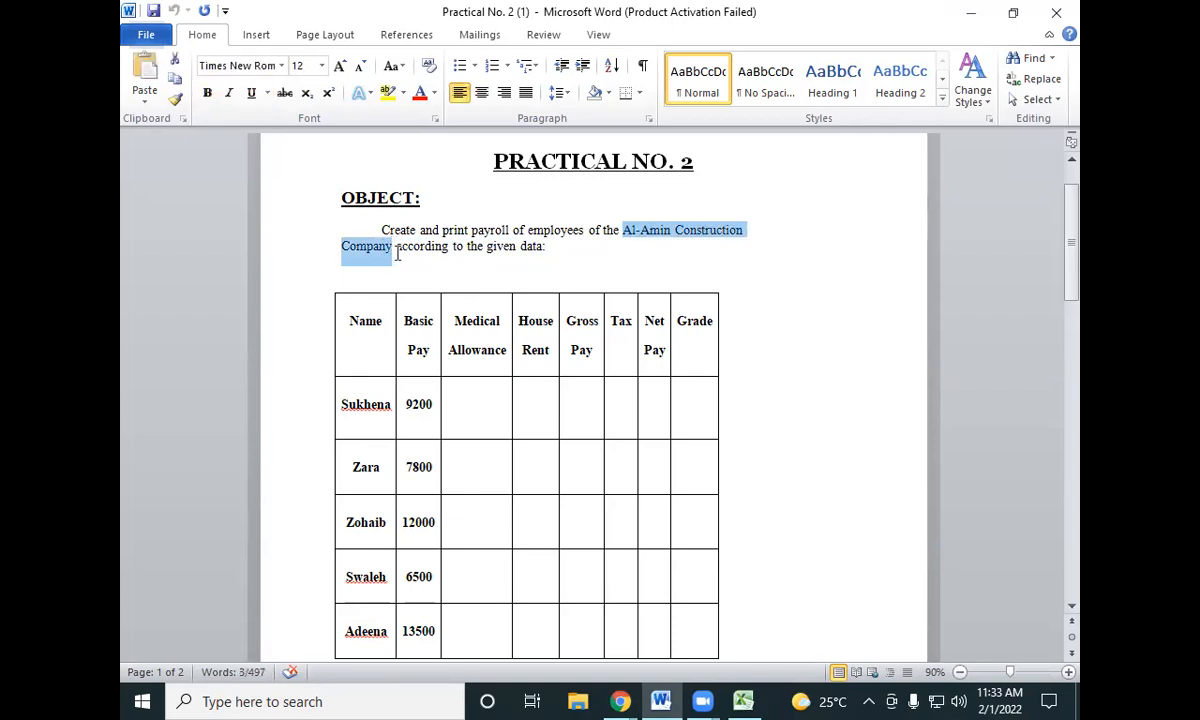
scroll(401, 383, "down", 3)
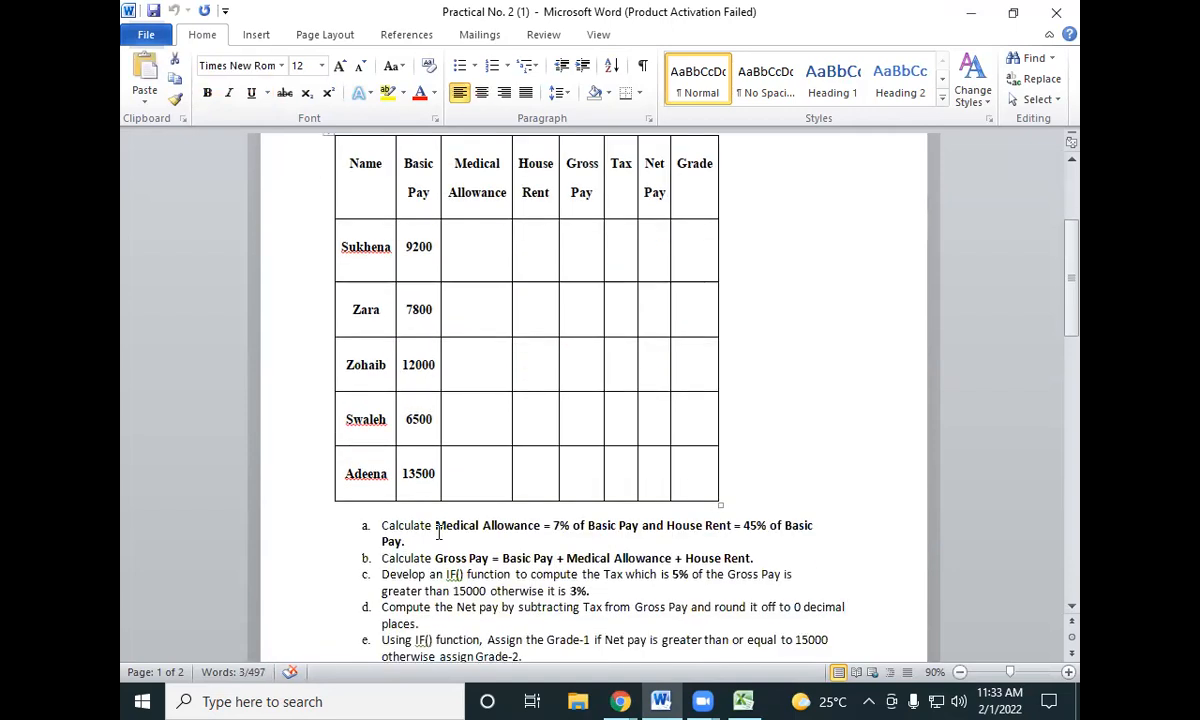
scroll(438, 481, "up", 3)
key("alt+Tab")
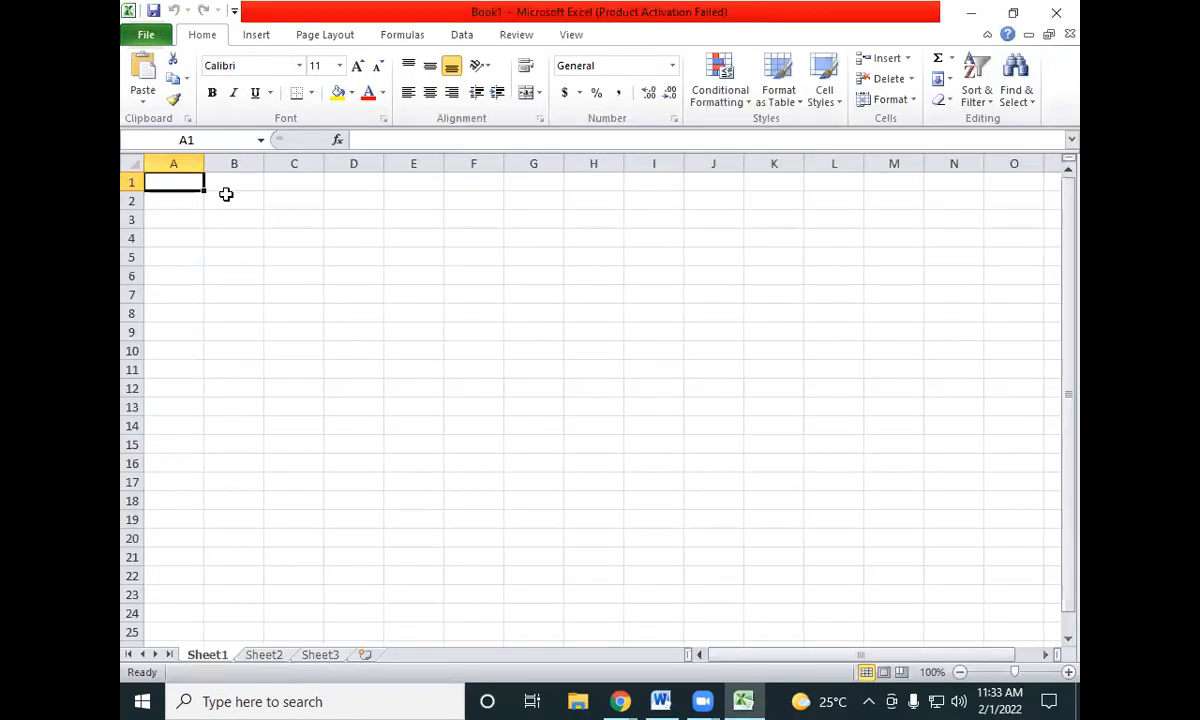
key("ctrl+v")
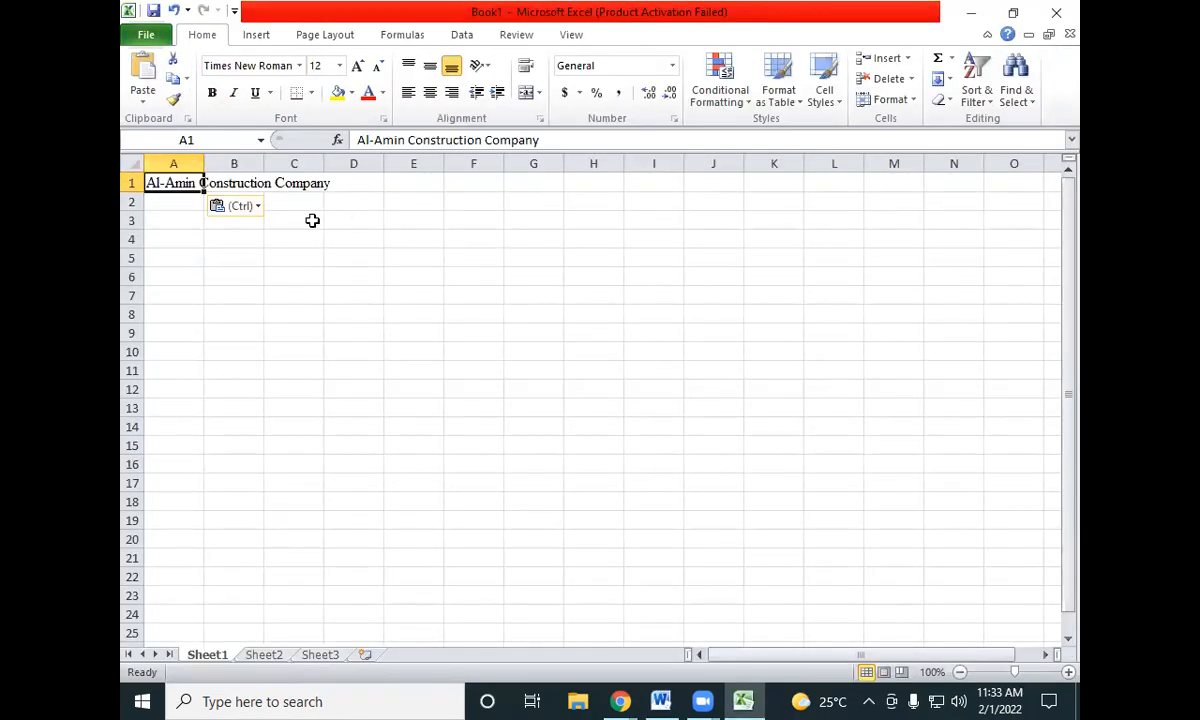
Copy the payroll table's header row, Name through Grade, from the Word document into the Excel sheet starting at A2
left_click(190, 226)
key("alt+Tab")
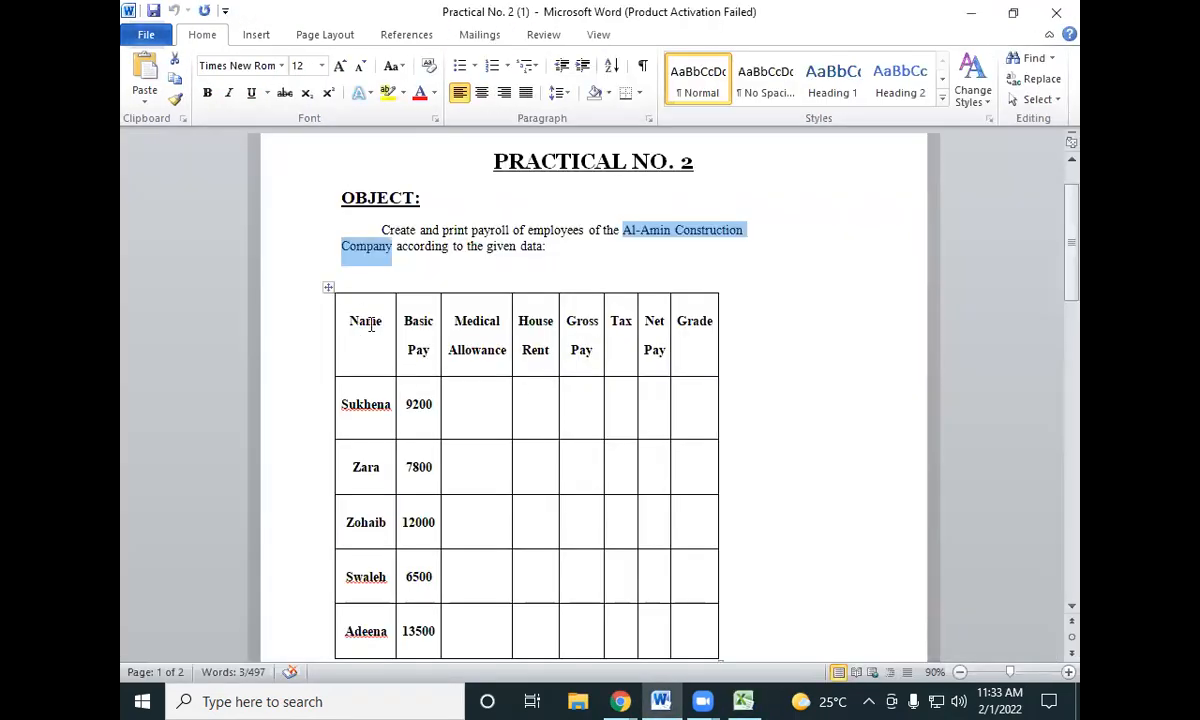
left_click_drag(343, 312, 668, 343)
key("ctrl+c")
key("alt+Tab")
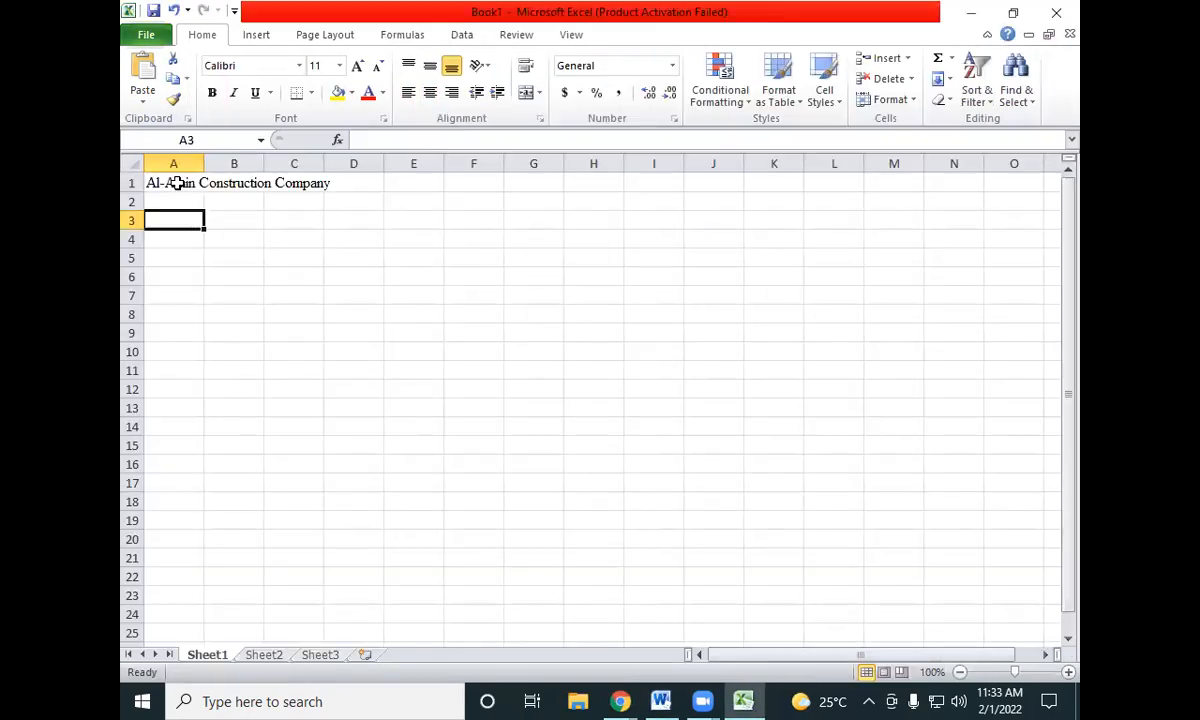
left_click(185, 197)
key("ctrl+v")
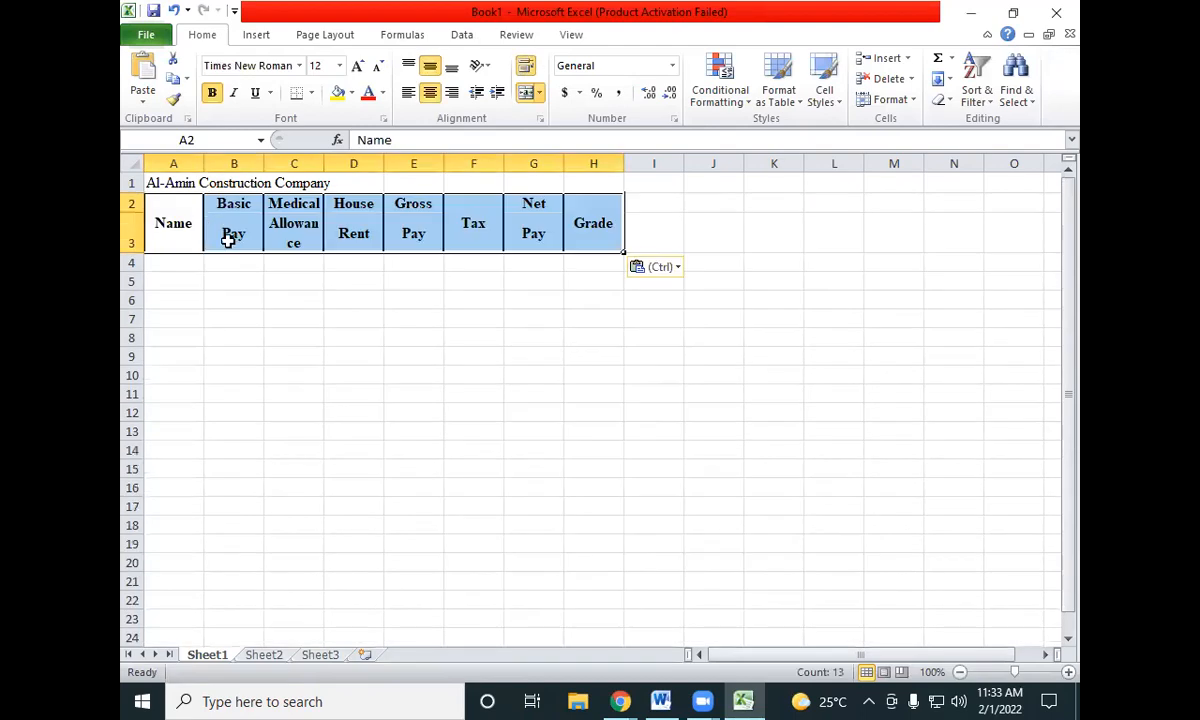
Copy the five employees' names and basic pay values from the Word table into the Excel sheet starting at A4
left_click(200, 226)
key("alt+Tab")
left_click(350, 322)
left_click_drag(346, 372, 348, 640)
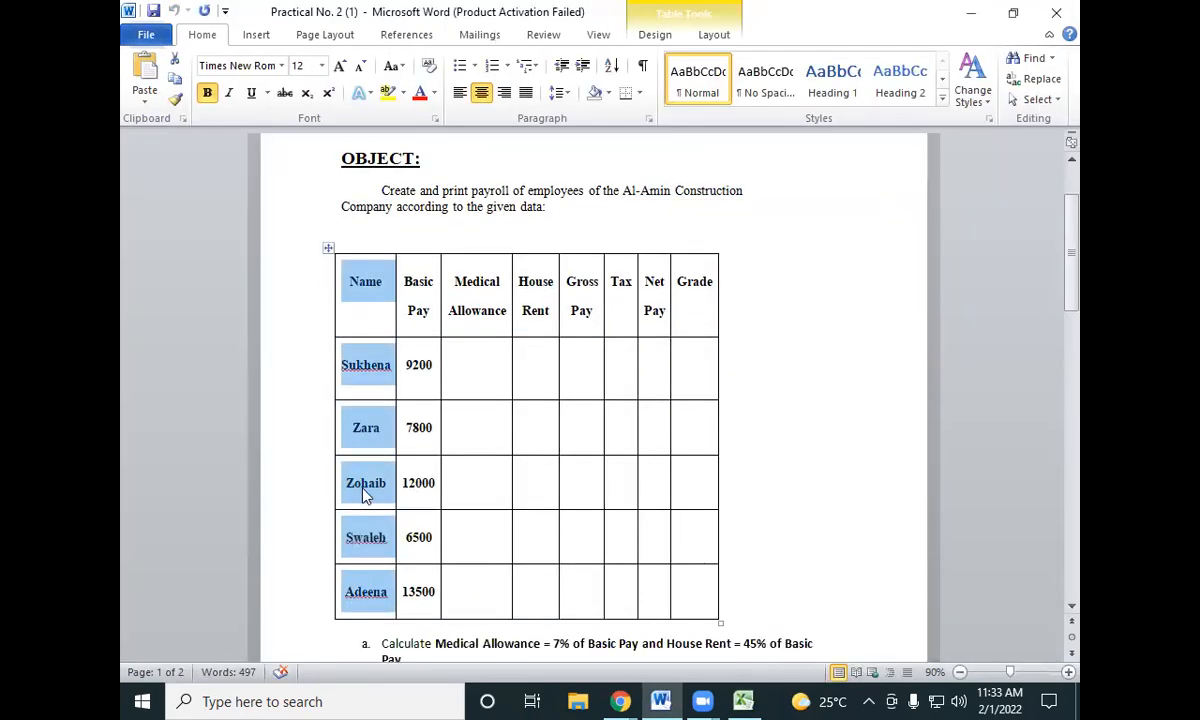
left_click(350, 286)
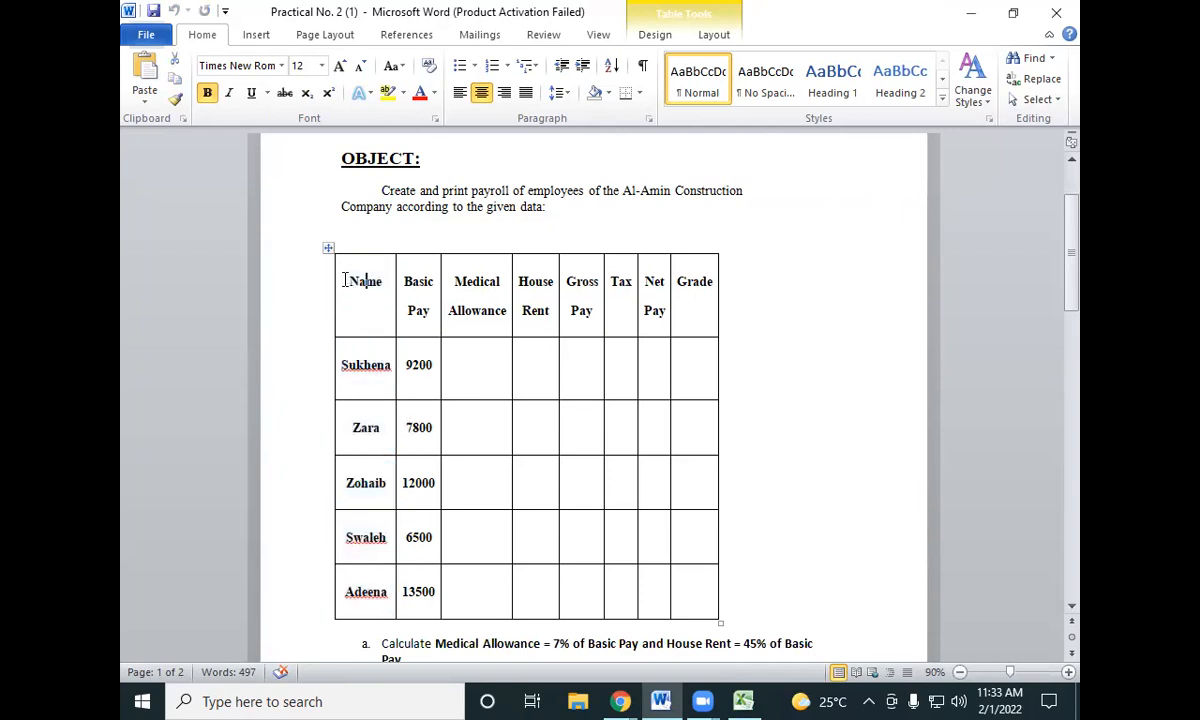
left_click_drag(343, 348, 416, 595)
key("ctrl+c")
key("alt+Tab")
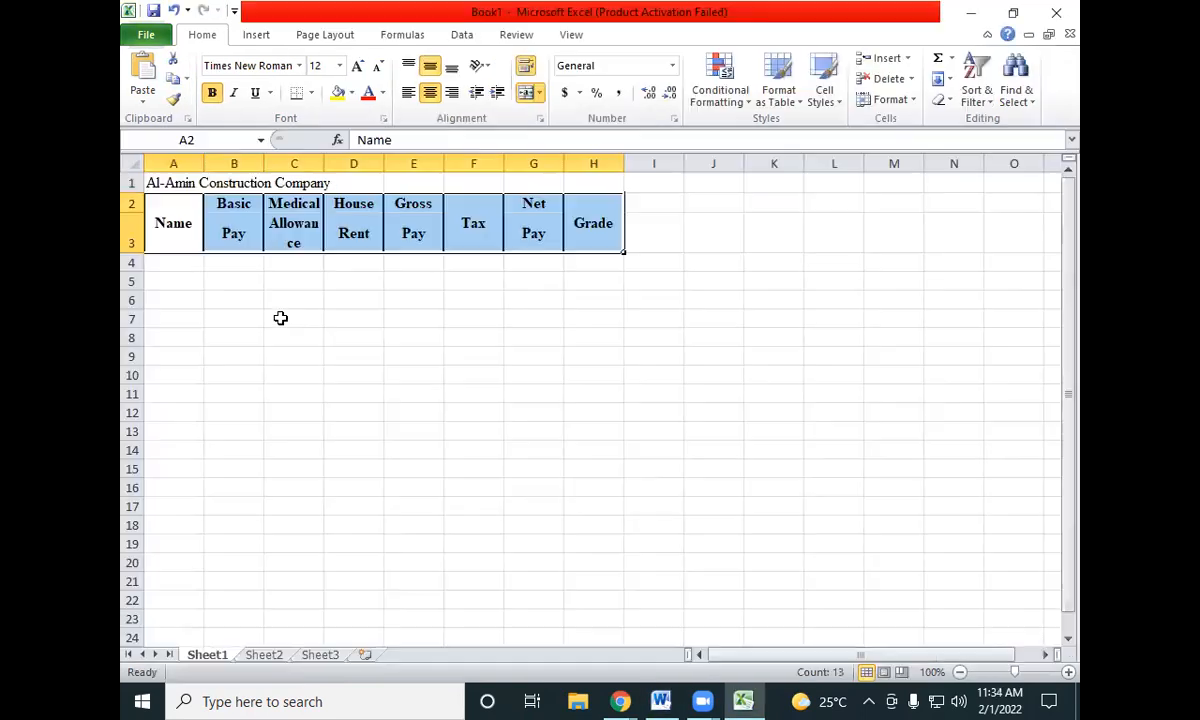
left_click(187, 264)
key("ctrl+v")
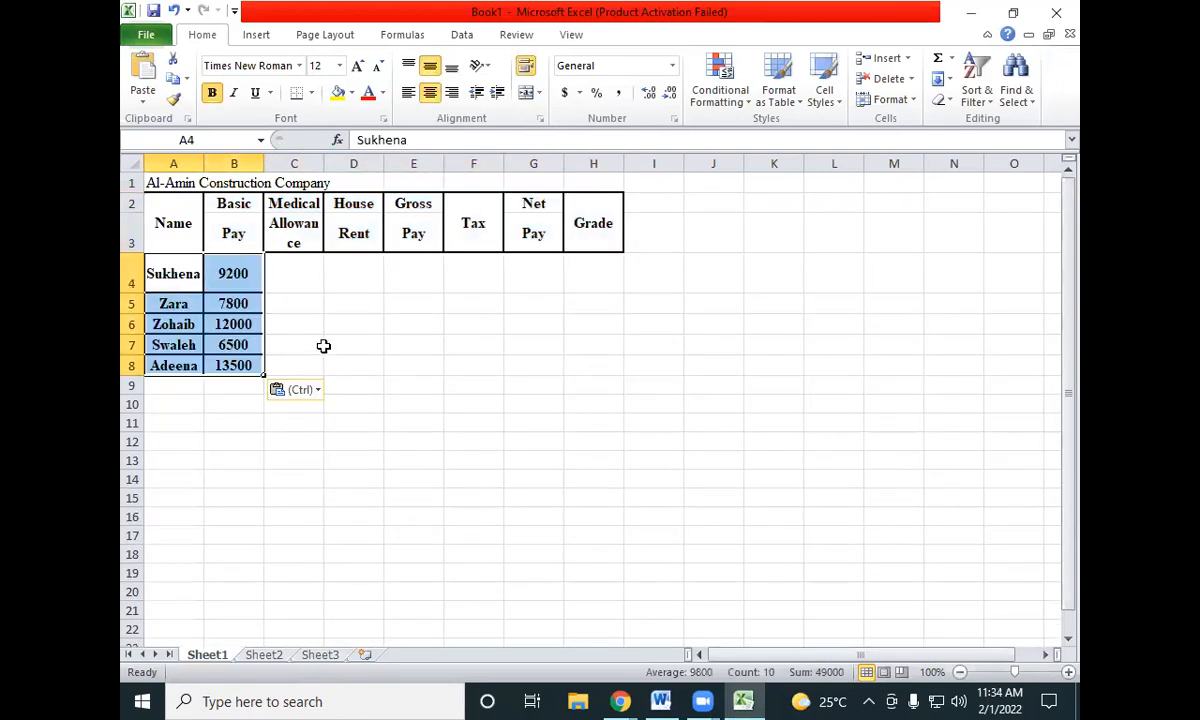
Apply All Borders to the payroll table range A2:H8
left_click_drag(164, 203, 563, 372)
left_click(587, 370)
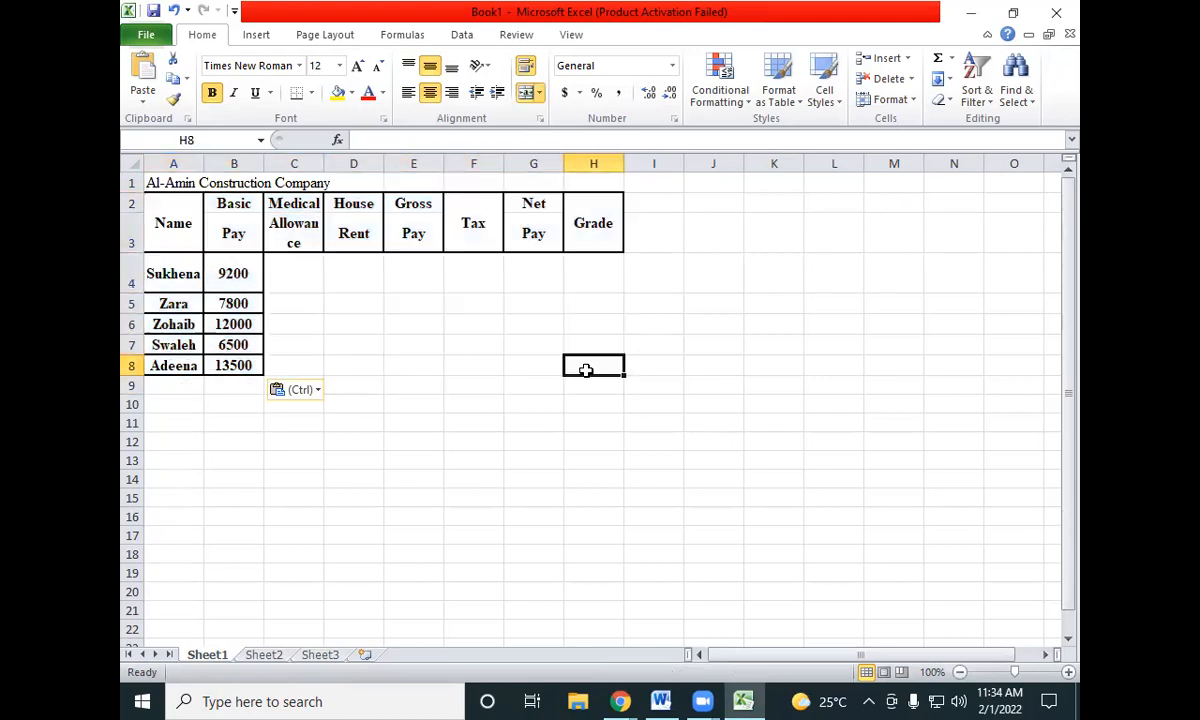
left_click_drag(157, 201, 585, 368)
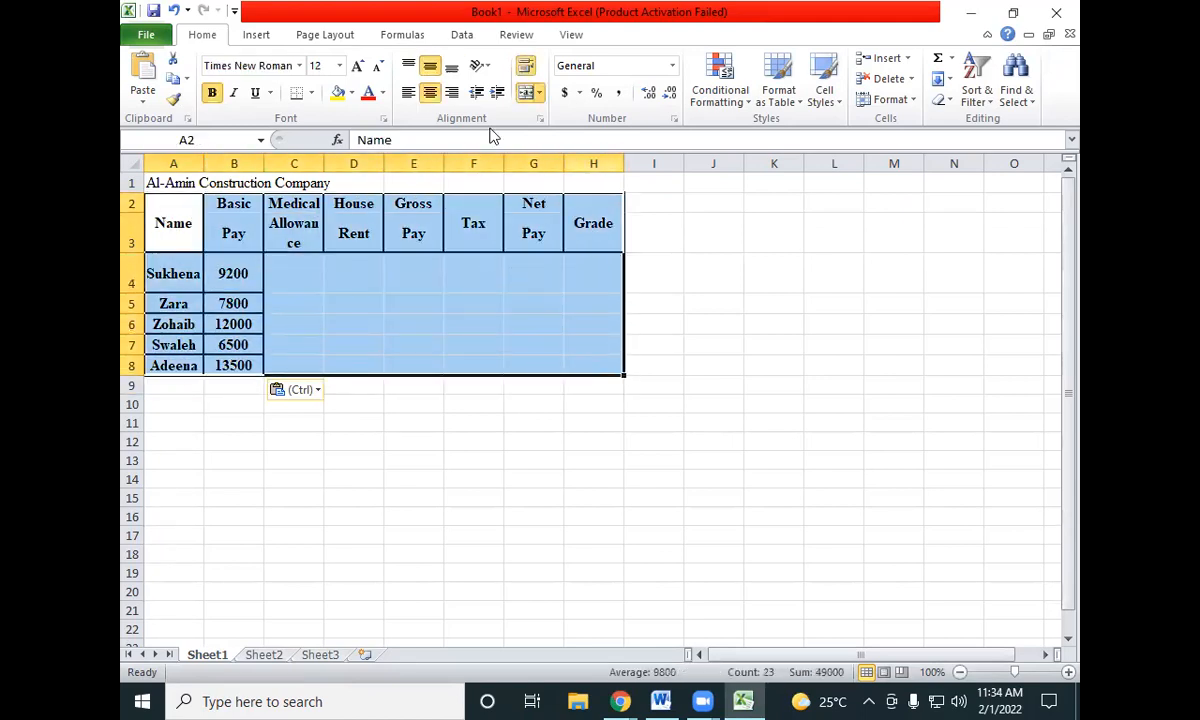
left_click(311, 92)
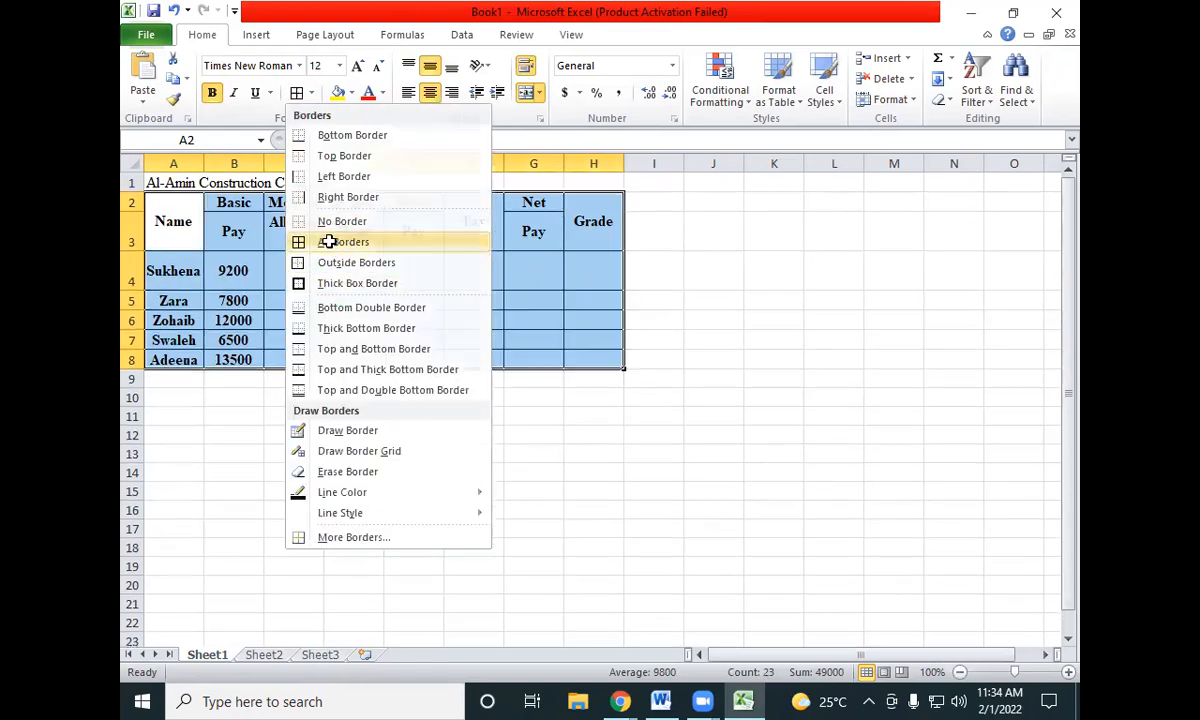
left_click(335, 242)
left_click(410, 414)
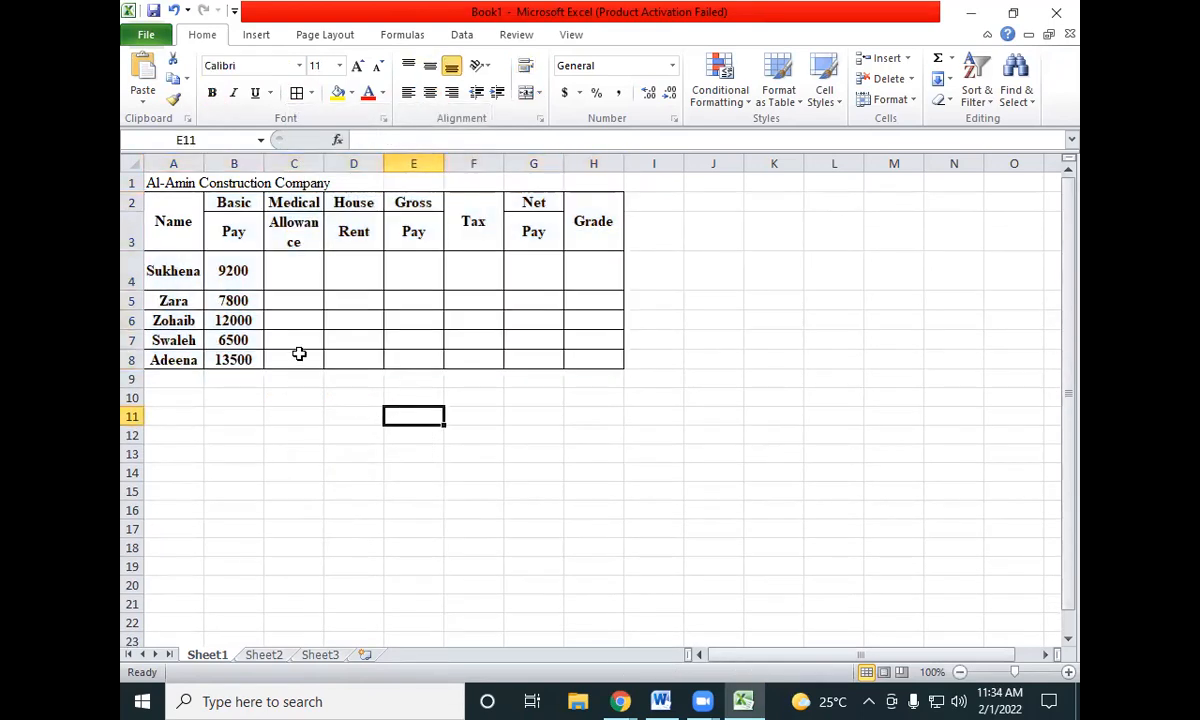
Review the calculation tasks and the step-by-step procedure in the Word document, starting with the medical allowance rate
key("alt+Tab")
scroll(450, 418, "down", 5)
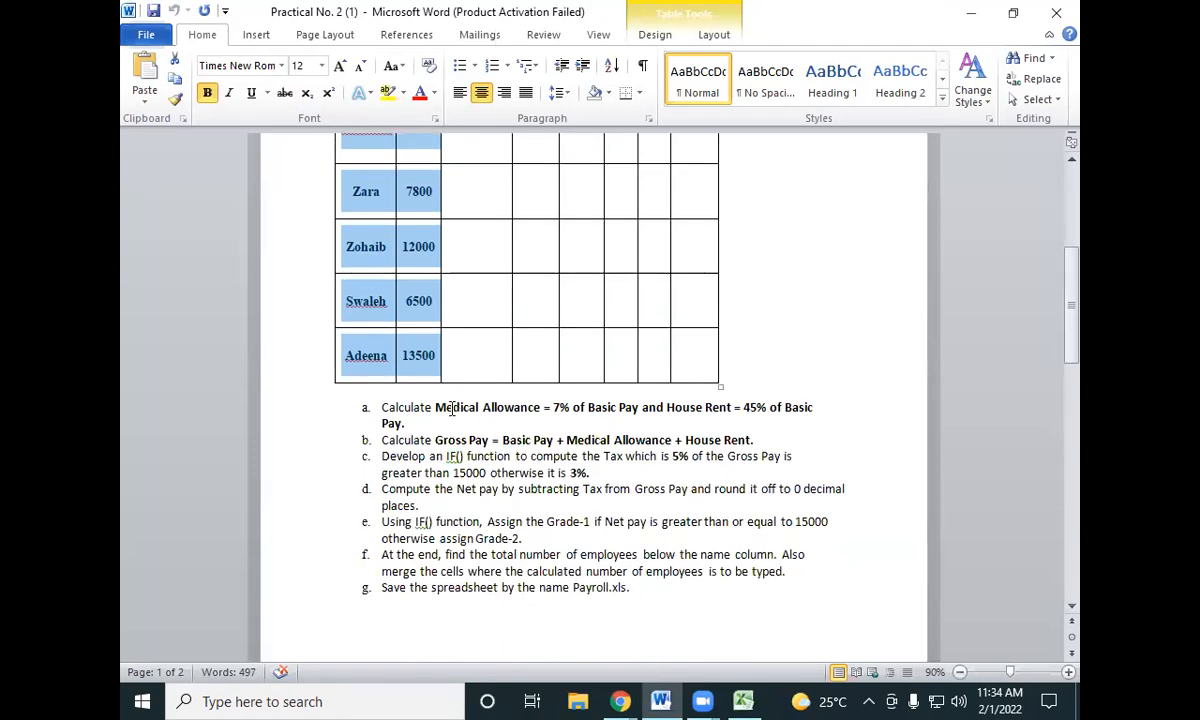
left_click_drag(434, 409, 553, 409)
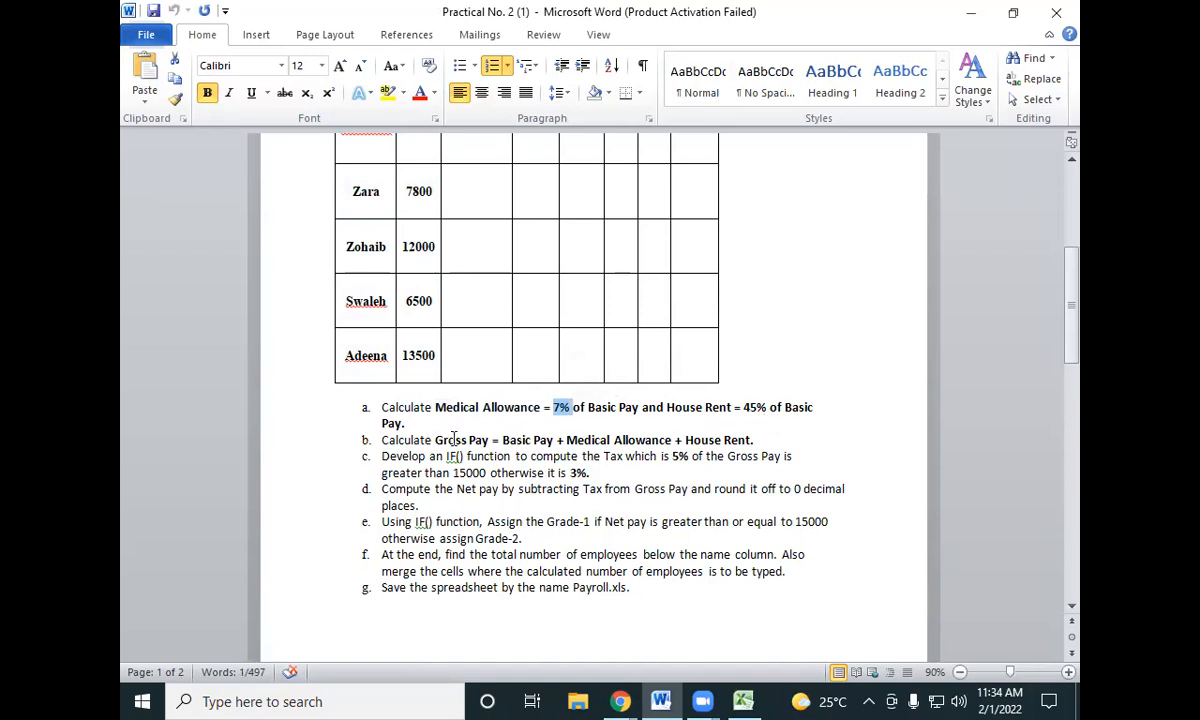
scroll(452, 440, "down", 7)
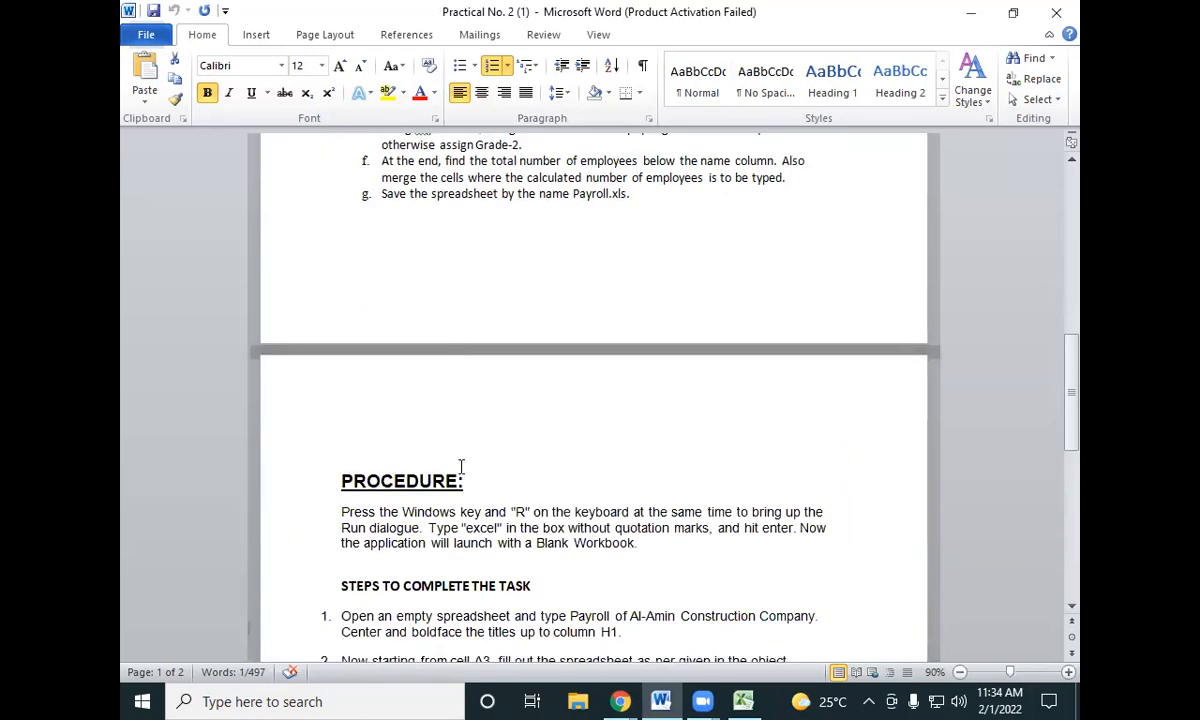
scroll(461, 467, "down", 6)
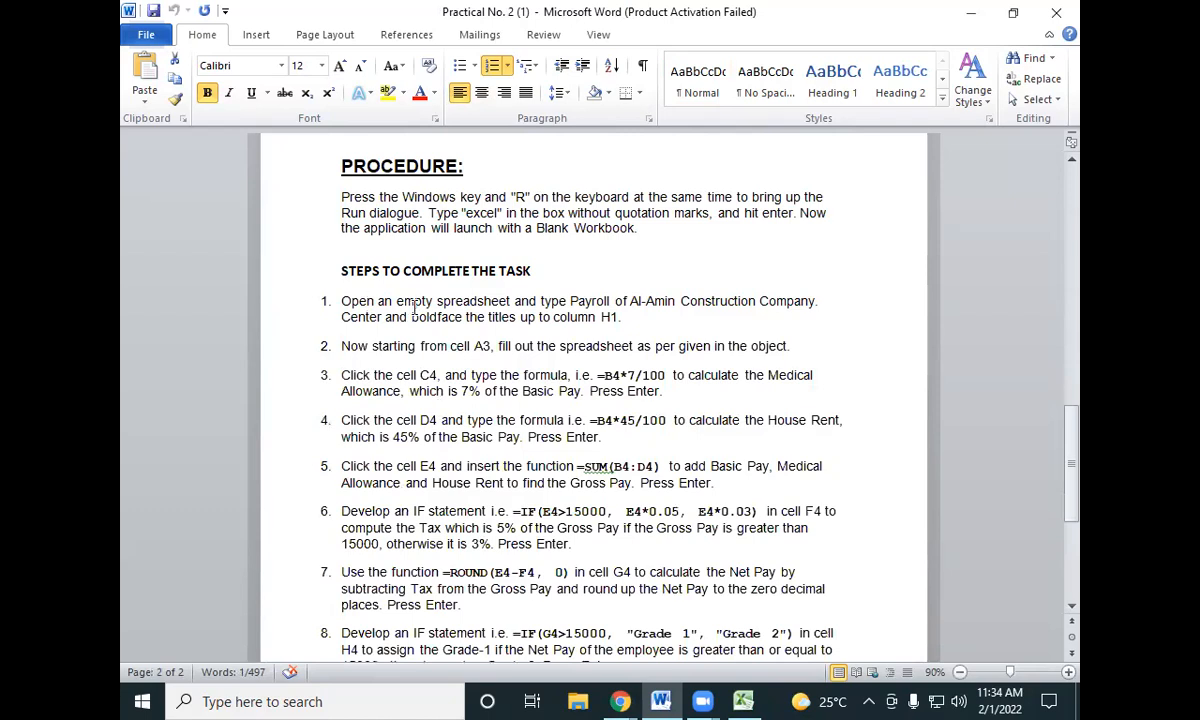
scroll(604, 352, "down", 1)
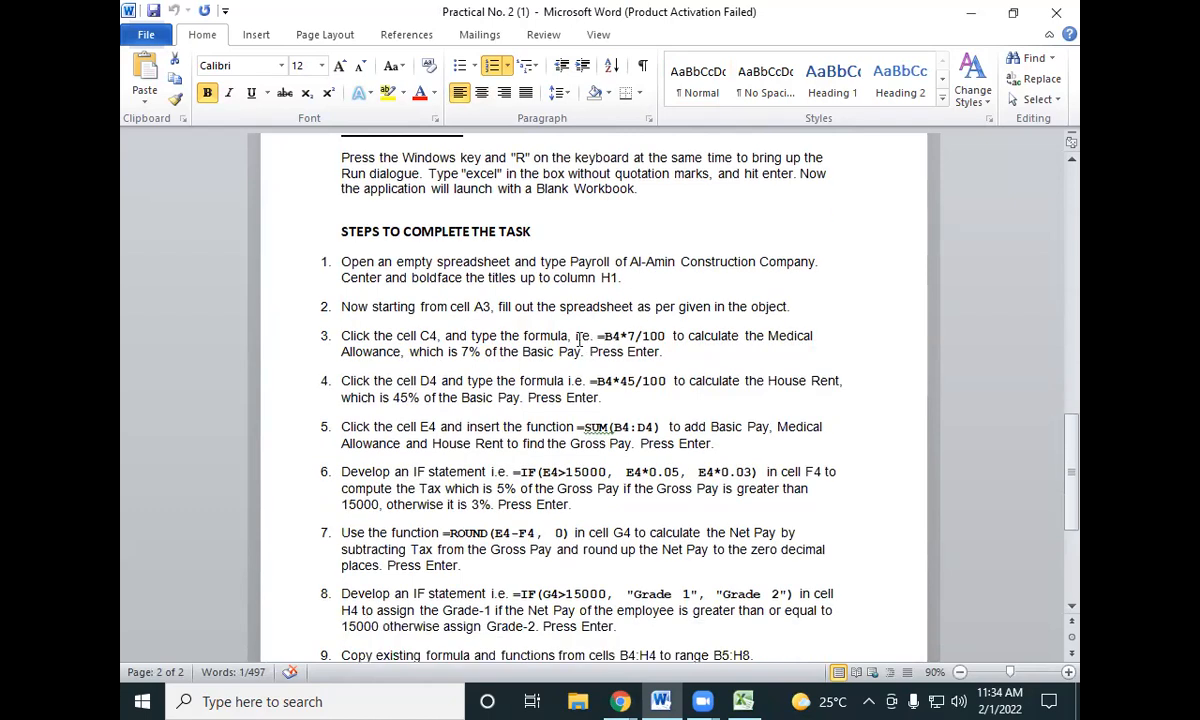
Enter the medical allowance formula =B4*7/100 from the Word procedure in Excel cell C4 and fill it down to C8
left_click_drag(600, 336, 665, 342)
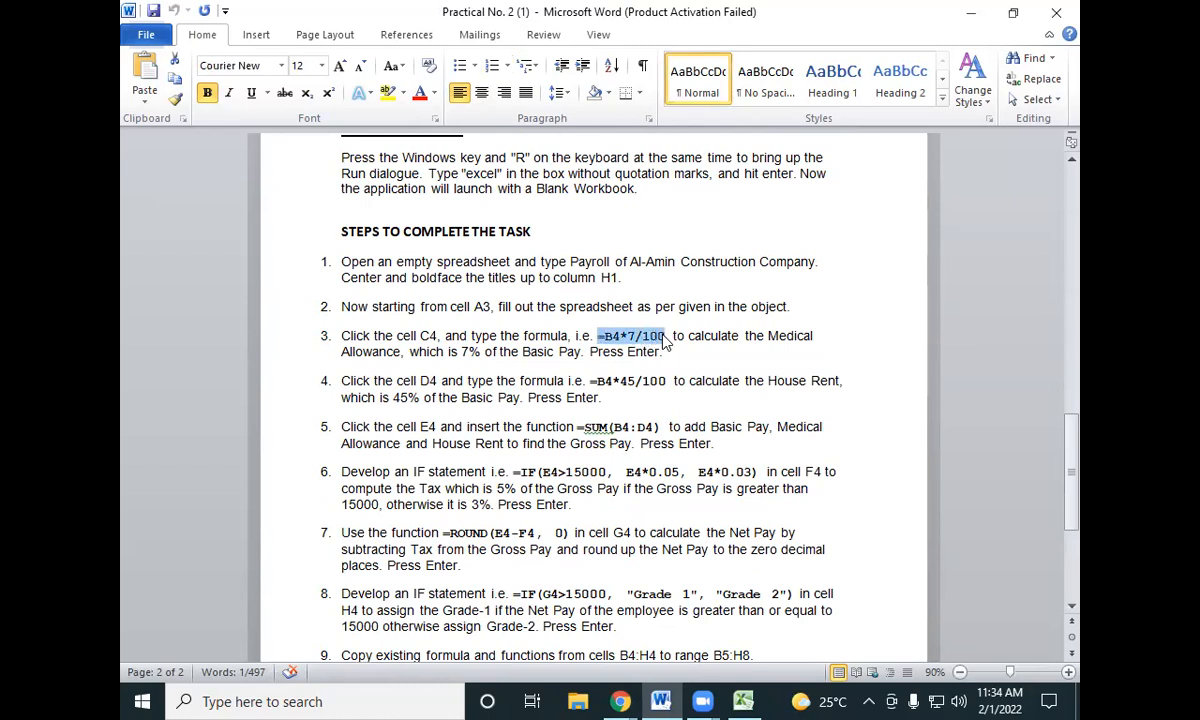
key("alt+Tab")
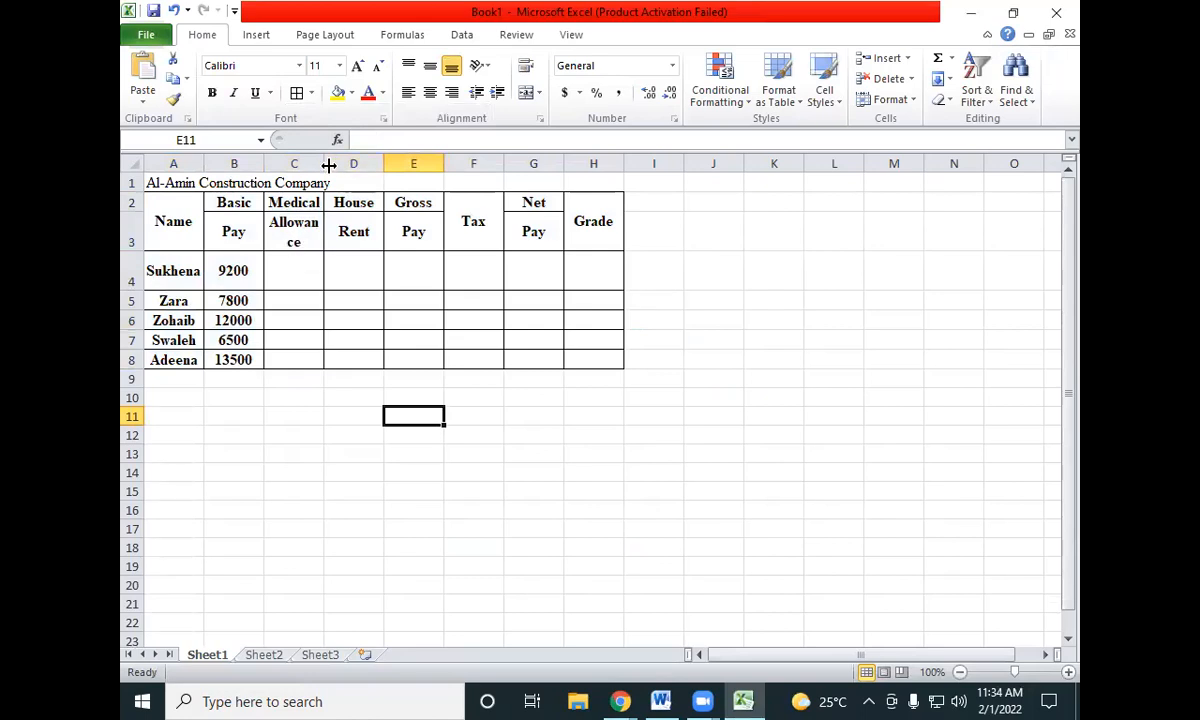
left_click_drag(323, 164, 321, 164)
left_click(295, 266)
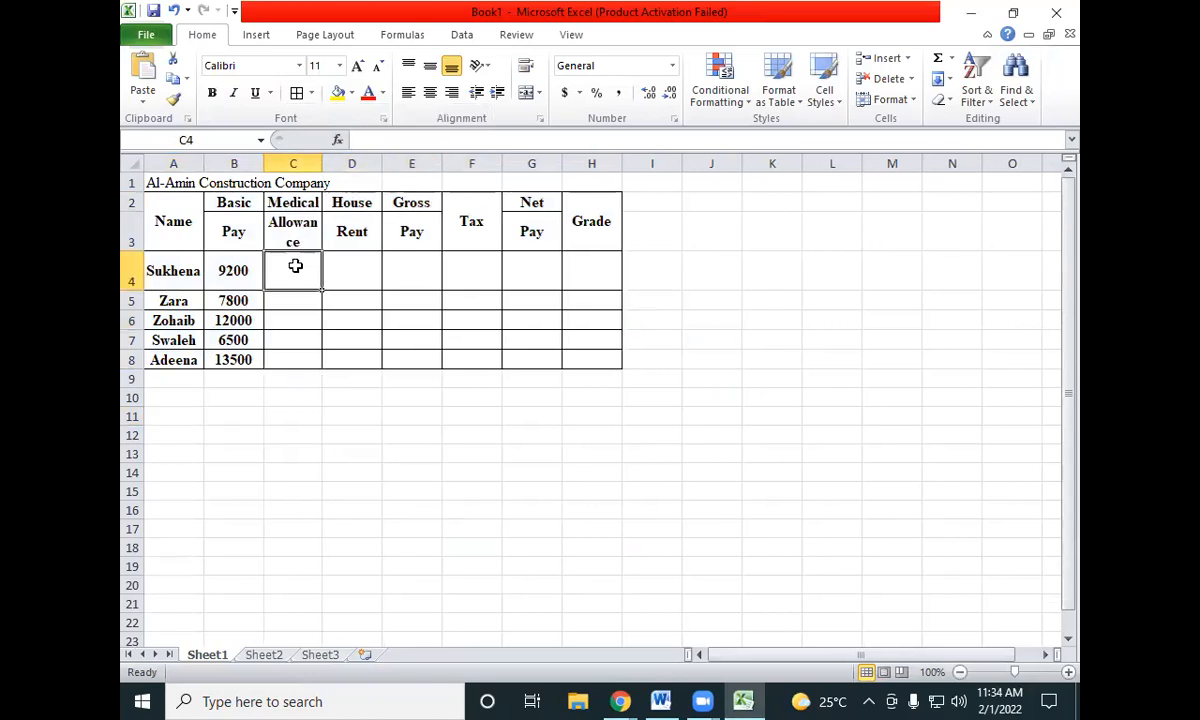
left_click(362, 139)
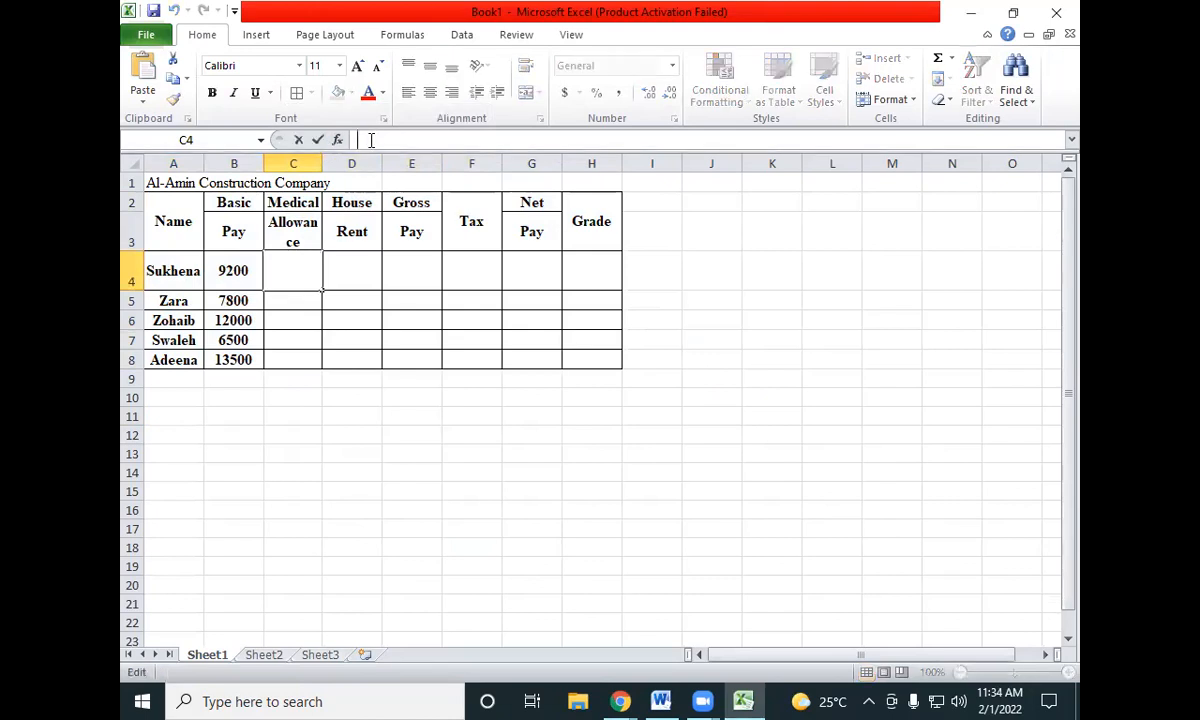
type("=B4*7/100")
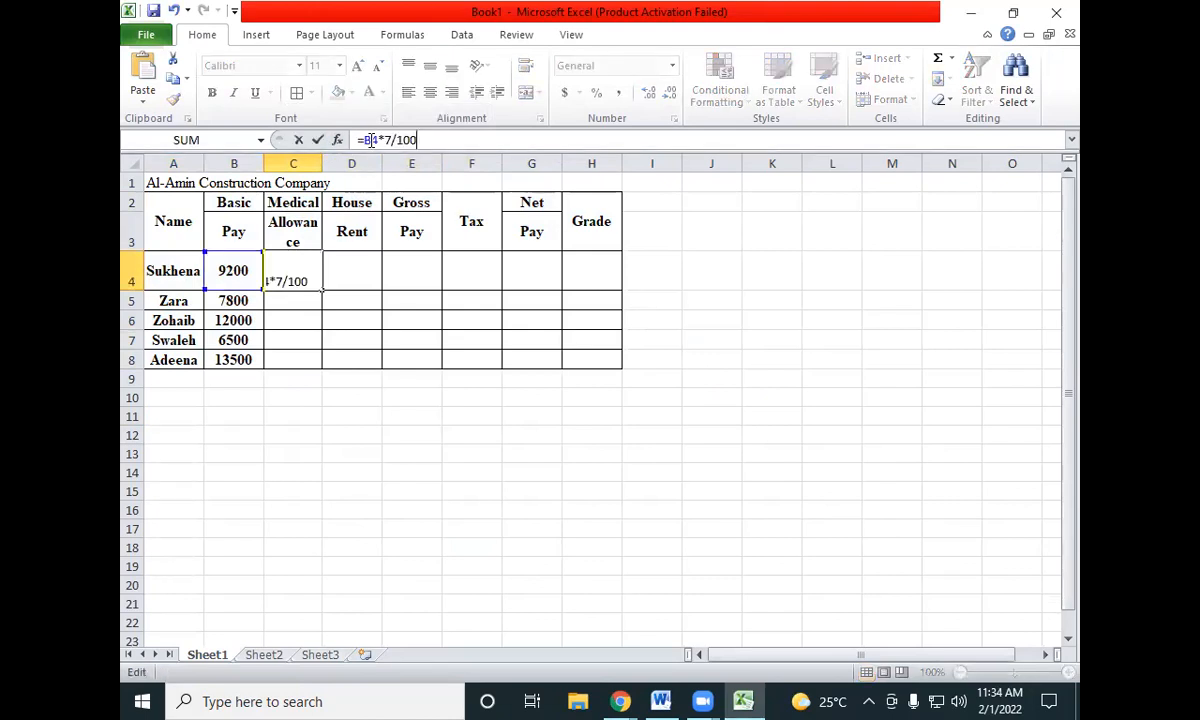
key("Return")
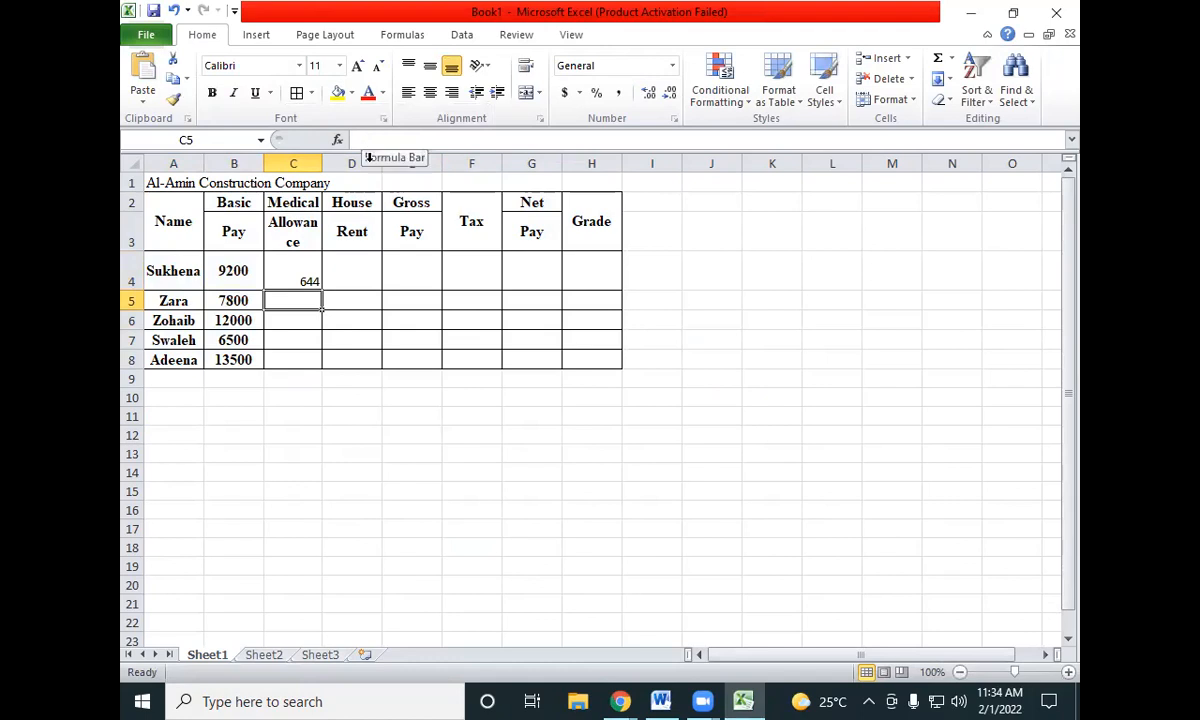
left_click(312, 280)
left_click_drag(324, 295, 321, 362)
Copy the house rent formula =B4*45/100 from the Word procedure into Excel cell D4 and fill it down to D8
key("alt+Tab")
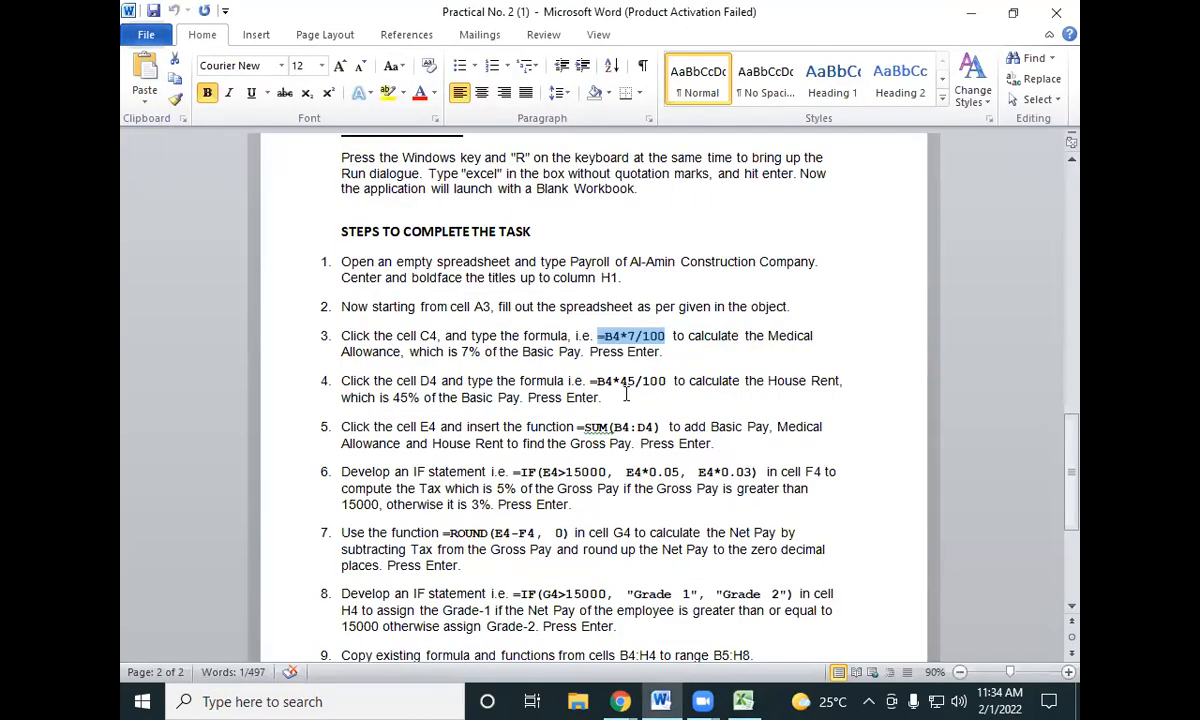
left_click_drag(593, 381, 665, 383)
key("ctrl+c")
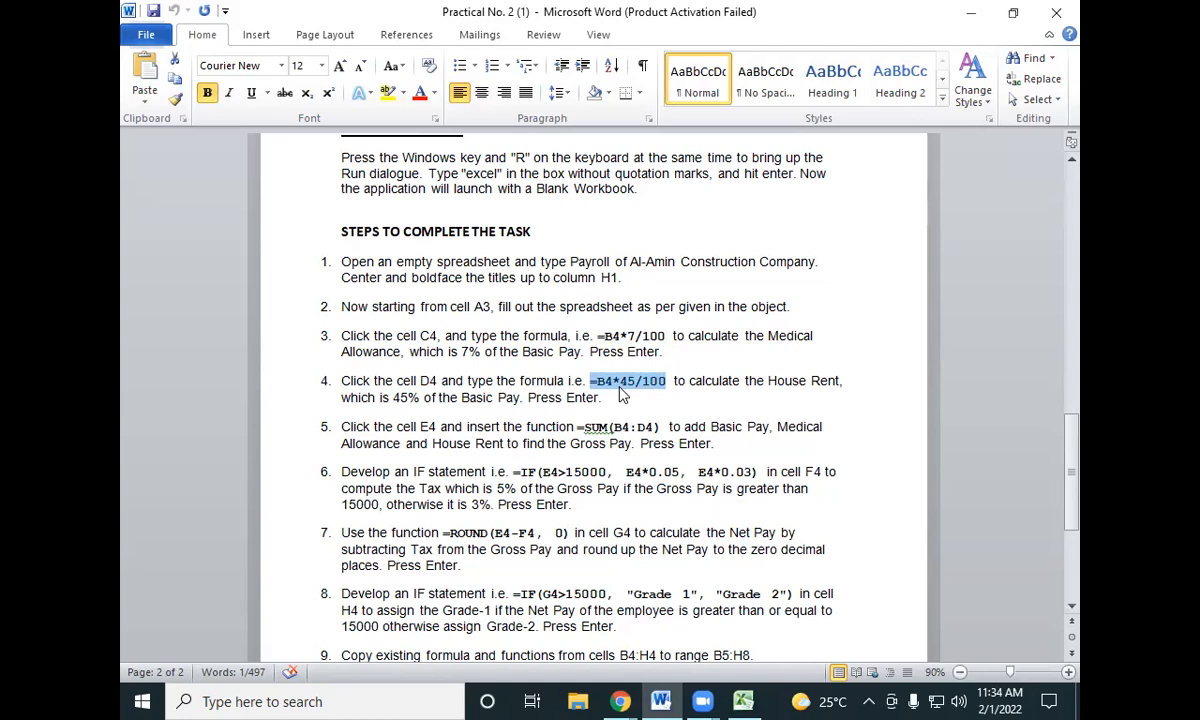
key("alt+Tab")
left_click(367, 262)
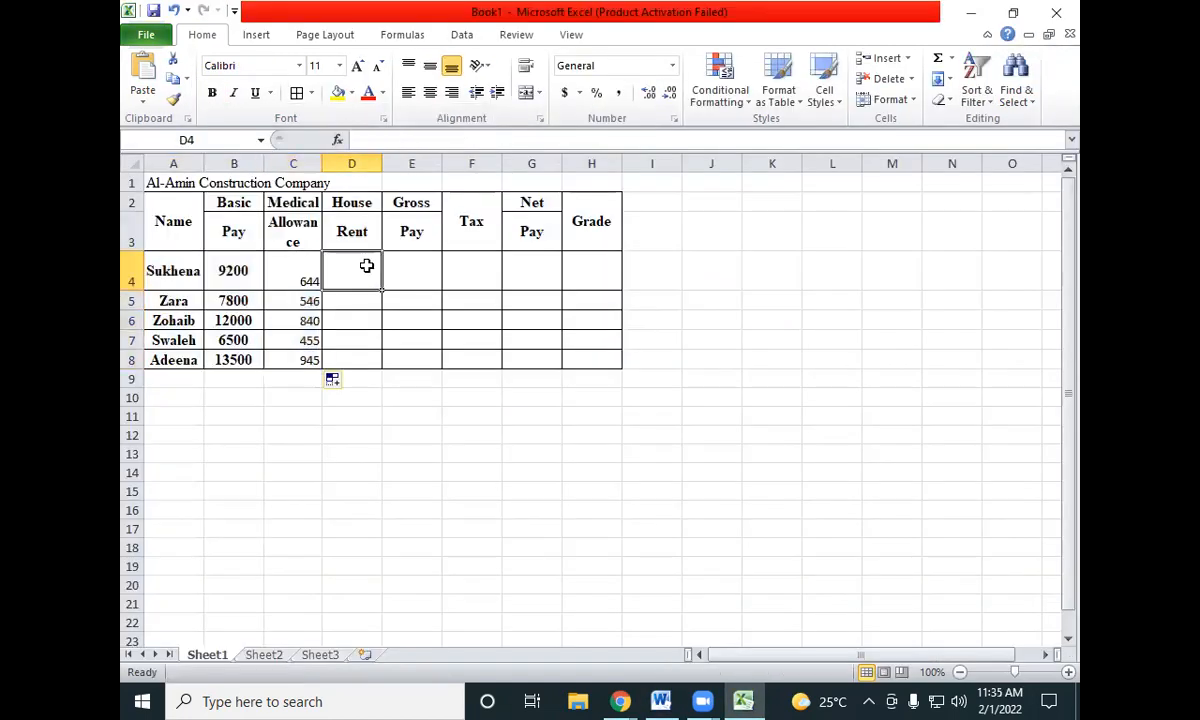
left_click(395, 139)
key("ctrl+v")
key("Return")
left_click(371, 275)
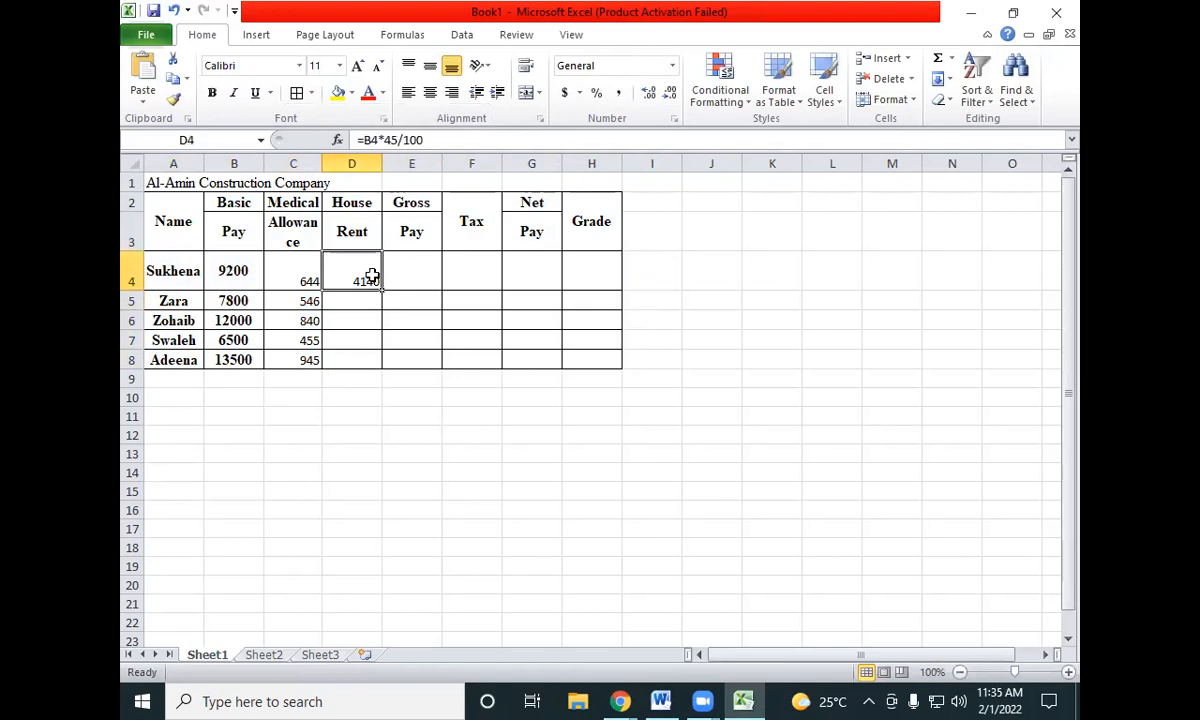
left_click_drag(381, 288, 386, 364)
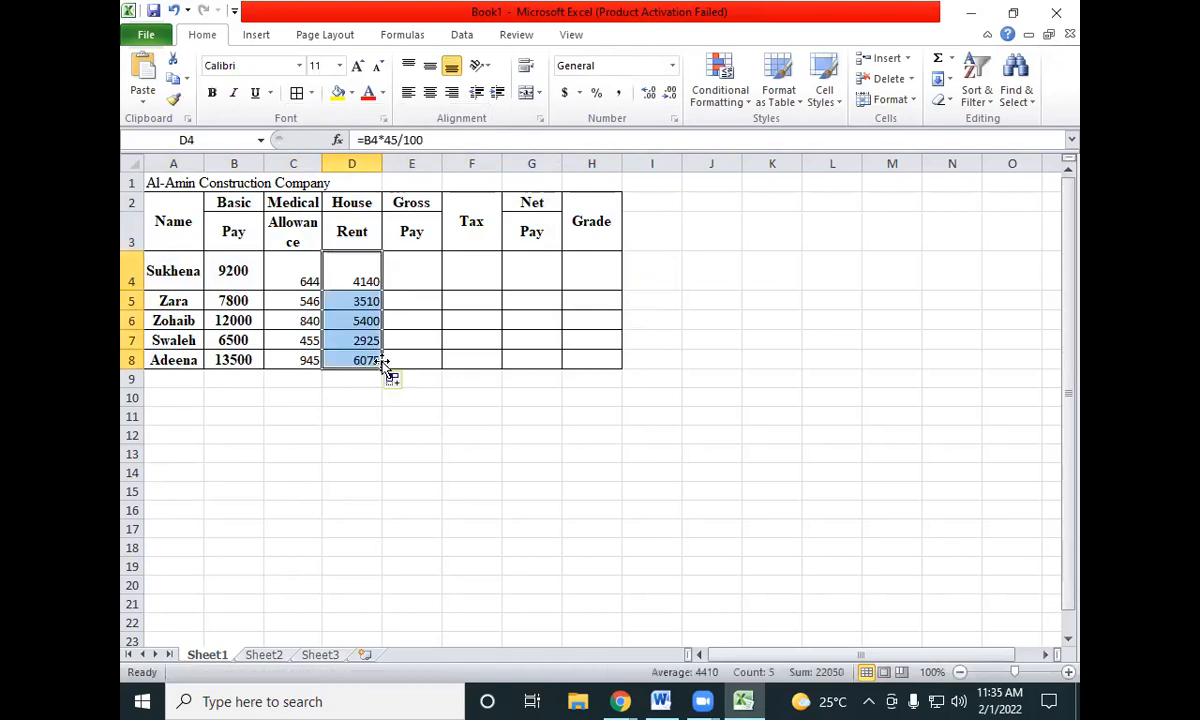
Copy the gross pay formula =SUM(B4:D4) from the Word procedure into Excel cell E4 and fill it down to E8
key("alt+Tab")
left_click_drag(577, 427, 660, 436)
key("ctrl+c")
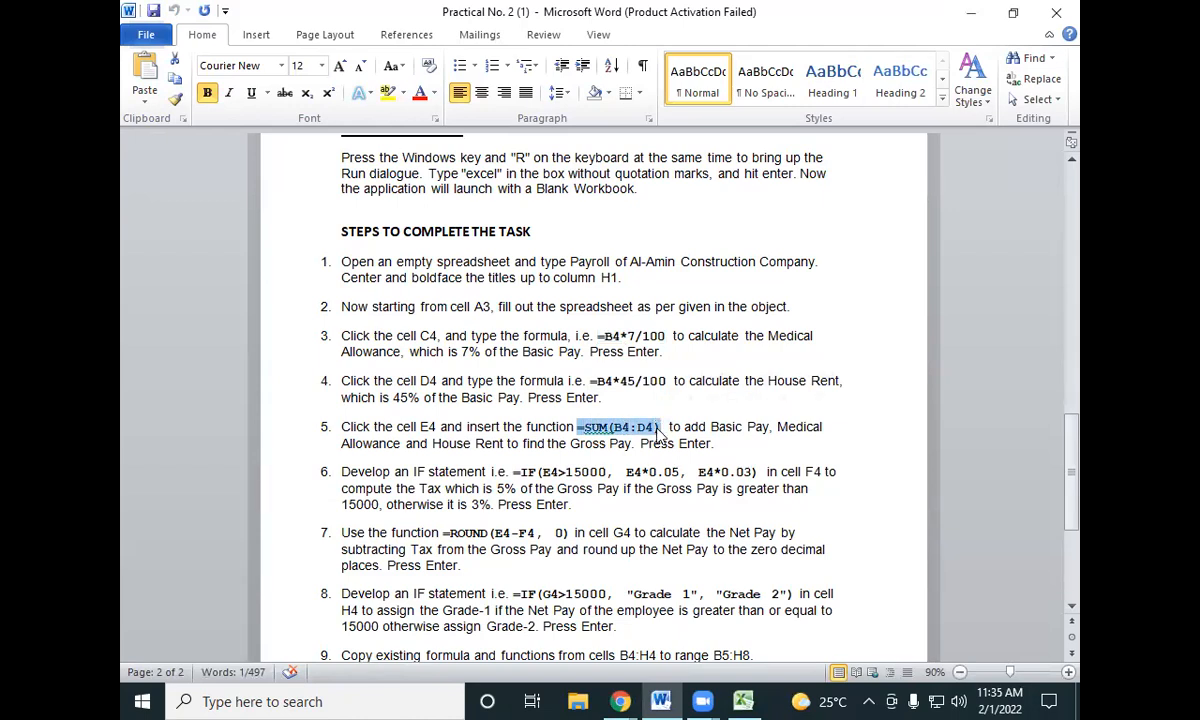
key("alt+Tab")
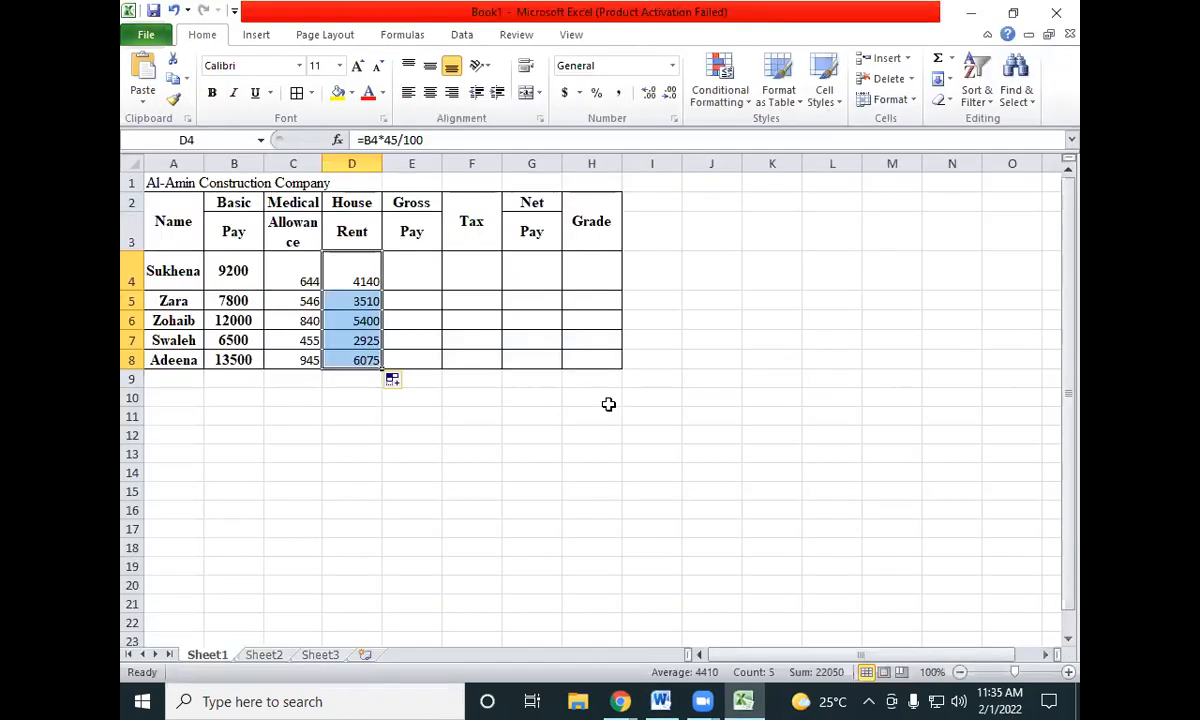
left_click(413, 269)
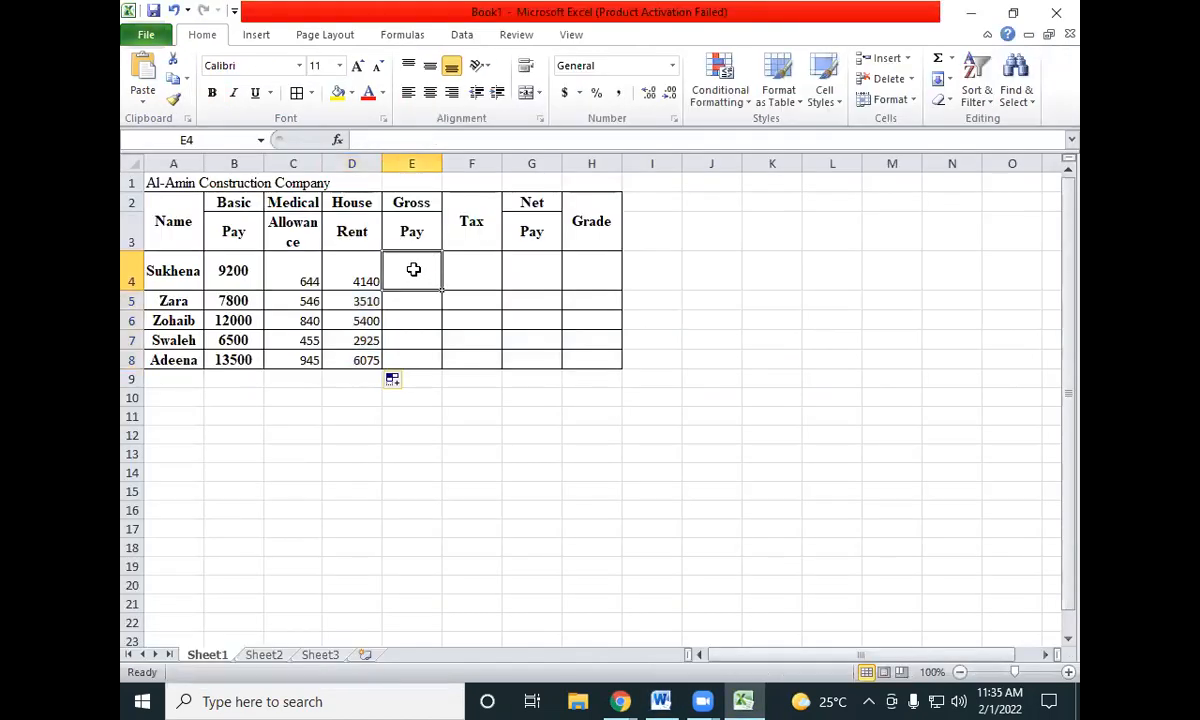
left_click(390, 139)
key("ctrl+v")
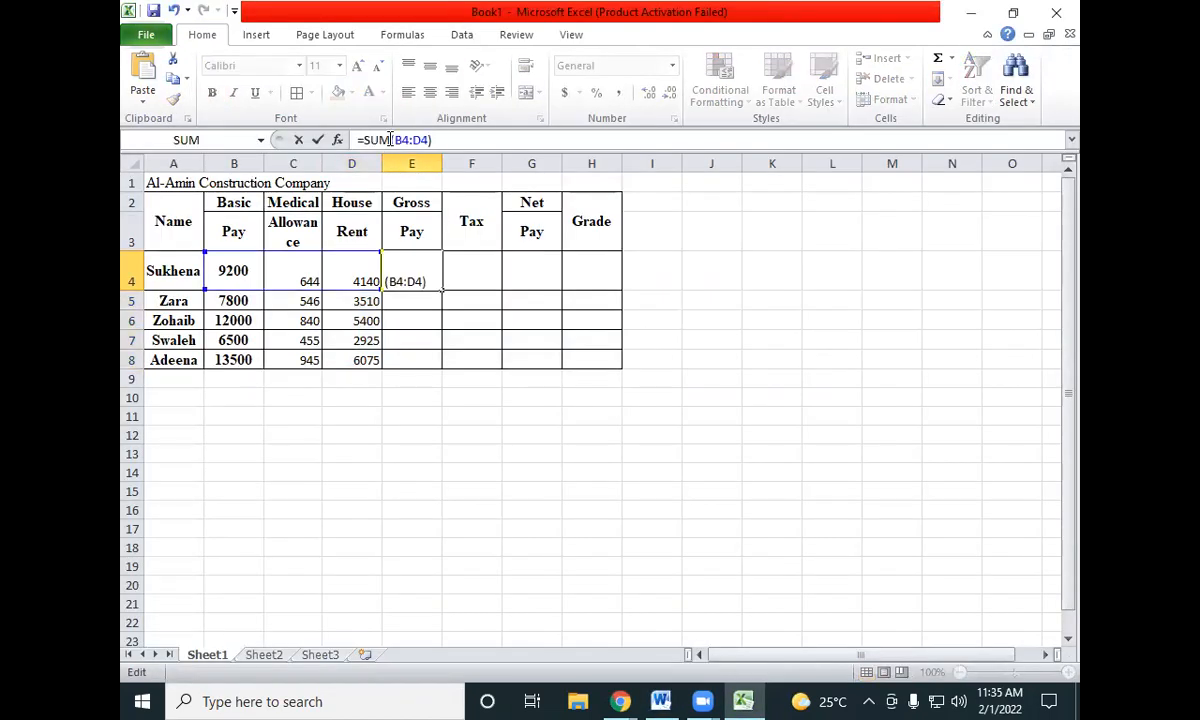
key("Return")
left_click(432, 268)
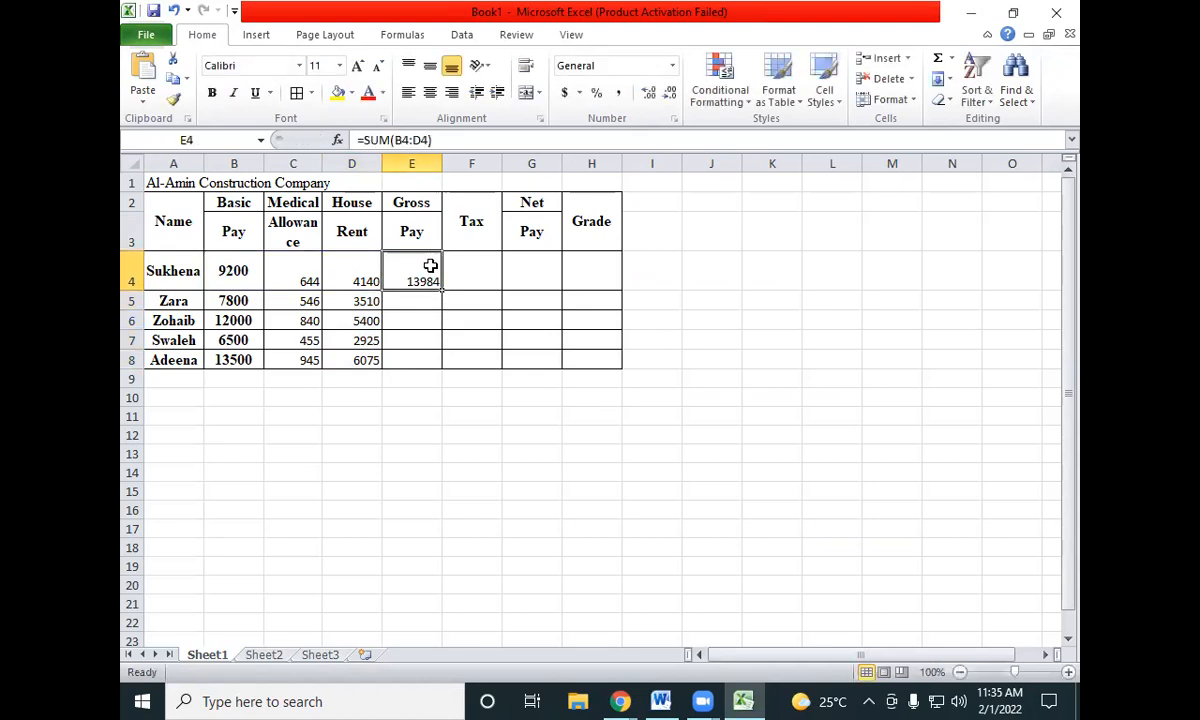
left_click_drag(446, 290, 442, 362)
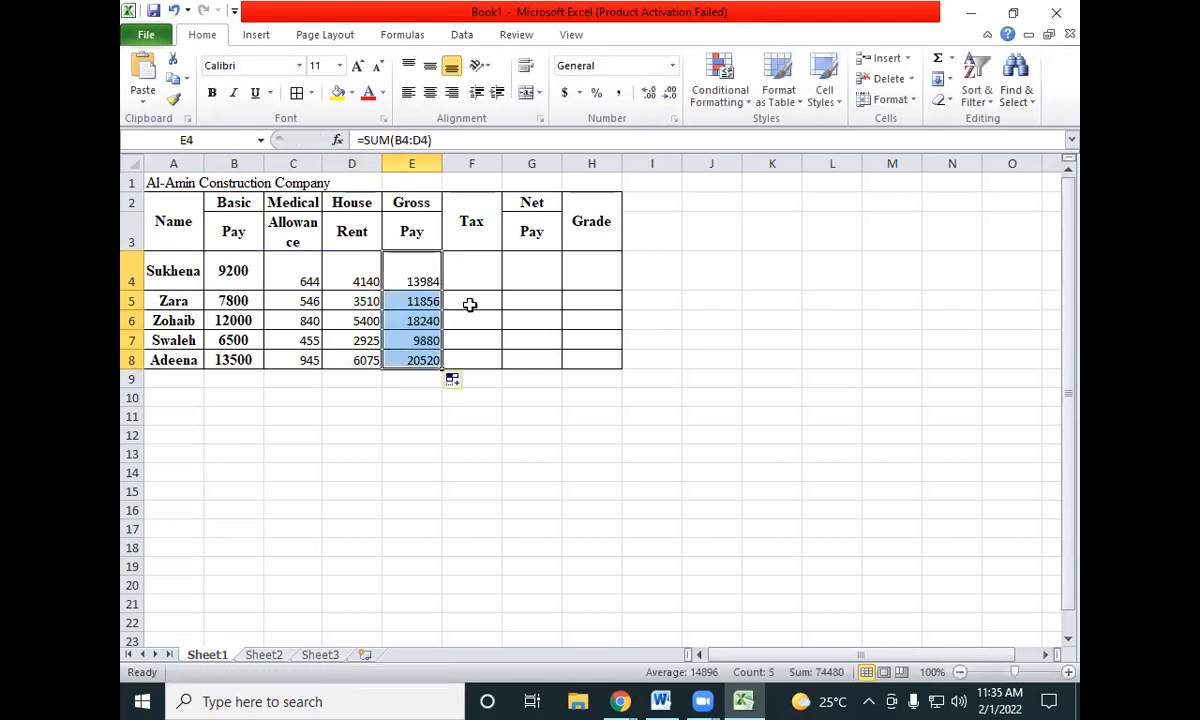
Copy the tax formula =IF(E4>15000, E4*0.05, E4*0.03) from the Word procedure into Excel cell F4
key("alt+Tab")
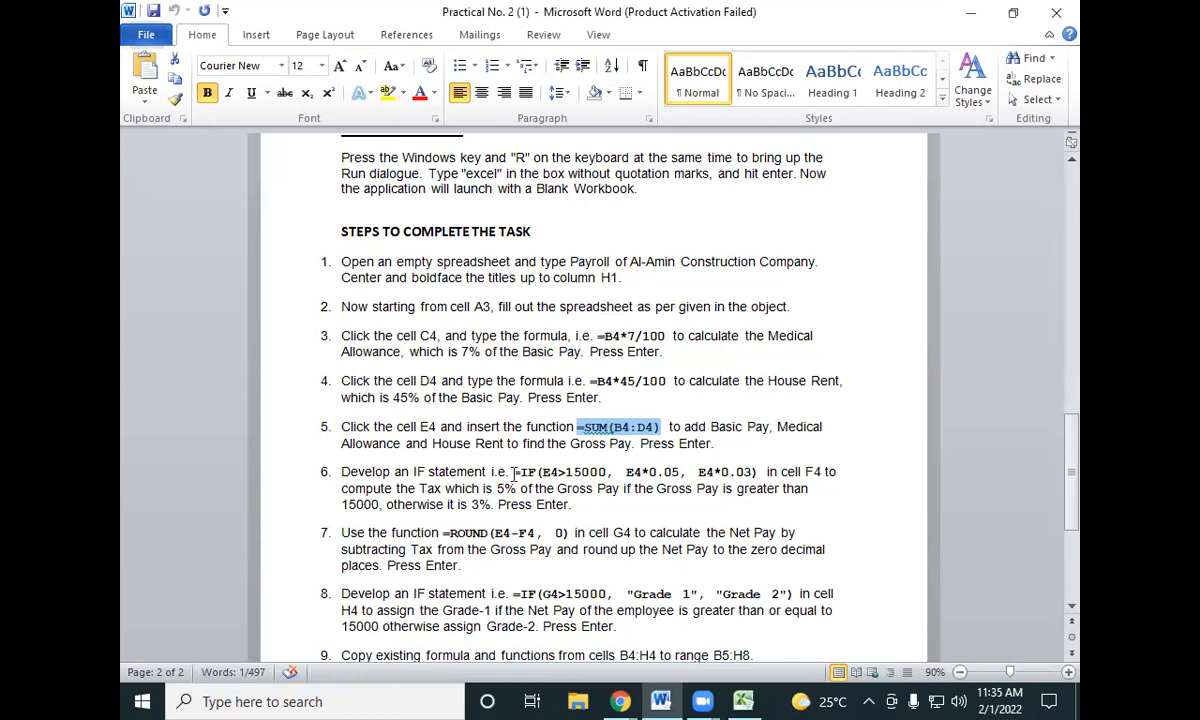
left_click(514, 471)
left_click_drag(514, 471, 757, 473)
key("ctrl+c")
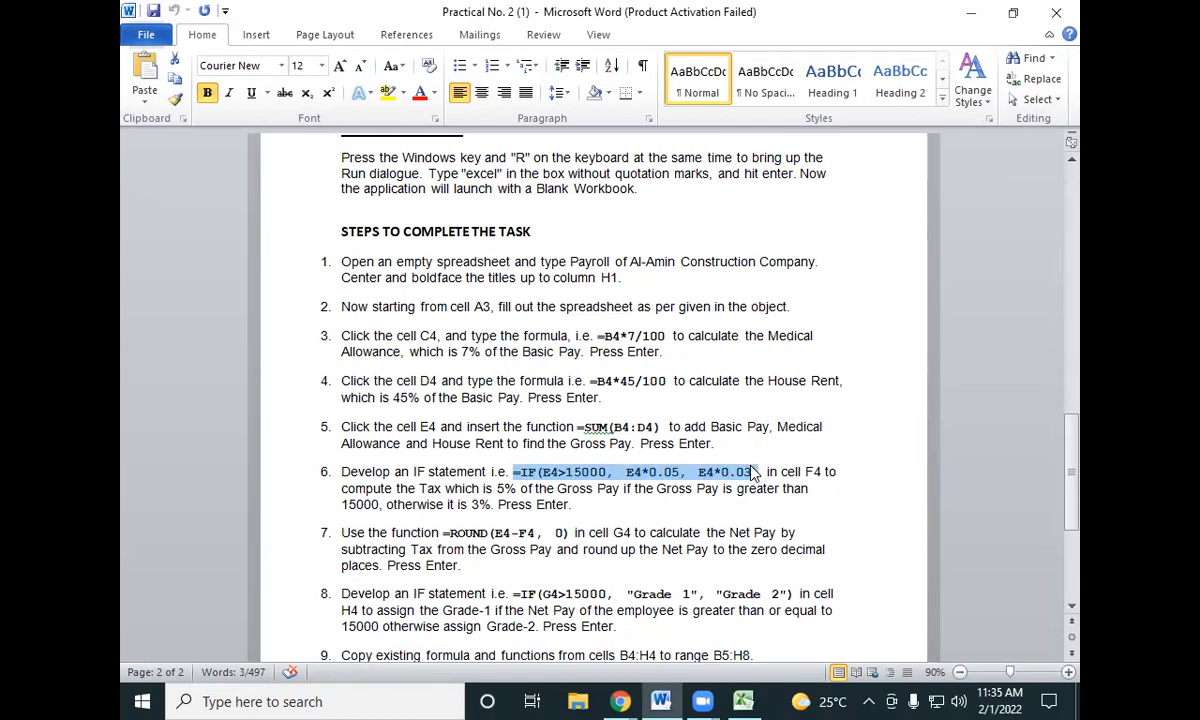
key("alt+Tab")
left_click(462, 275)
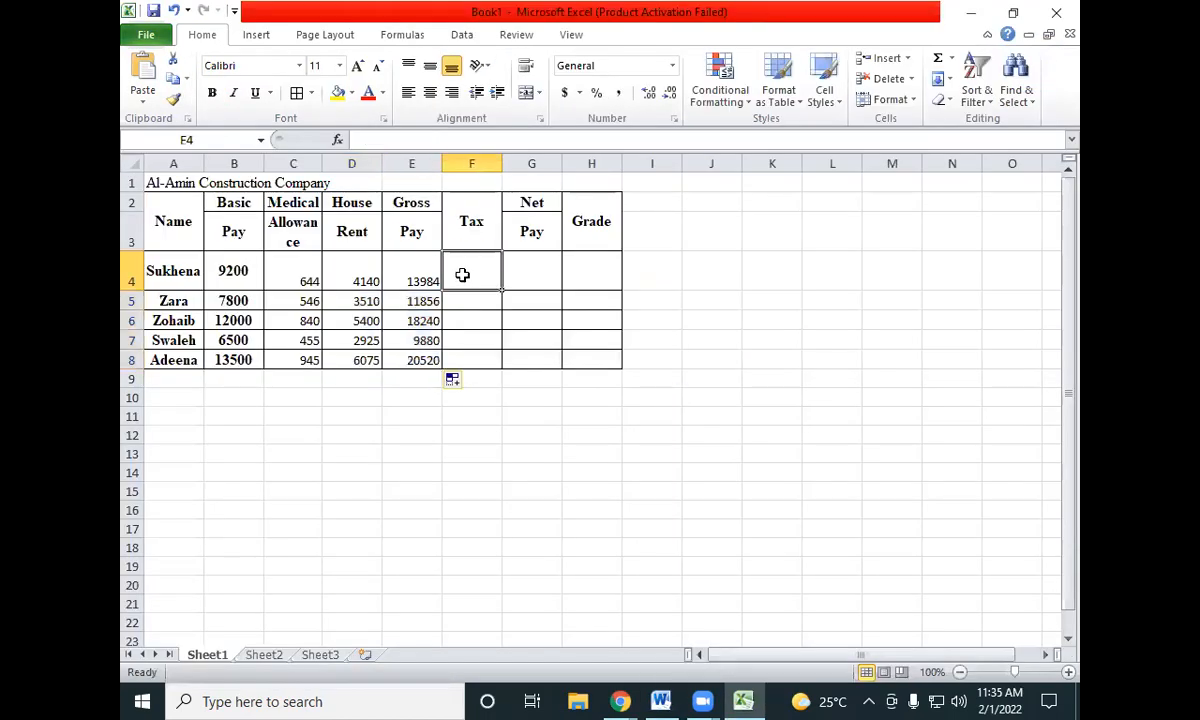
left_click(404, 140)
key("ctrl+v")
key("Return")
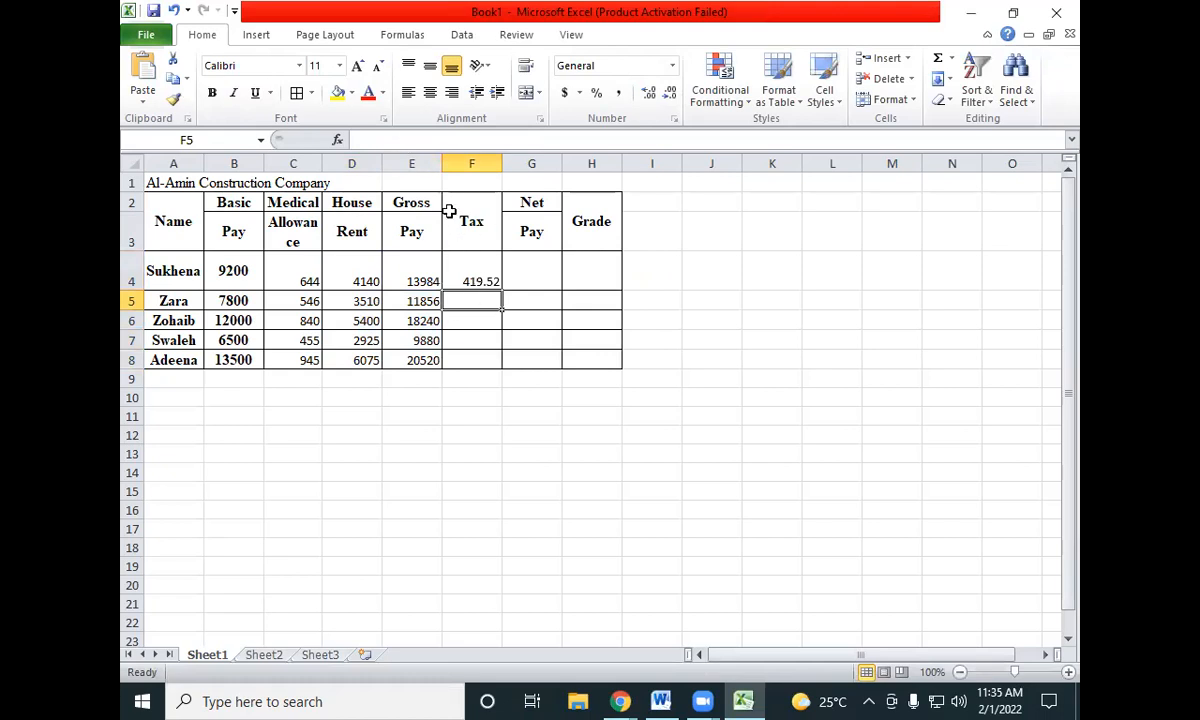
Check the tax rule in the Word procedure and fill the tax formula in Excel from F4 down to F8
left_click(468, 268)
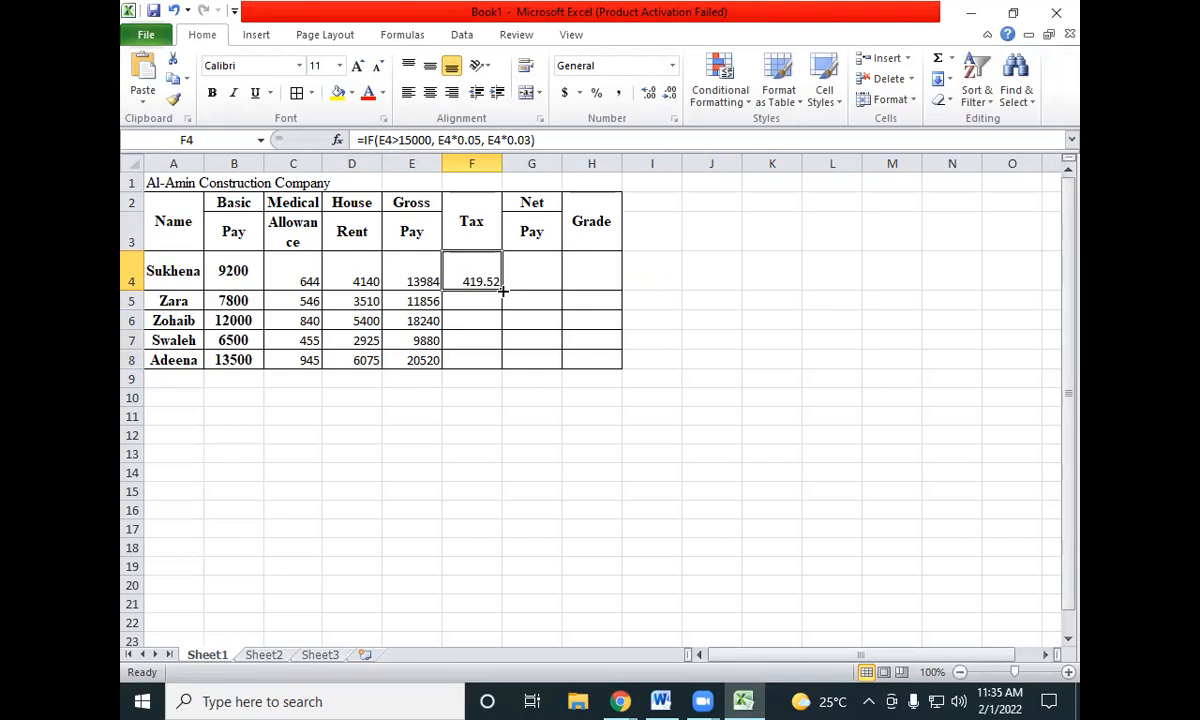
key("alt+Tab")
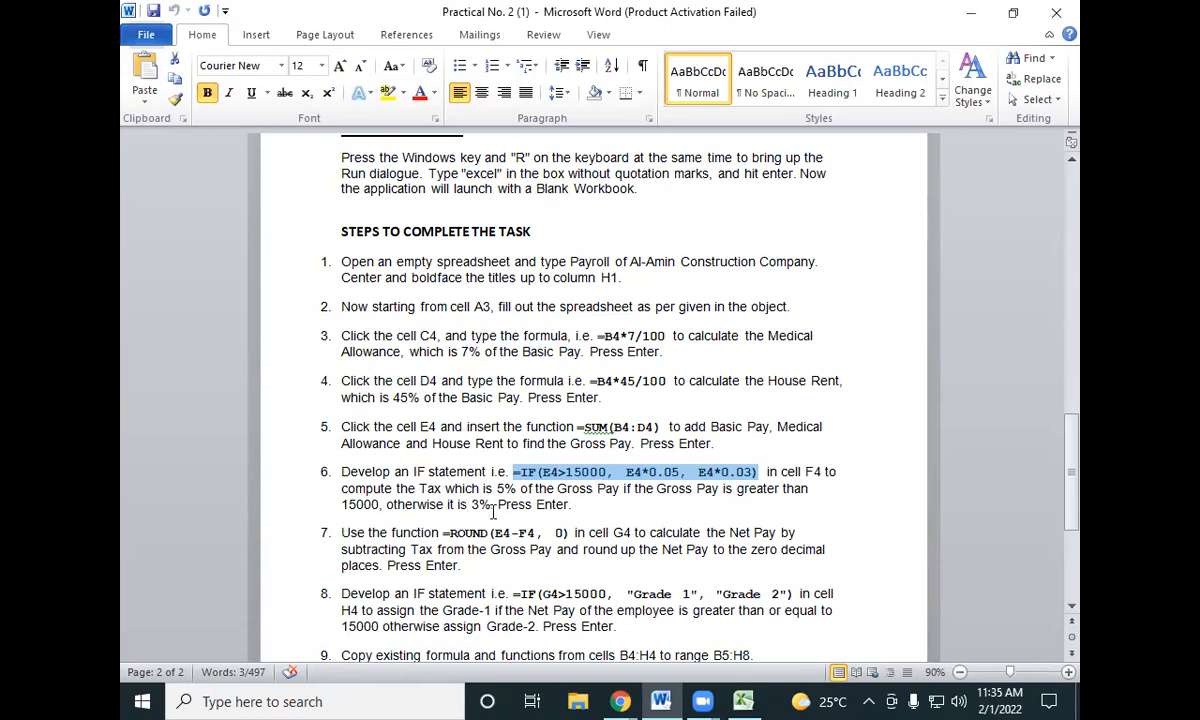
key("alt+Tab")
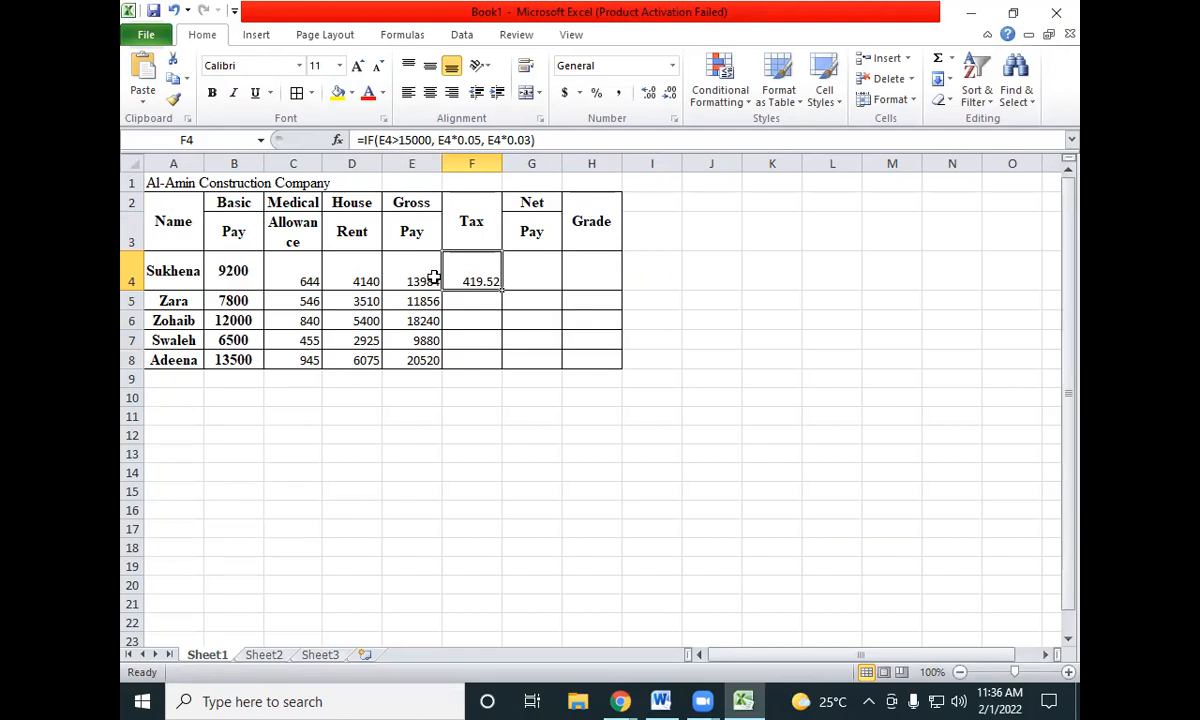
left_click_drag(502, 290, 502, 366)
left_click(546, 270)
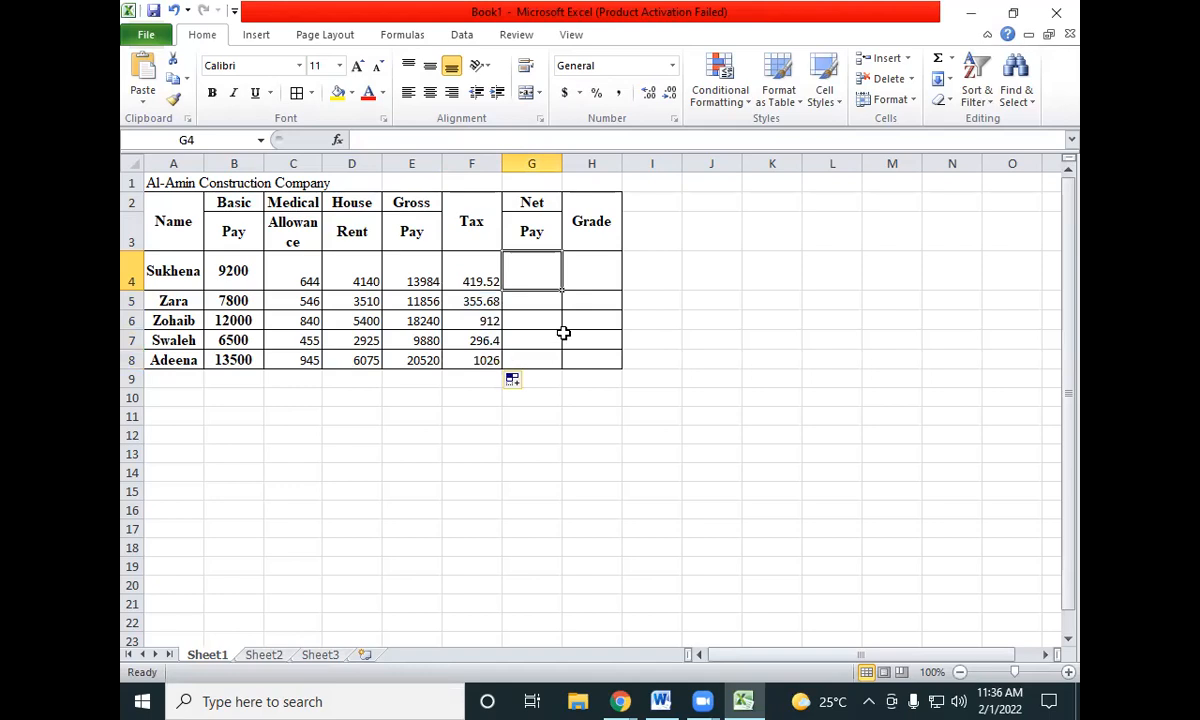
left_click(484, 264)
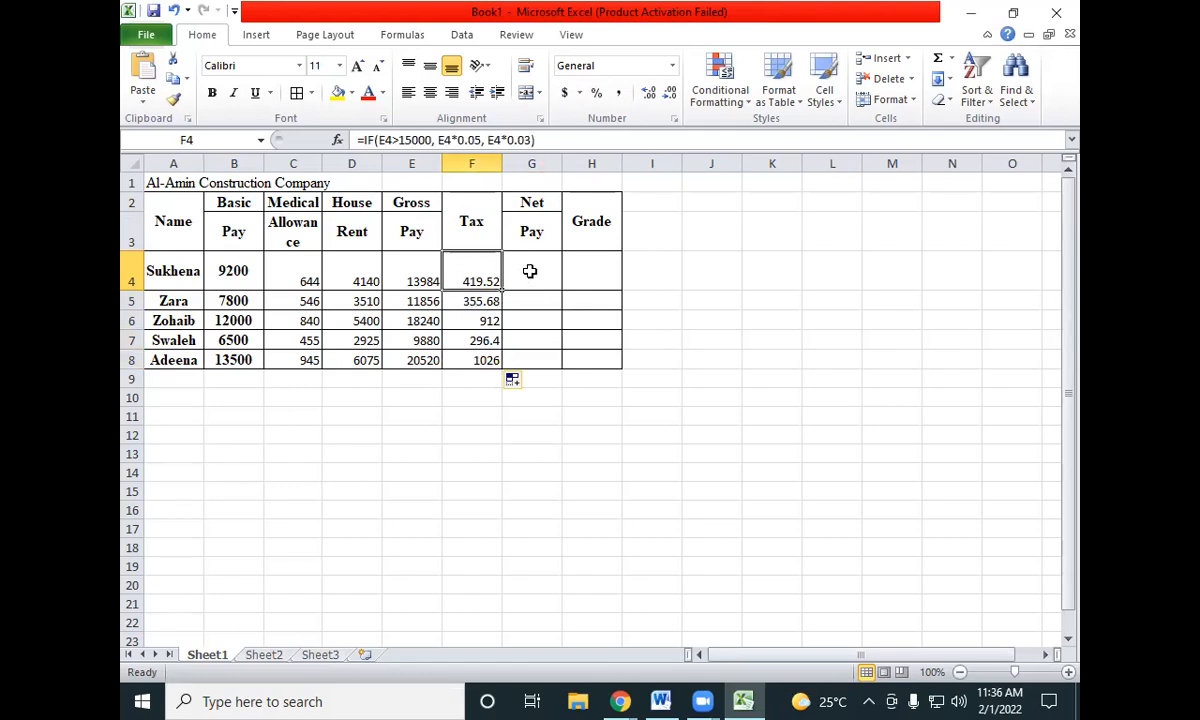
Copy the net pay formula =ROUND(E4-F4, 0) from the Word procedure into Excel cell G4 and fill it down to G8
key("alt+Tab")
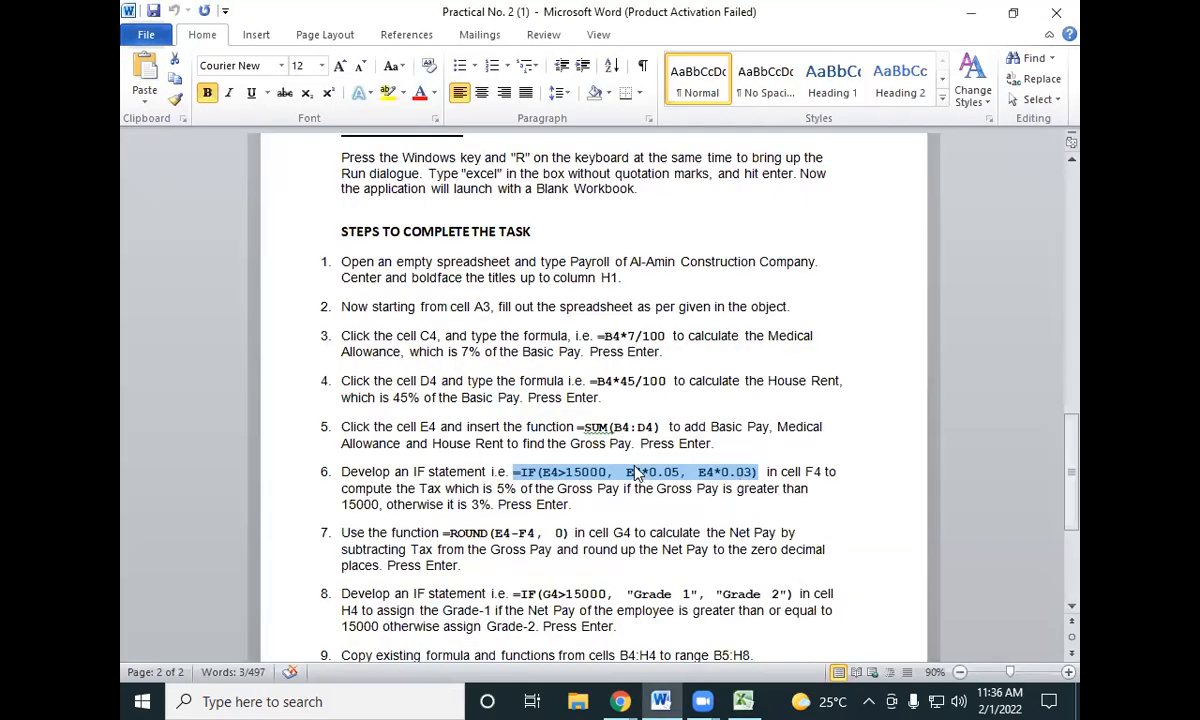
scroll(635, 426, "down", 2)
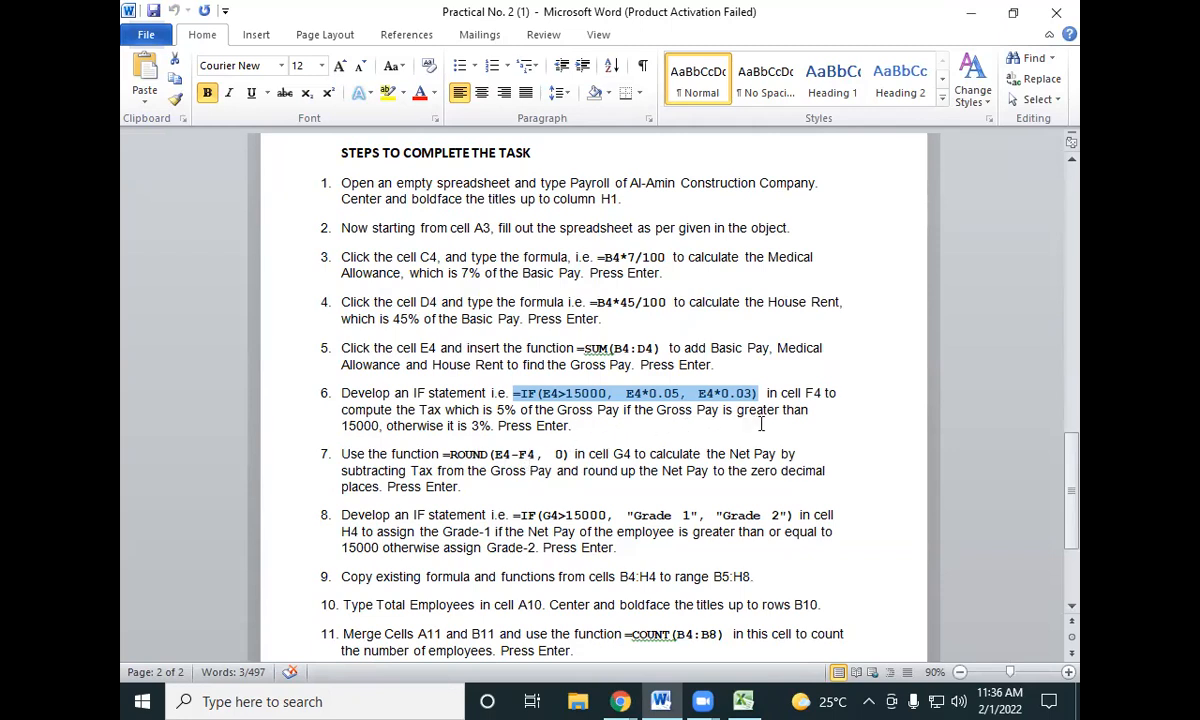
left_click_drag(443, 455, 557, 455)
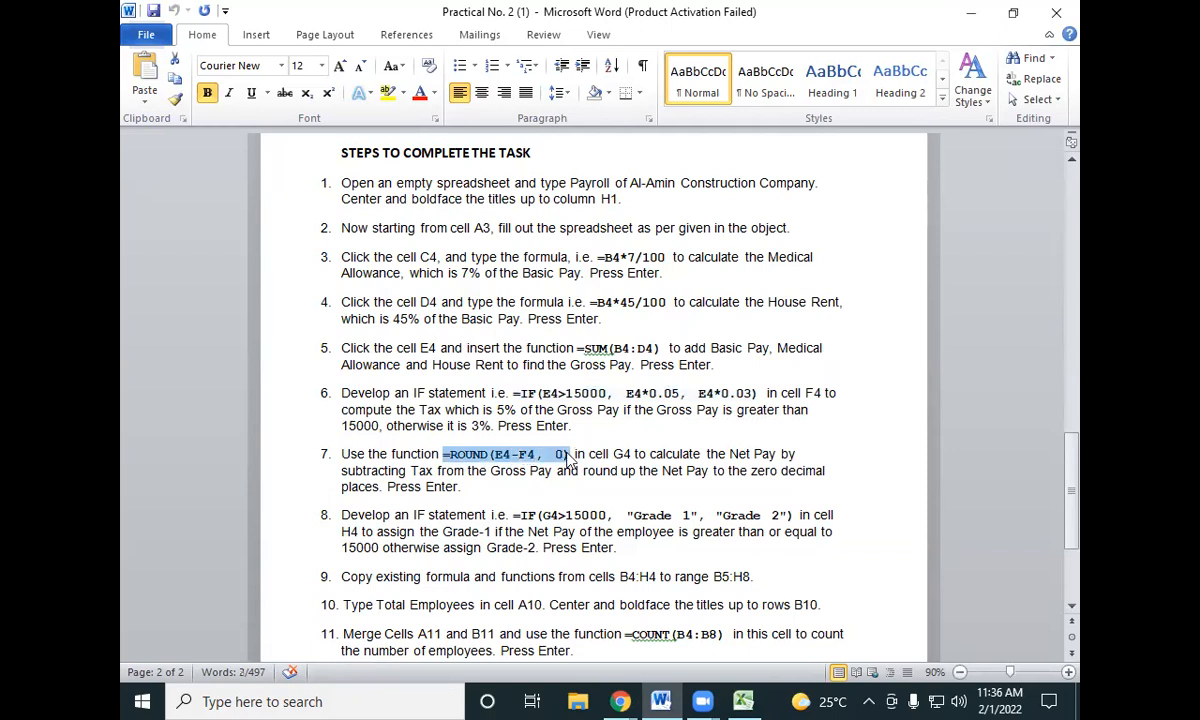
key("alt+Tab")
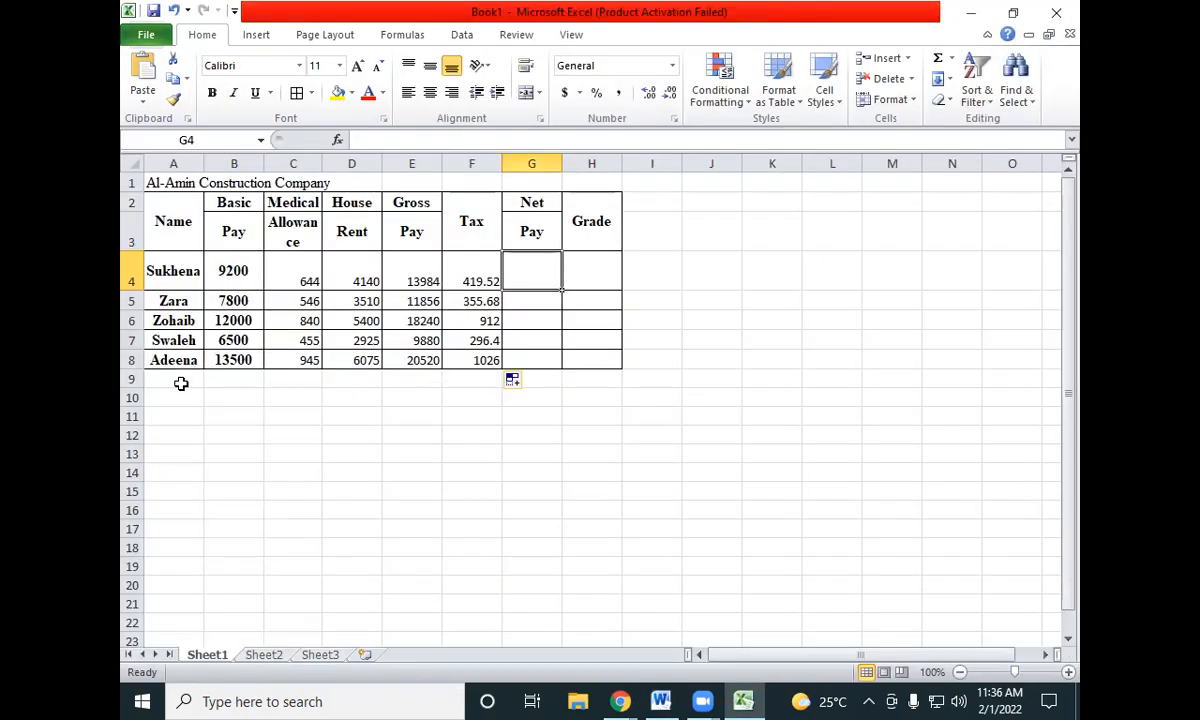
left_click(535, 164)
left_click(541, 269)
left_click(423, 138)
type("=ROUND(E4-F4, 0)")
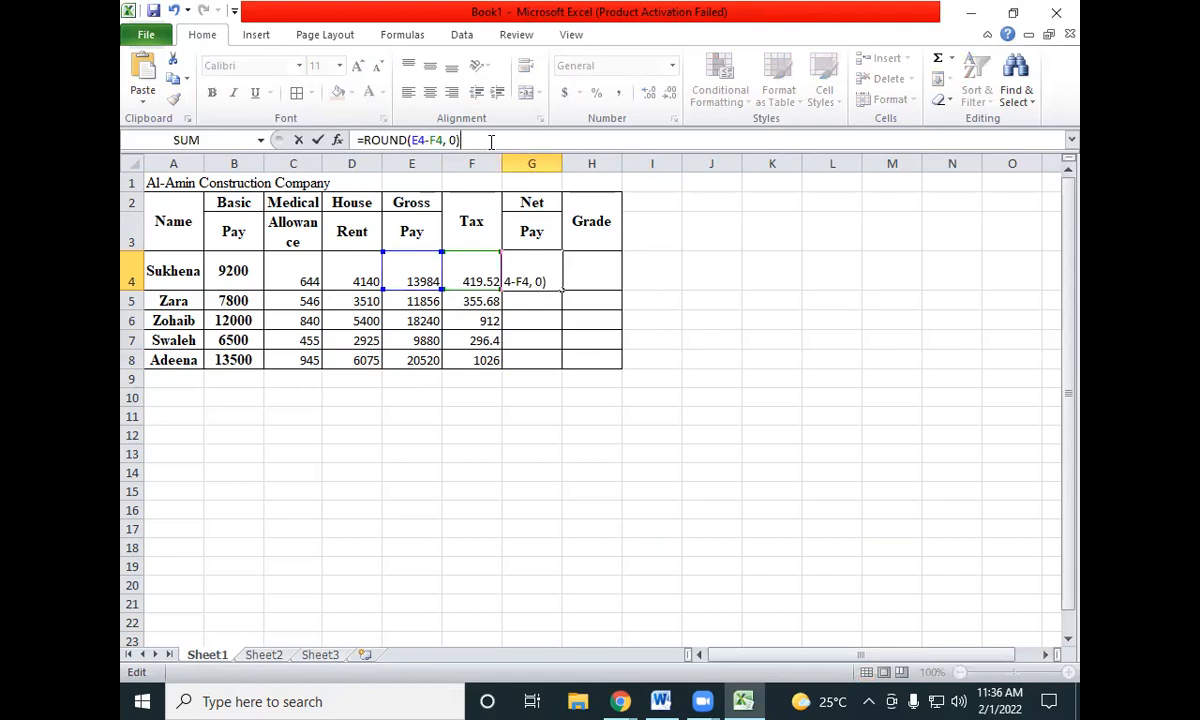
key("Return")
left_click(532, 270)
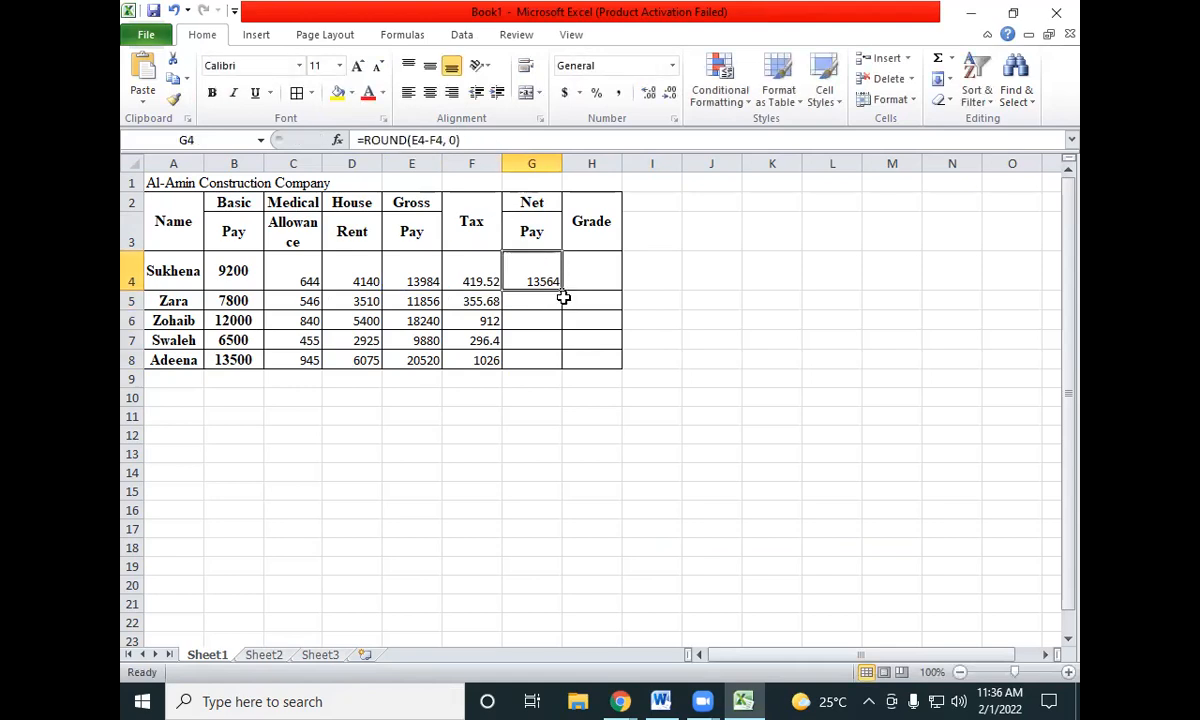
left_click_drag(563, 290, 554, 362)
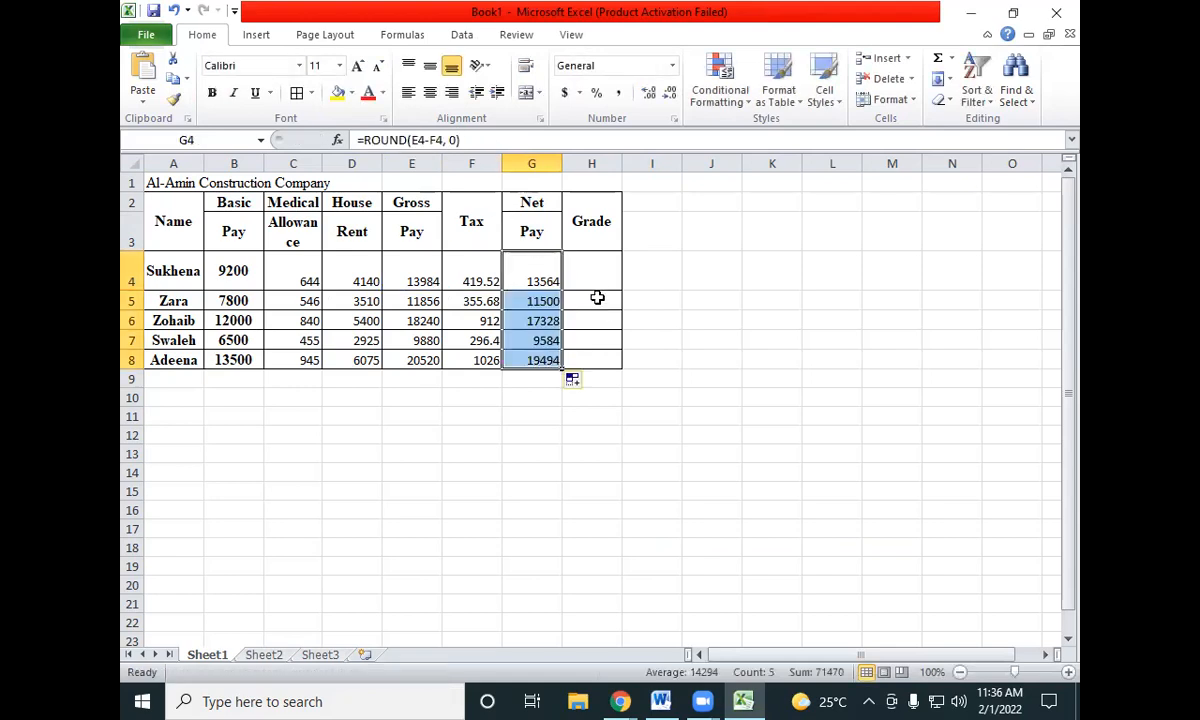
Copy the grade formula =IF(G4>15000, "Grade 1", "Grade 2") from the Word procedure into Excel cell H4 and fill it down to H8
left_click(593, 281)
key("alt+Tab")
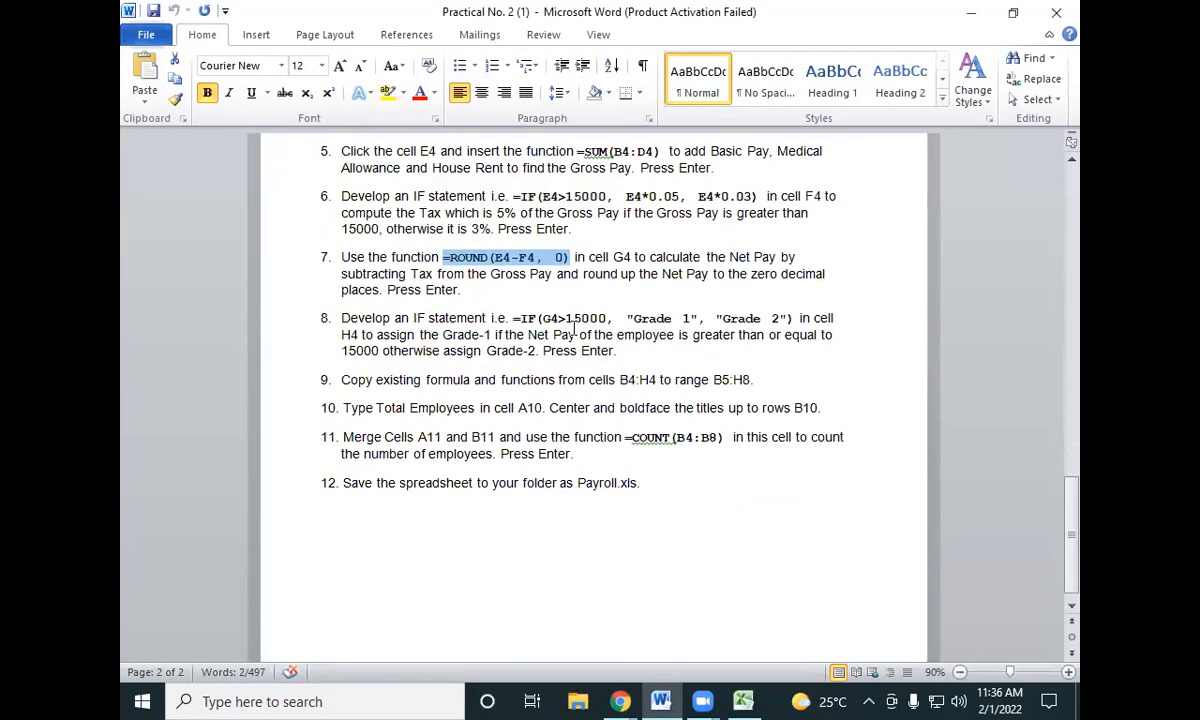
left_click_drag(514, 318, 791, 317)
key("ctrl+c")
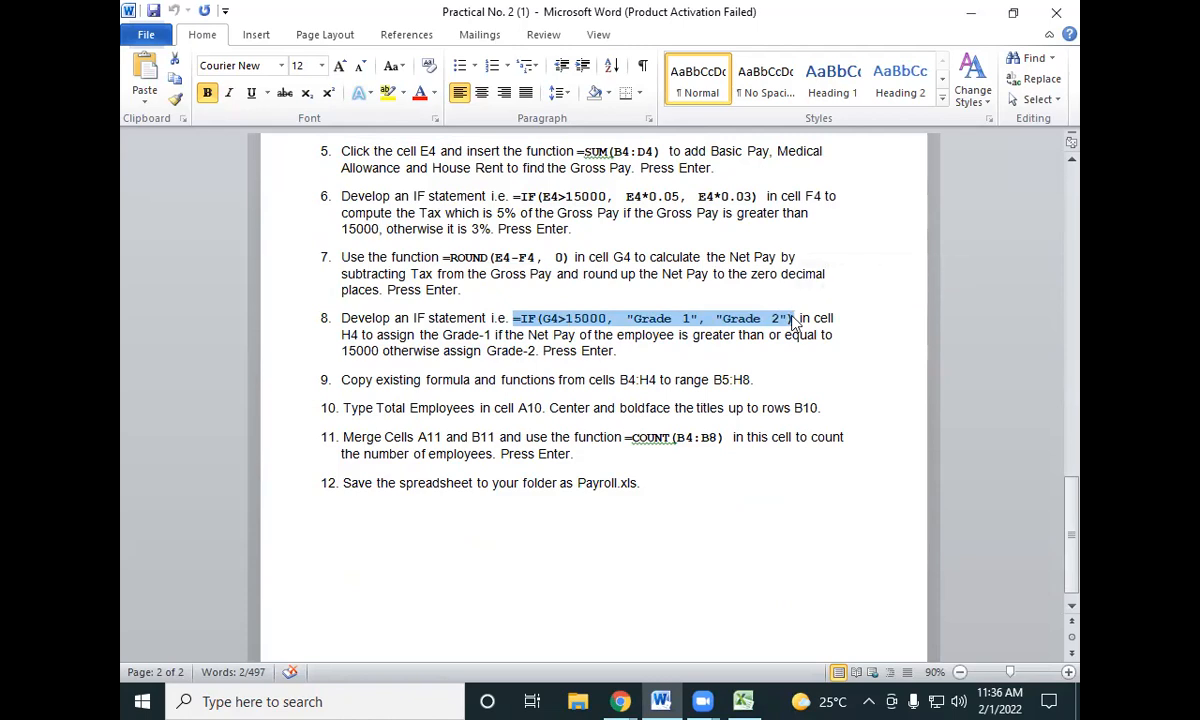
key("alt+Tab")
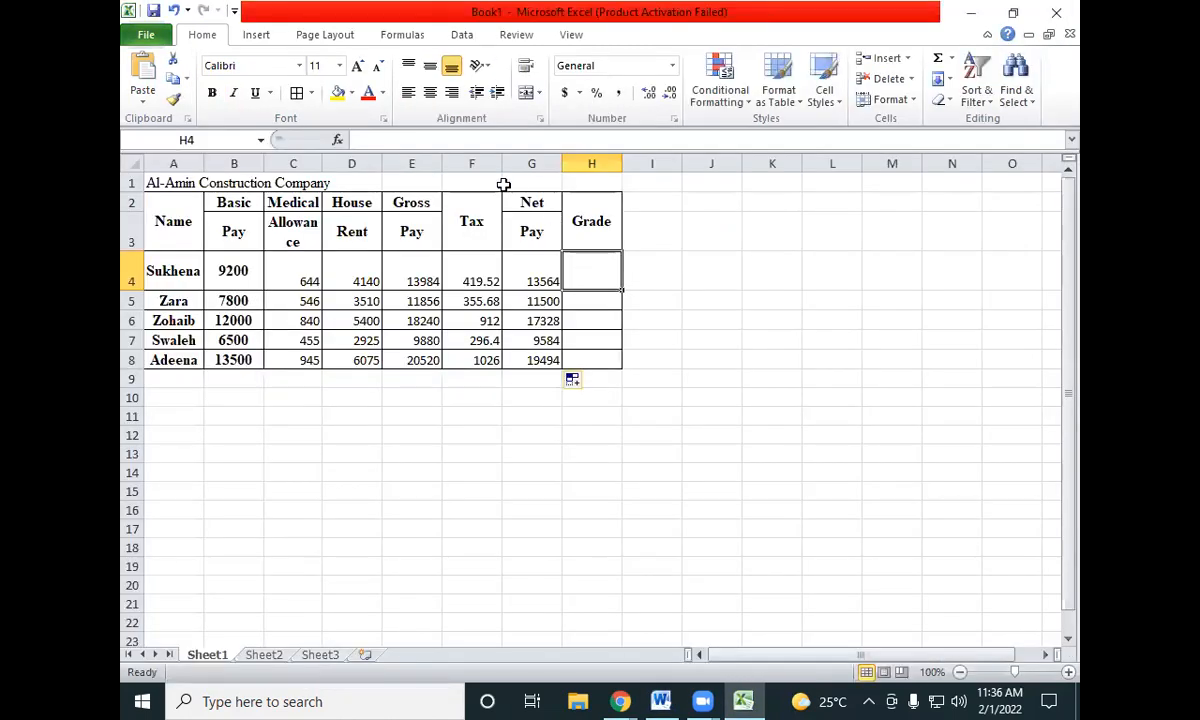
left_click(414, 140)
key("ctrl+v")
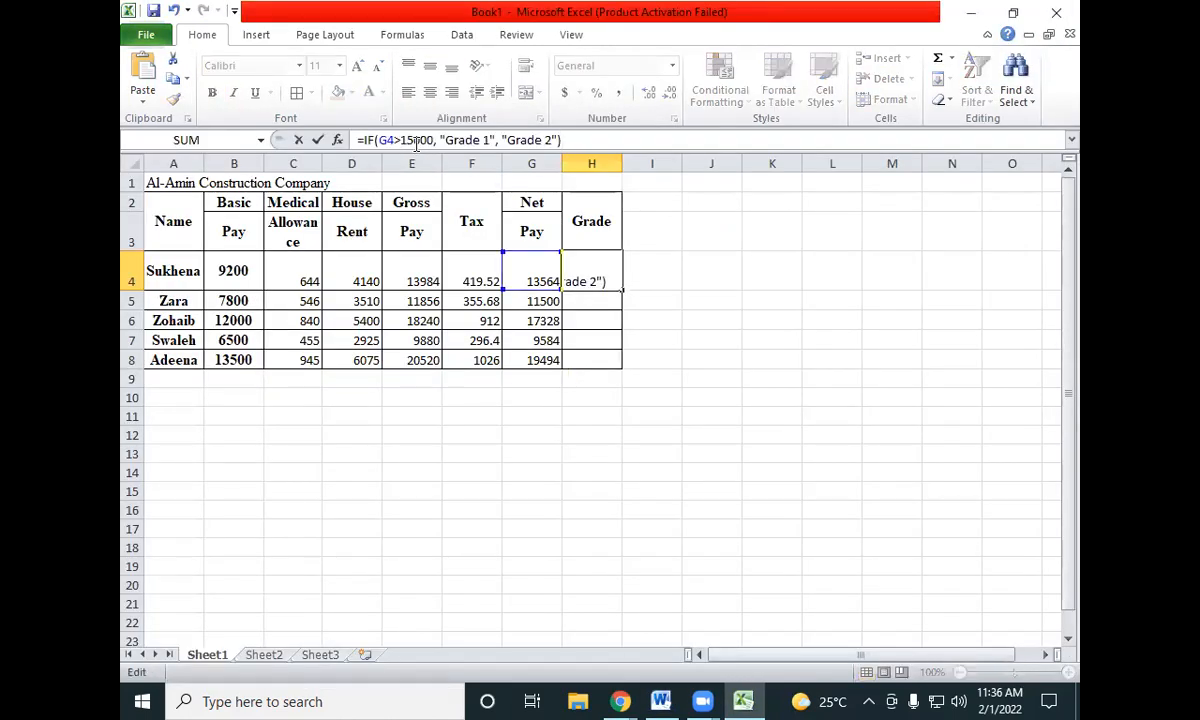
key("Return")
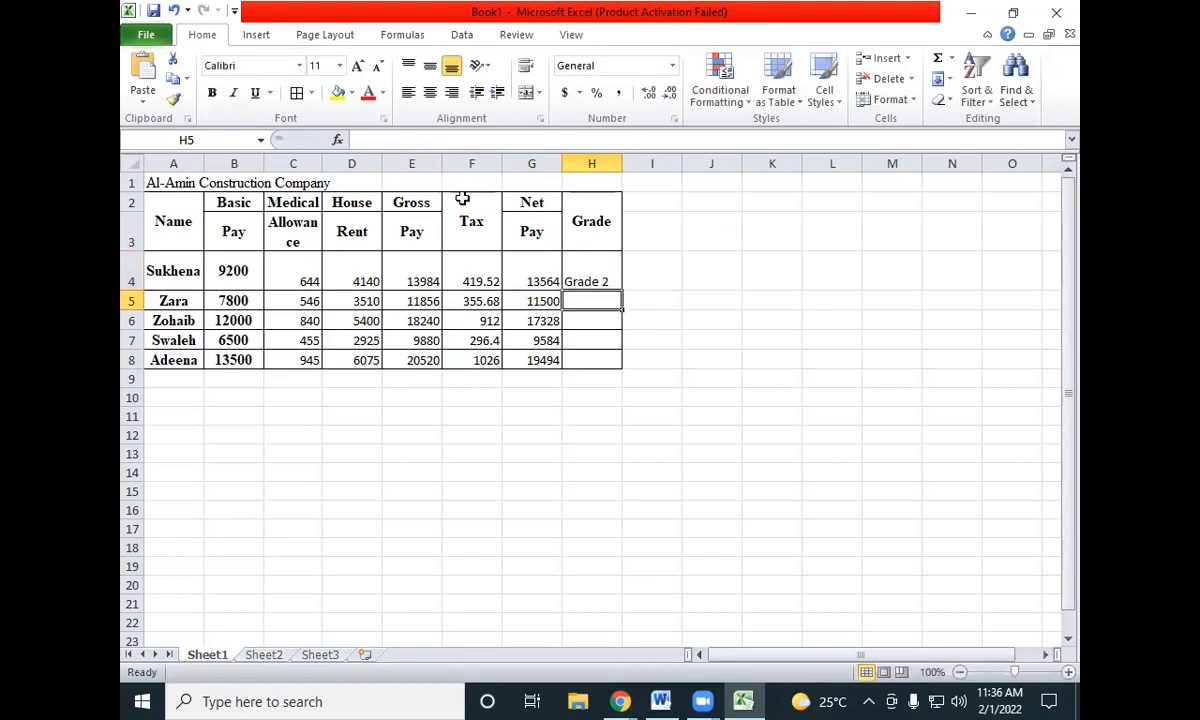
left_click(584, 278)
left_click_drag(623, 290, 611, 373)
Check the remaining instructions in the Word procedure and save the Excel workbook to the Desktop as Payroll
key("alt+Tab")
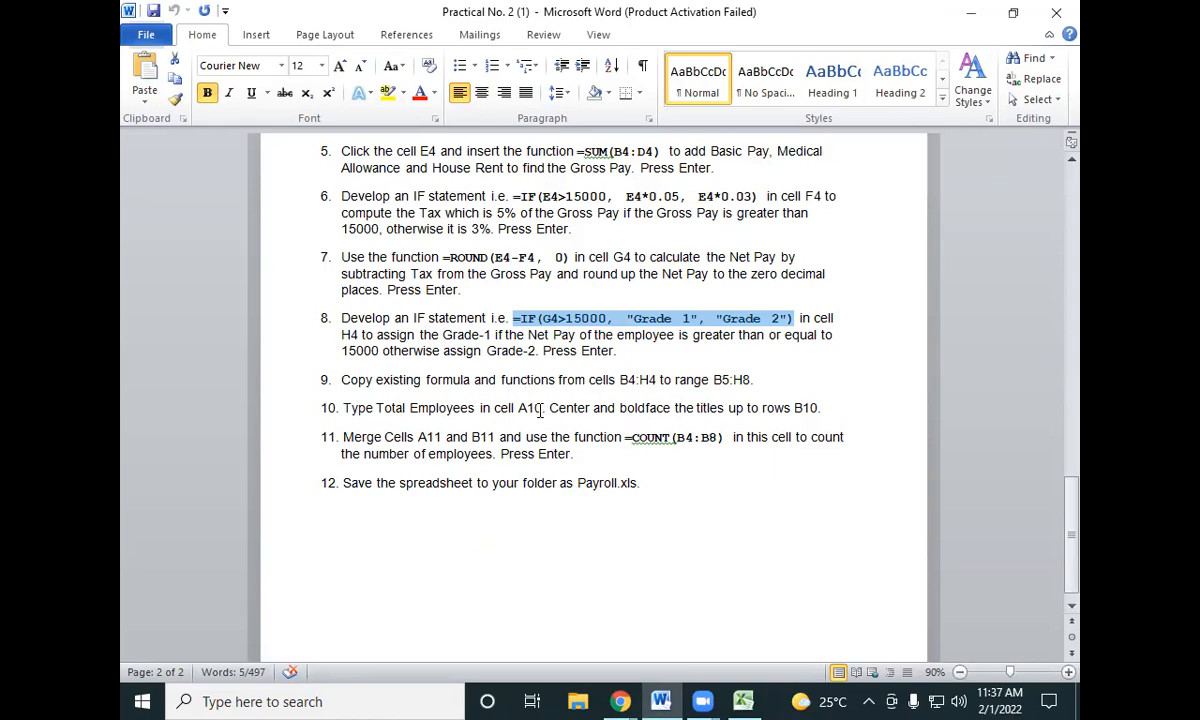
key("alt+Tab")
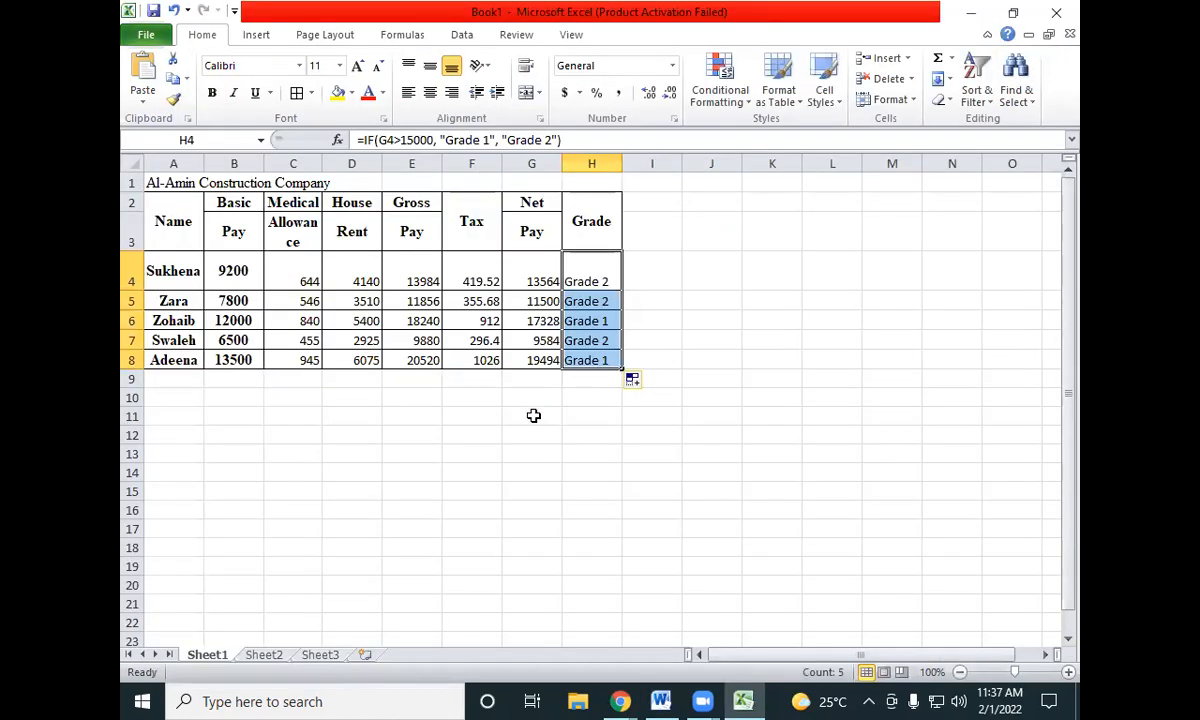
key("ctrl+s")
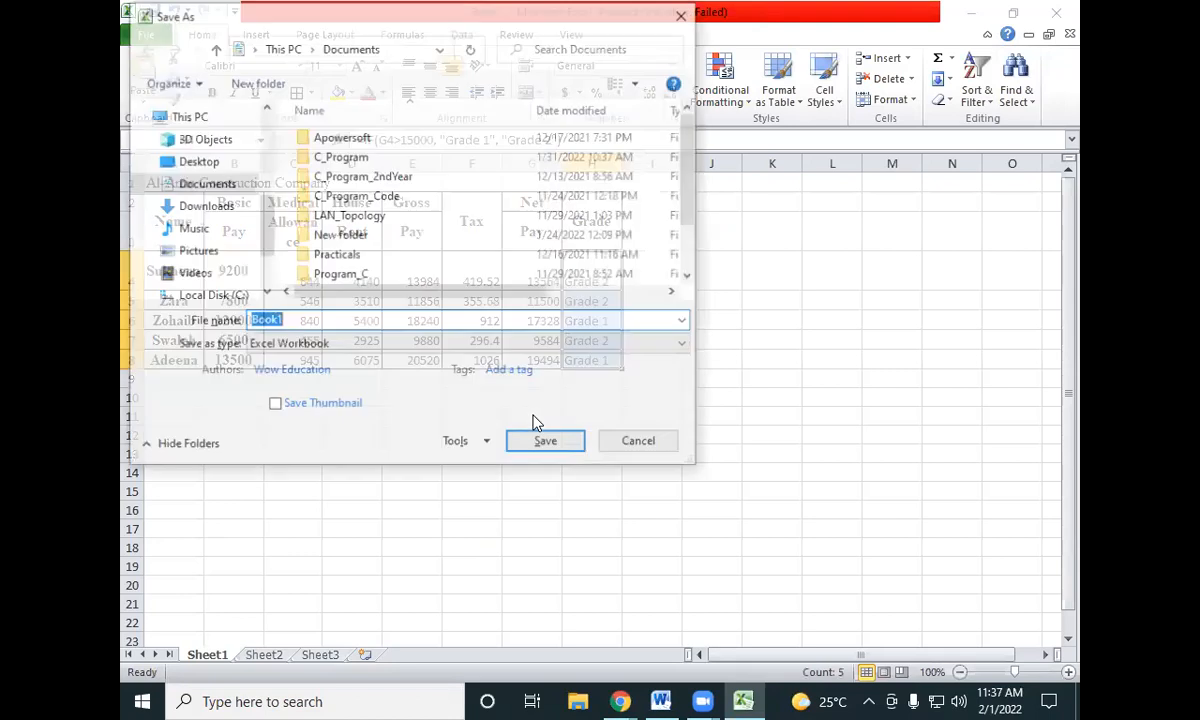
left_click(205, 161)
left_click(323, 324)
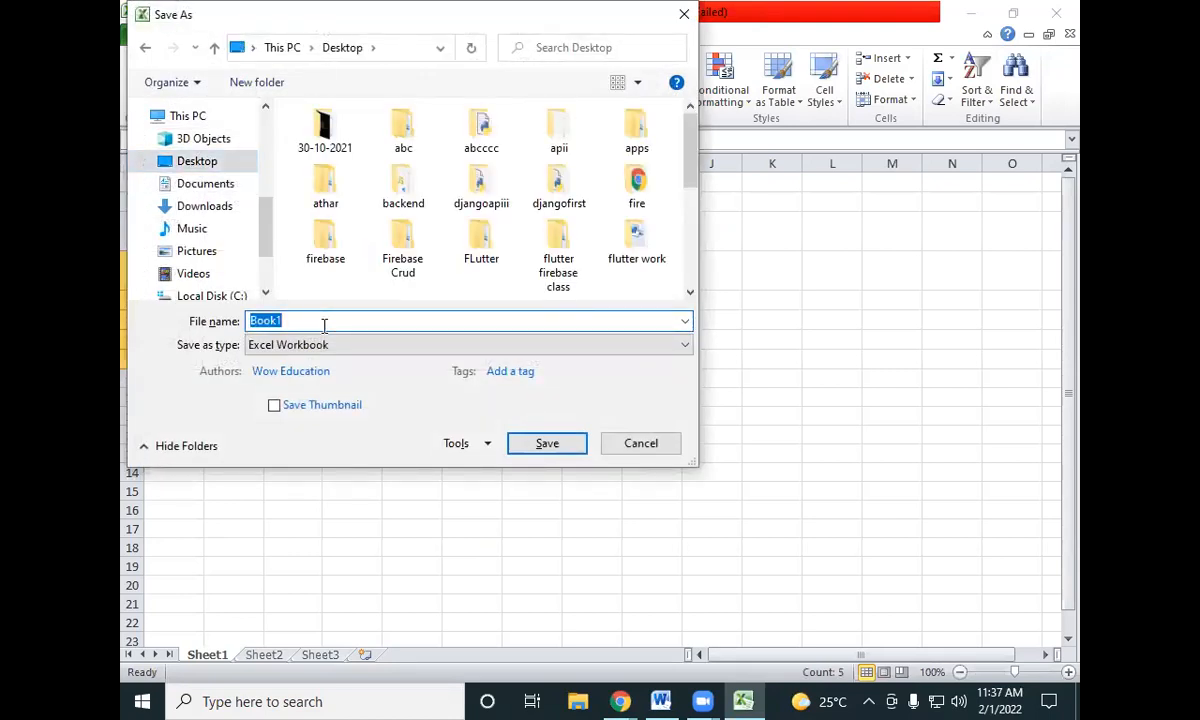
type("Payroll")
left_click(566, 443)
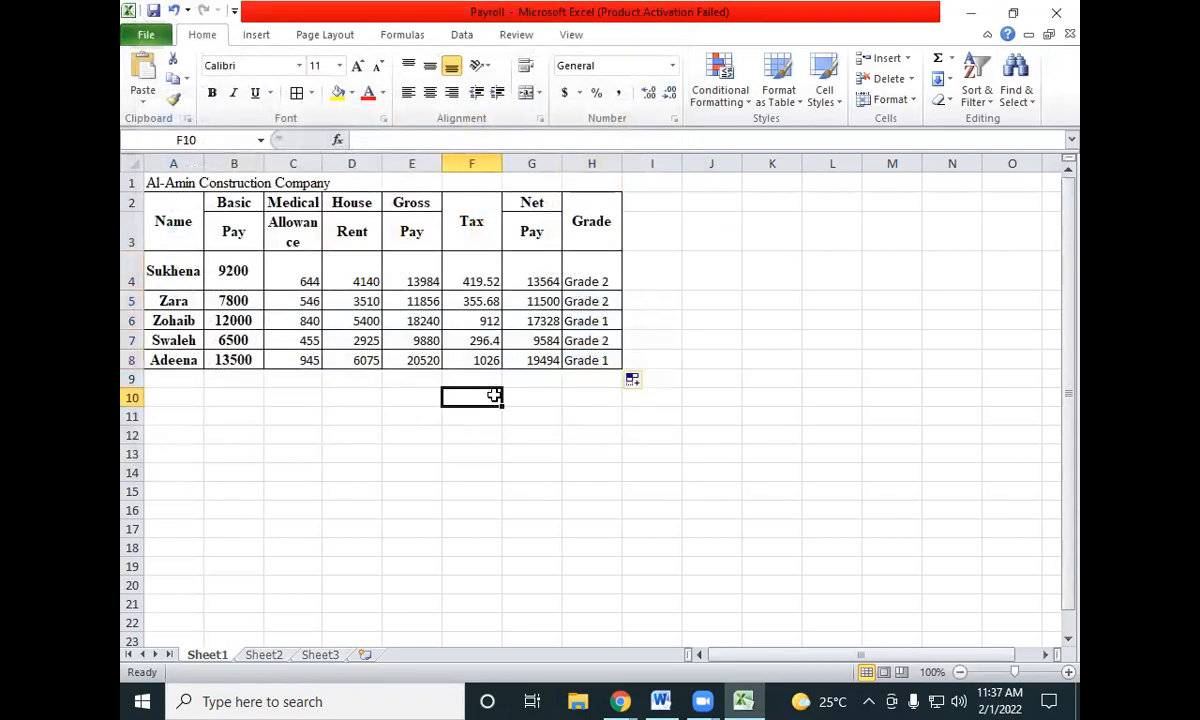
Copy the title Total Employees from the Word procedure into Excel cell A10
key("alt+Tab")
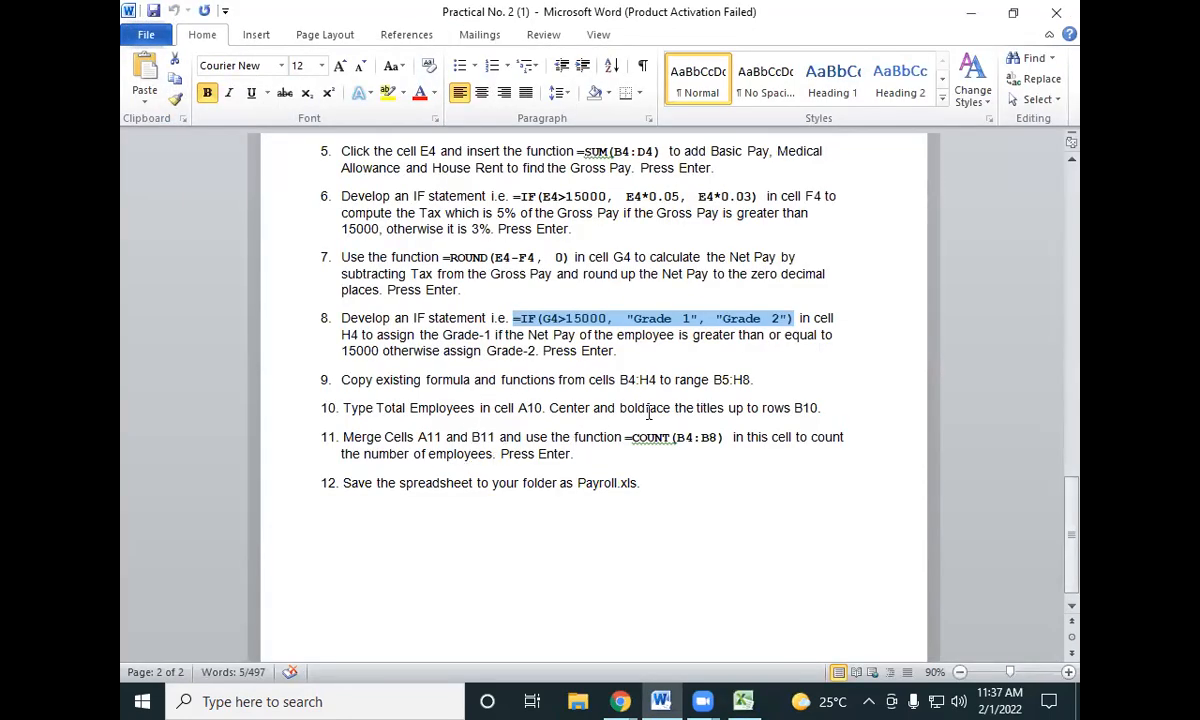
left_click_drag(377, 407, 473, 415)
key("ctrl+c")
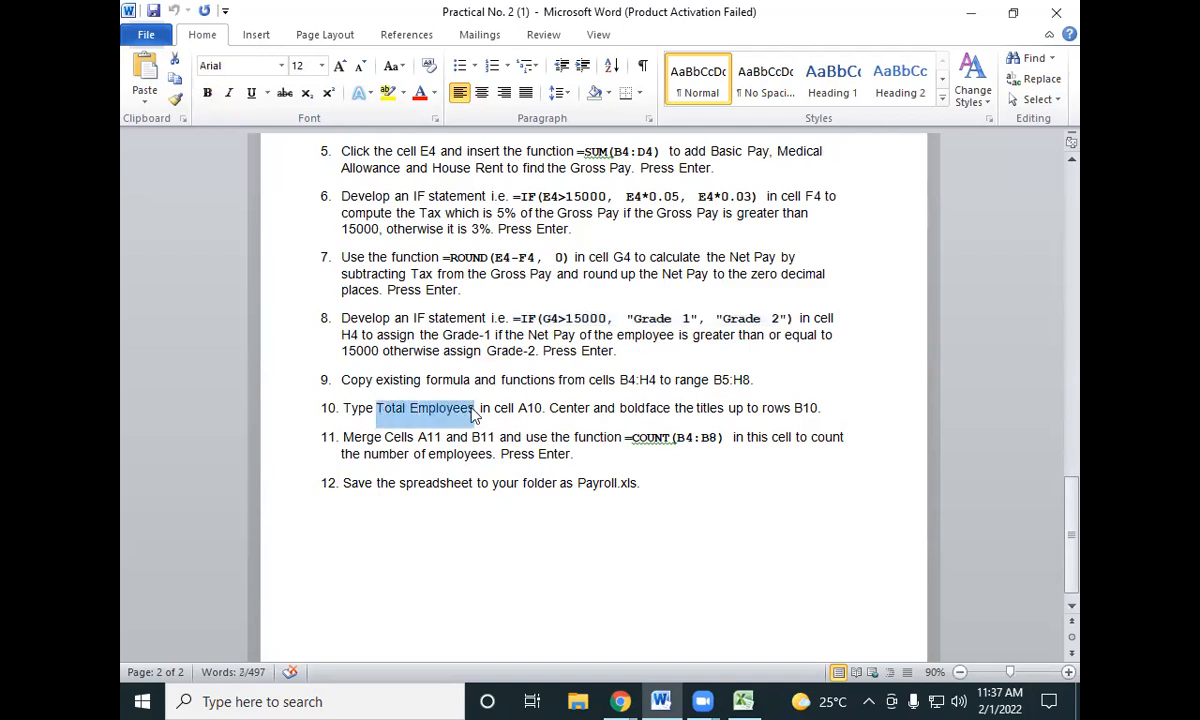
key("alt+Tab")
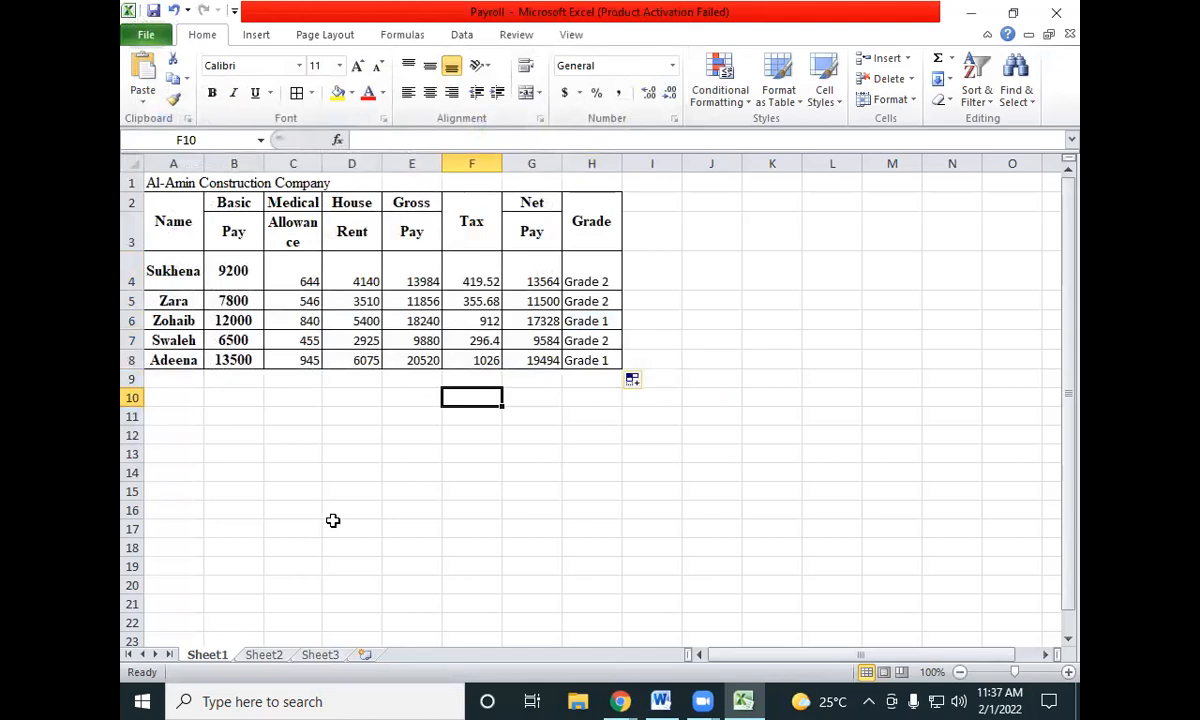
left_click(188, 398)
key("alt+Tab")
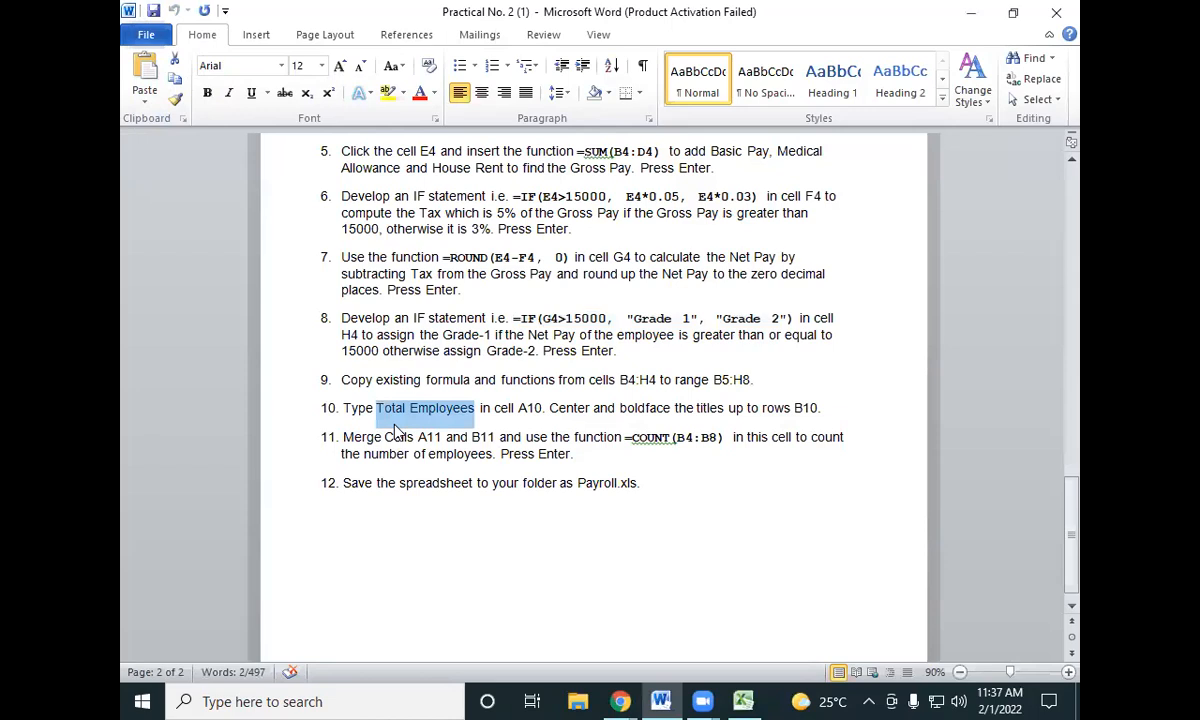
key("alt+Tab")
left_click(183, 397)
key("ctrl+v")
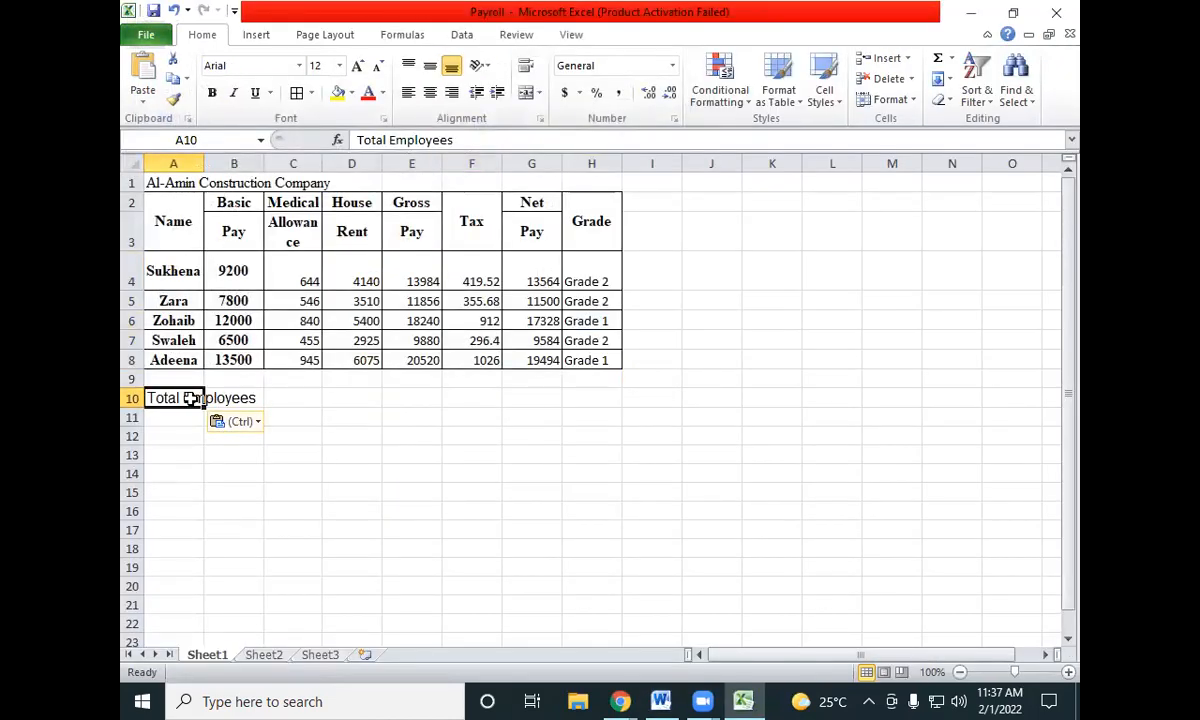
Examine the house rent formula in cell D5
key("Down")
key("Down")
left_click(363, 293)
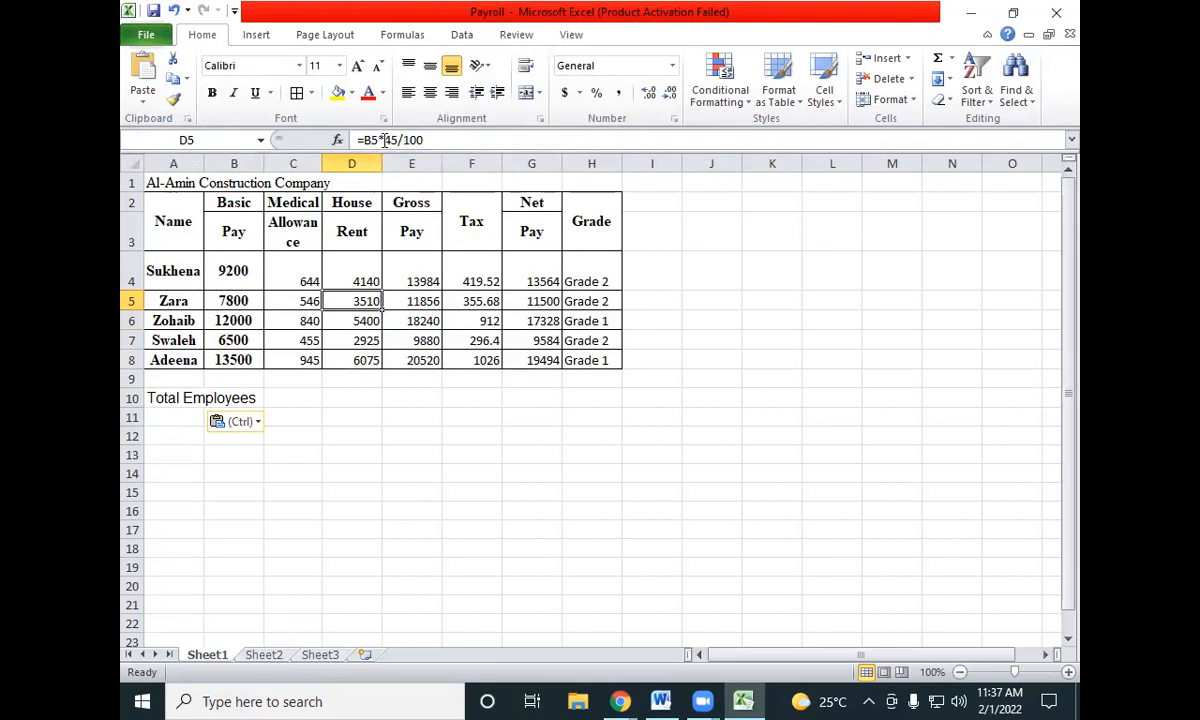
left_click(332, 416)
left_click(305, 455)
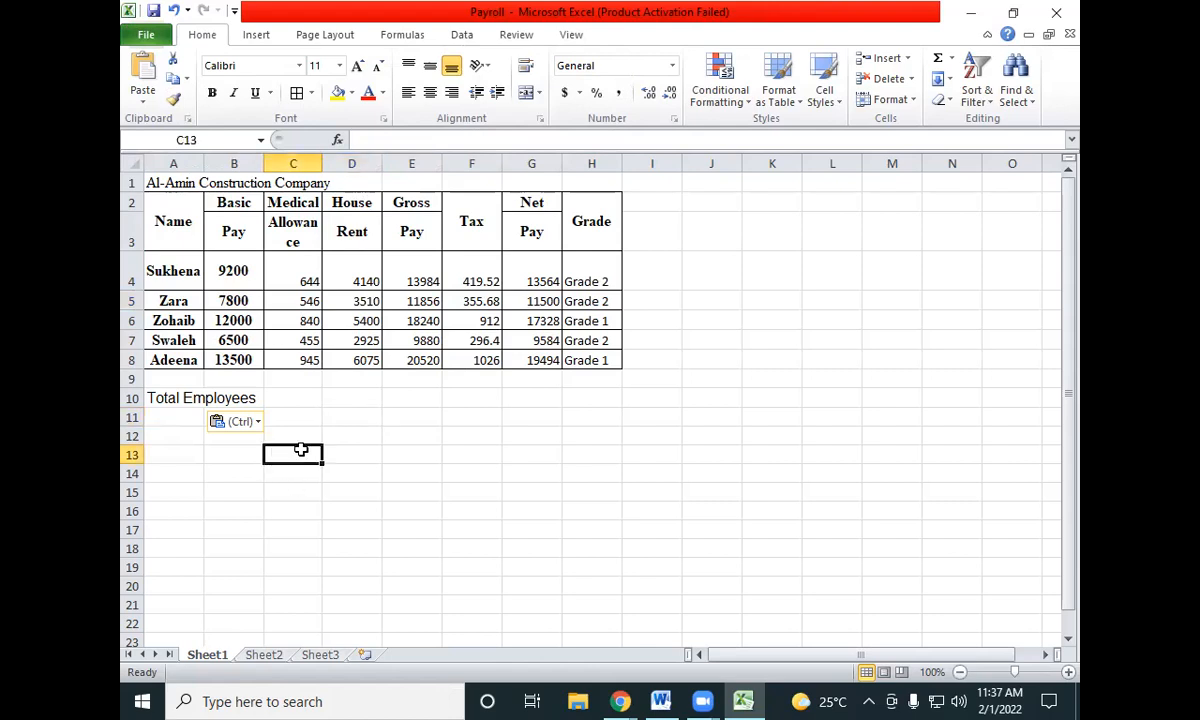
Copy the formula =COUNT(B4:B8) from the Word procedure and select cells A11:B11 in Excel, rechecking the merge instruction
key("alt+Tab")
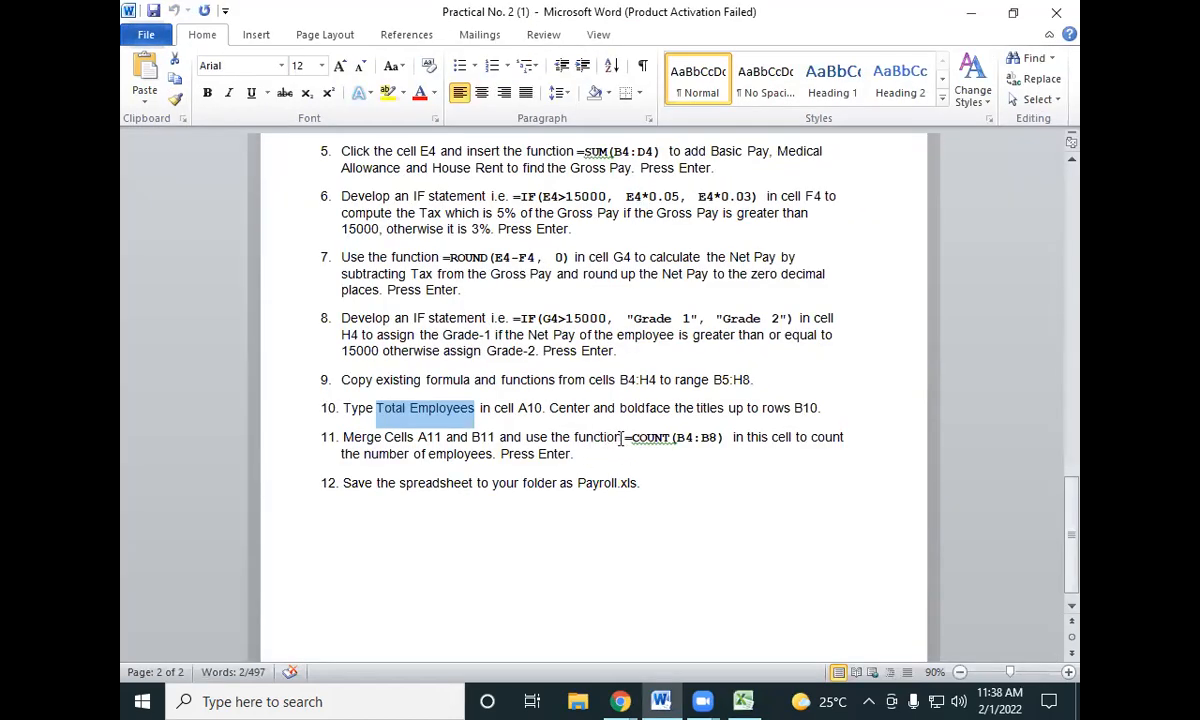
left_click_drag(626, 437, 725, 445)
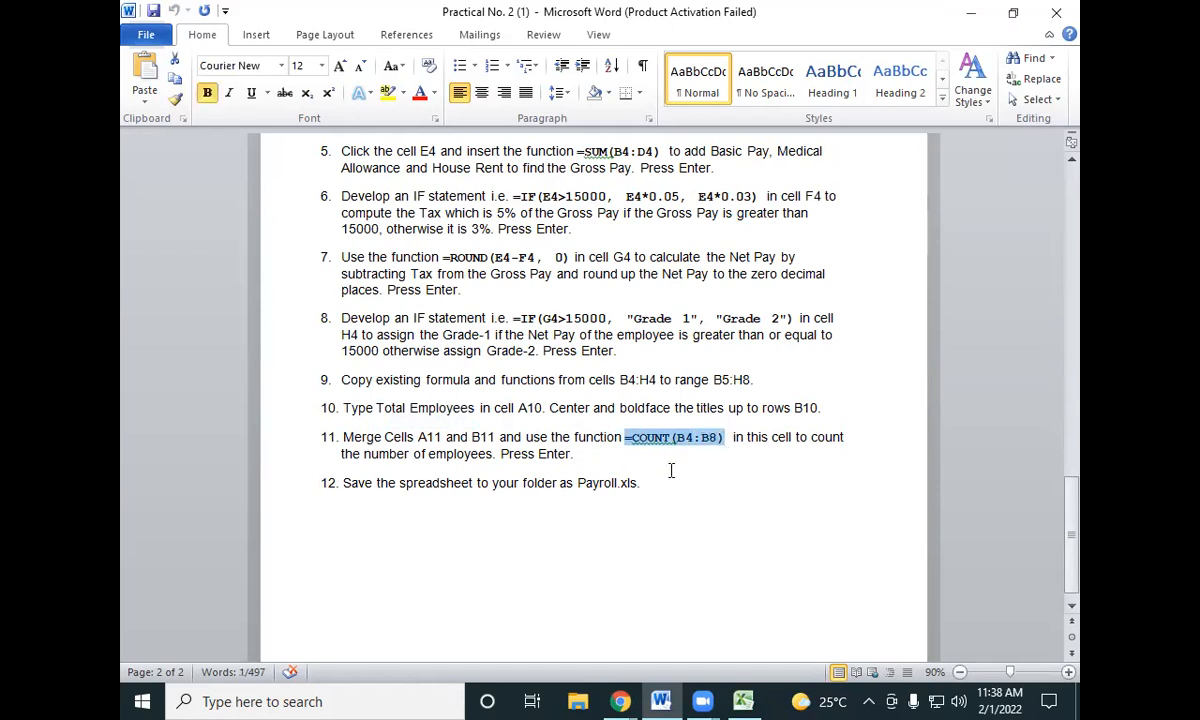
key("alt+Tab")
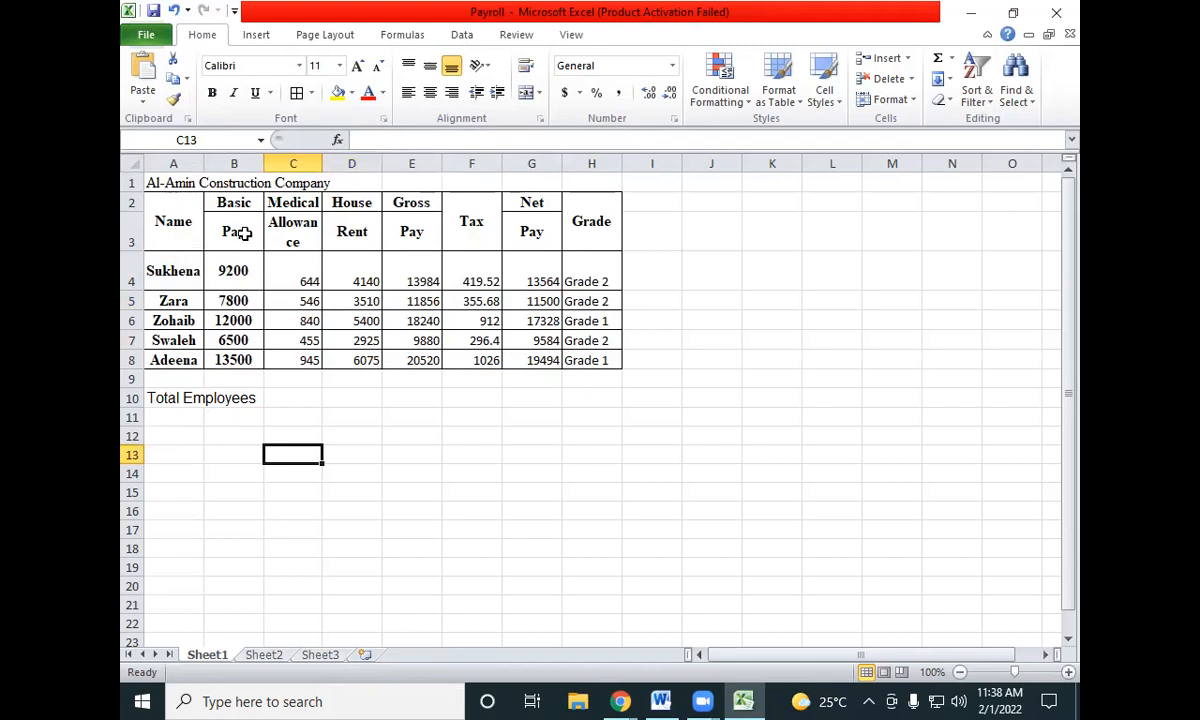
left_click(183, 417)
left_click_drag(183, 417, 230, 418)
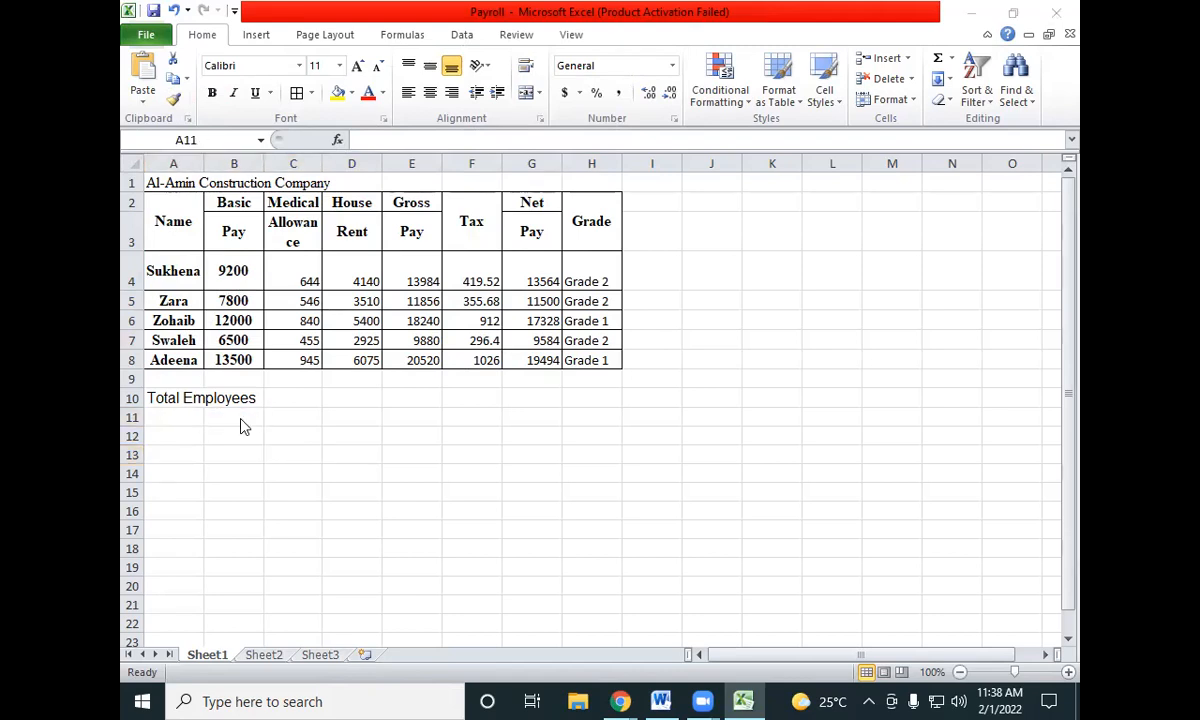
key("alt+Tab")
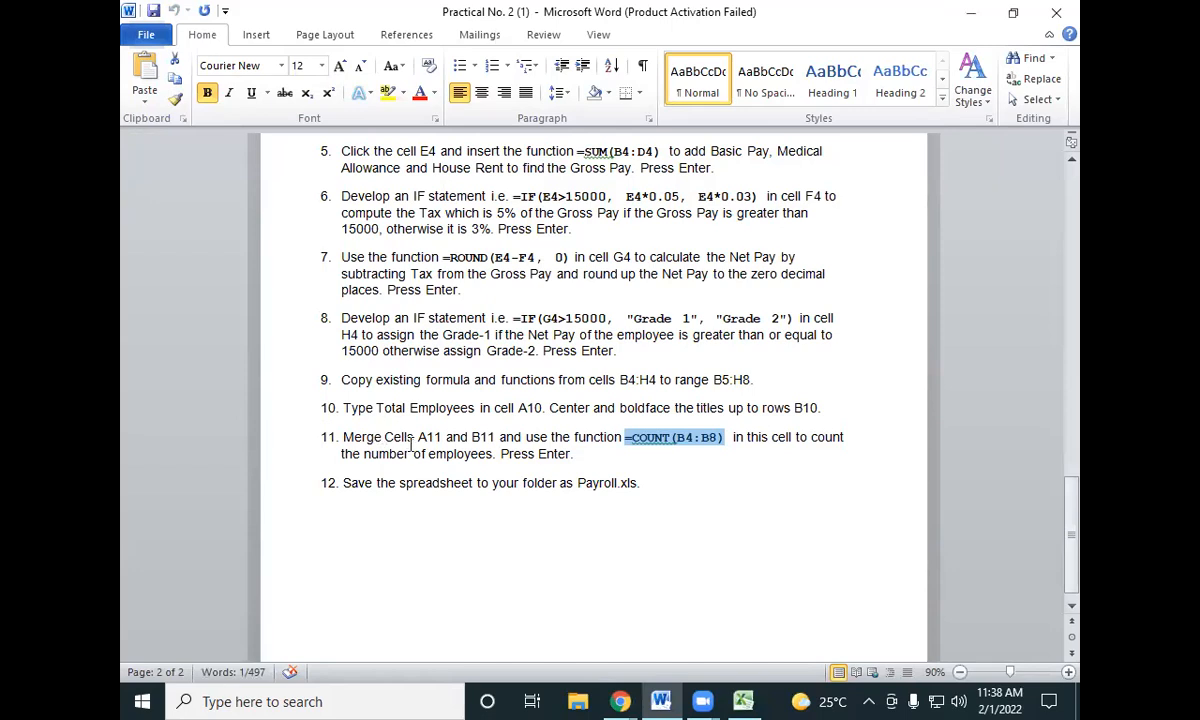
key("alt+Tab")
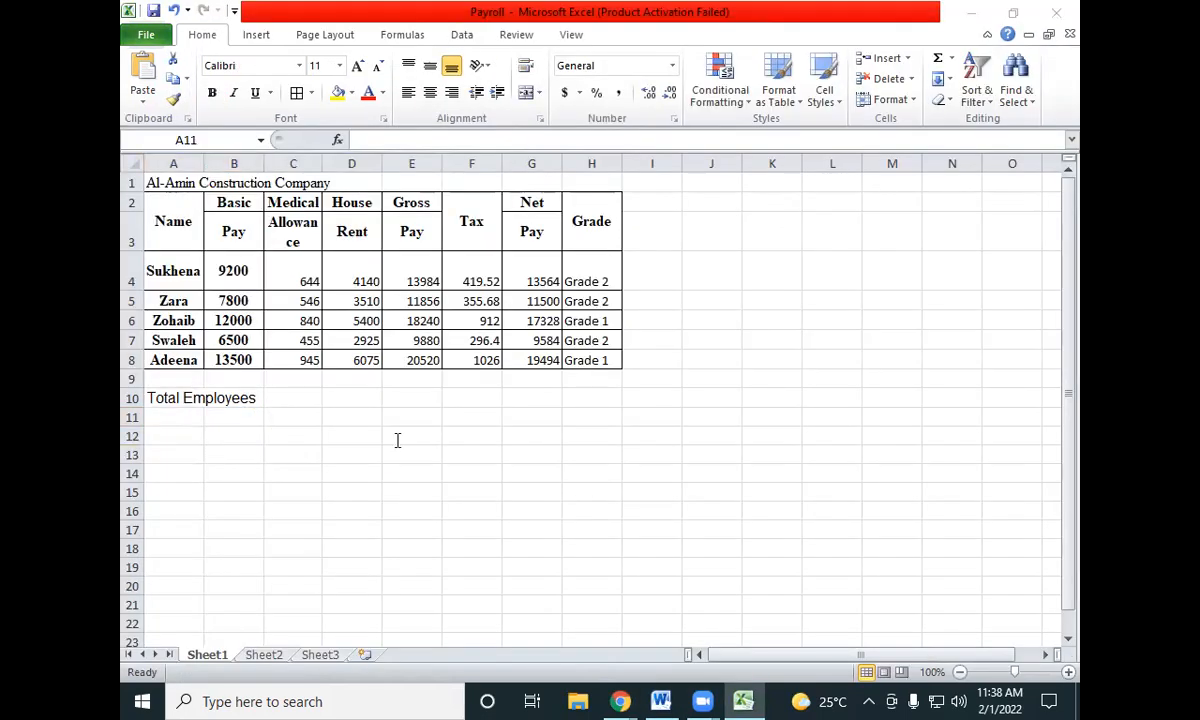
key("alt+Tab")
key("alt+Tab")
Search Excel's commands for a way to merge cells A11 and B11
right_click(233, 424)
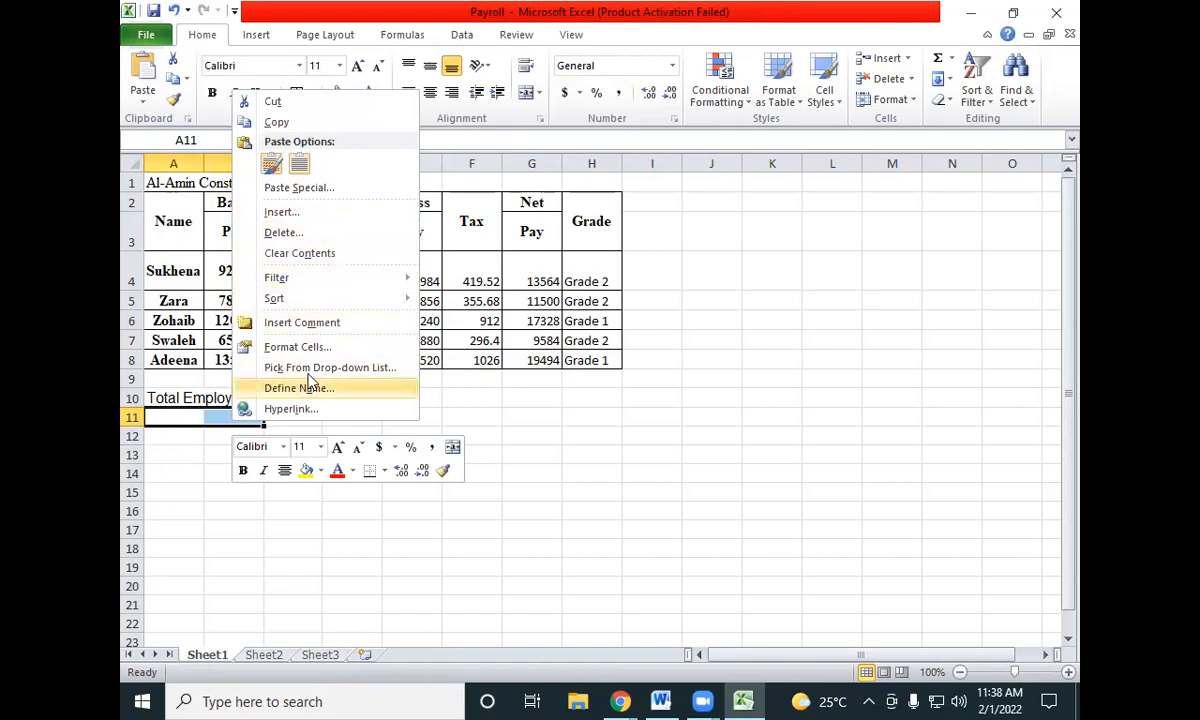
left_click(186, 415)
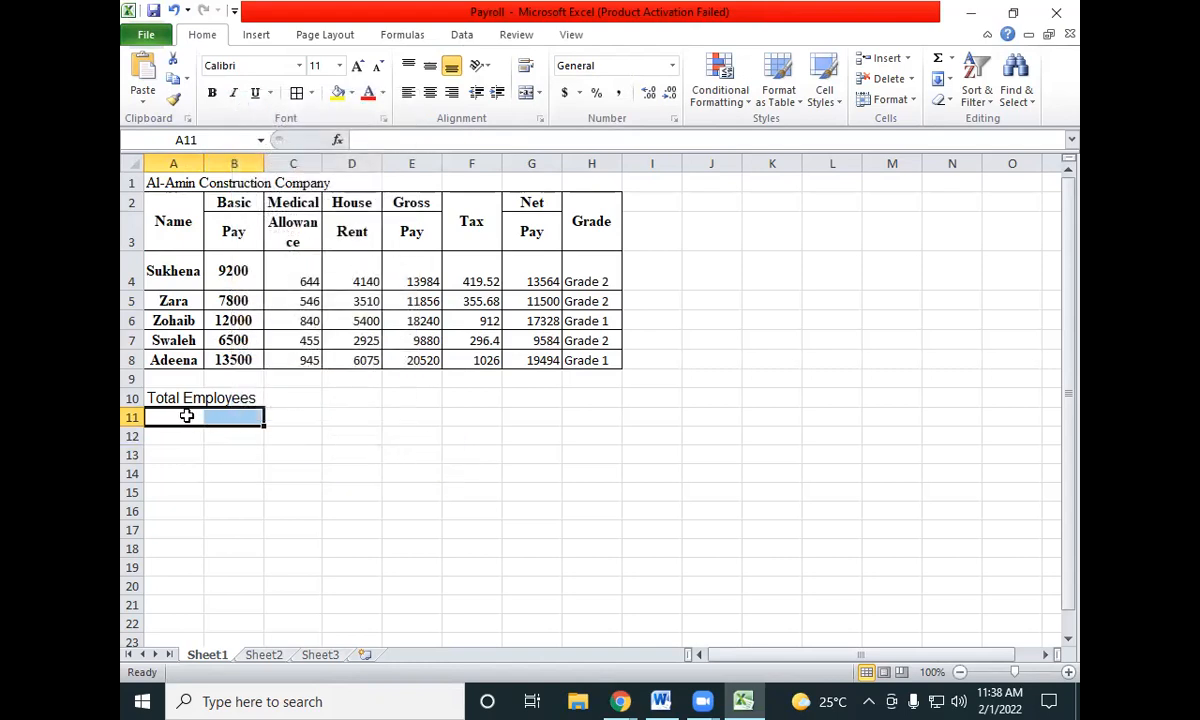
right_click(258, 416)
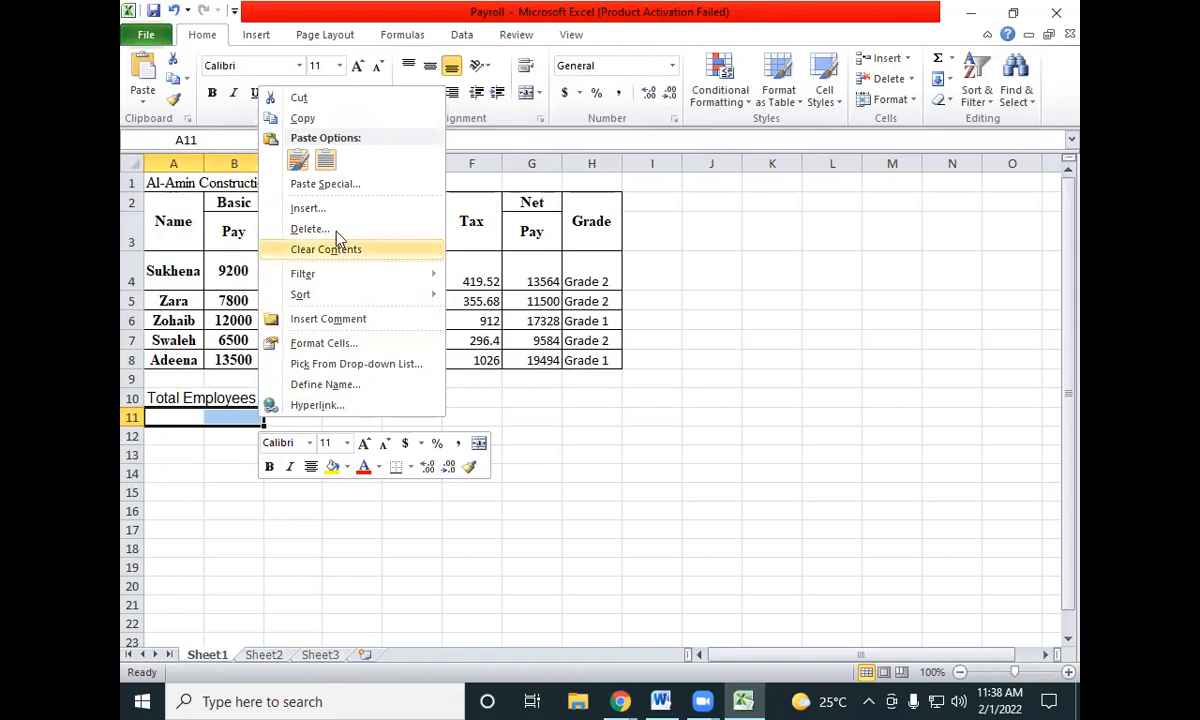
left_click(408, 6)
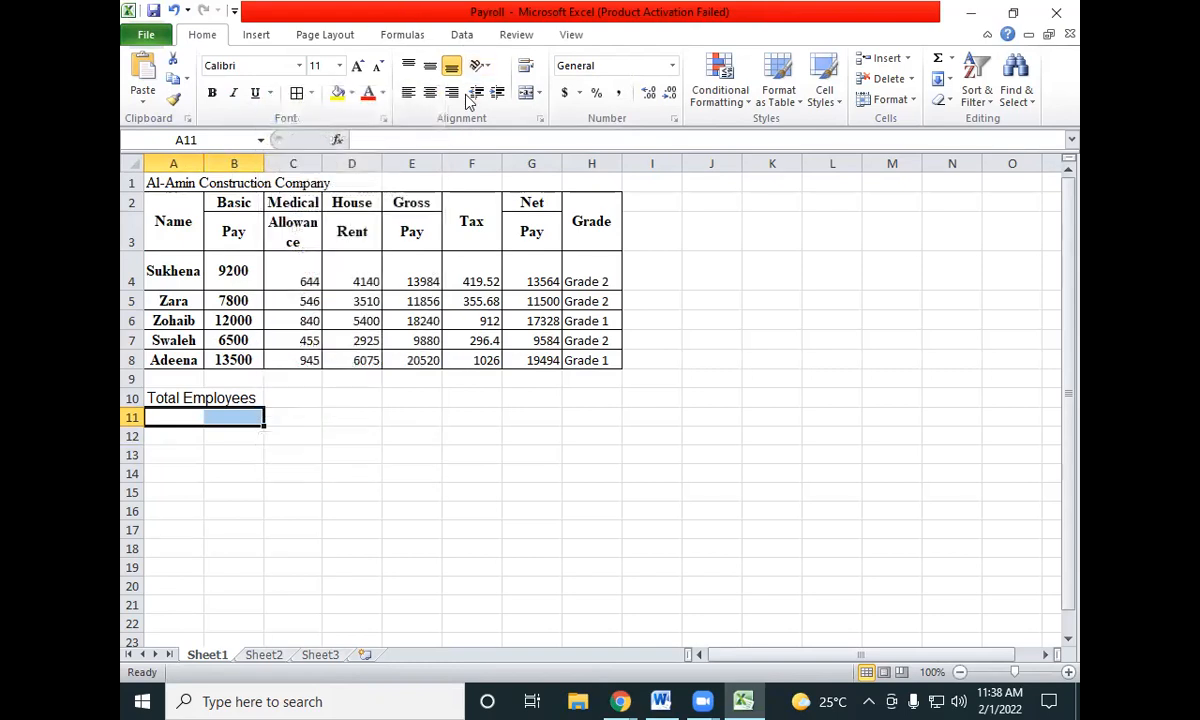
left_click(262, 36)
left_click(310, 34)
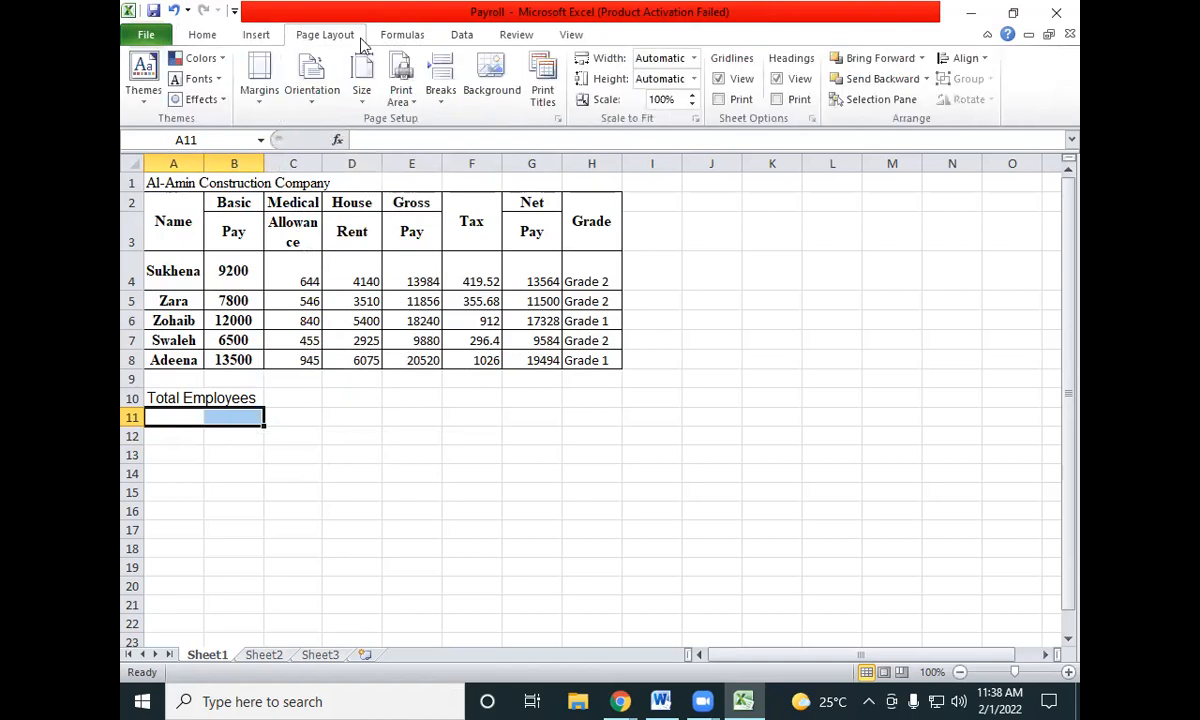
left_click(428, 36)
left_click(460, 36)
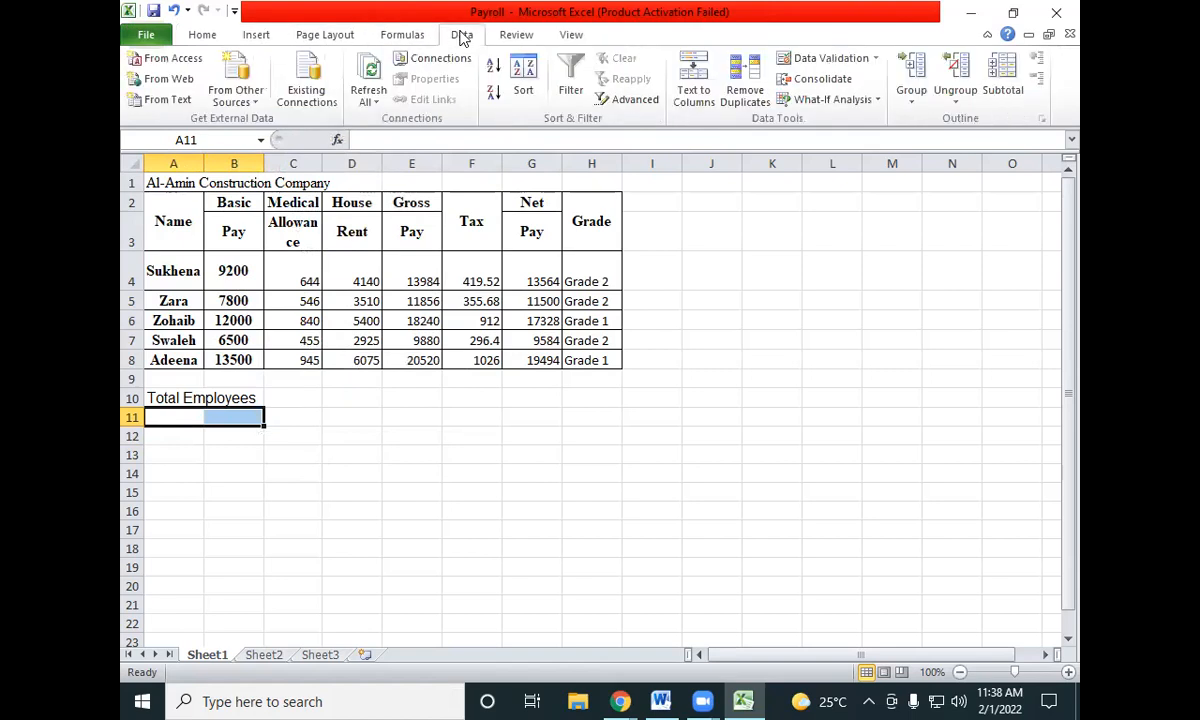
left_click(527, 37)
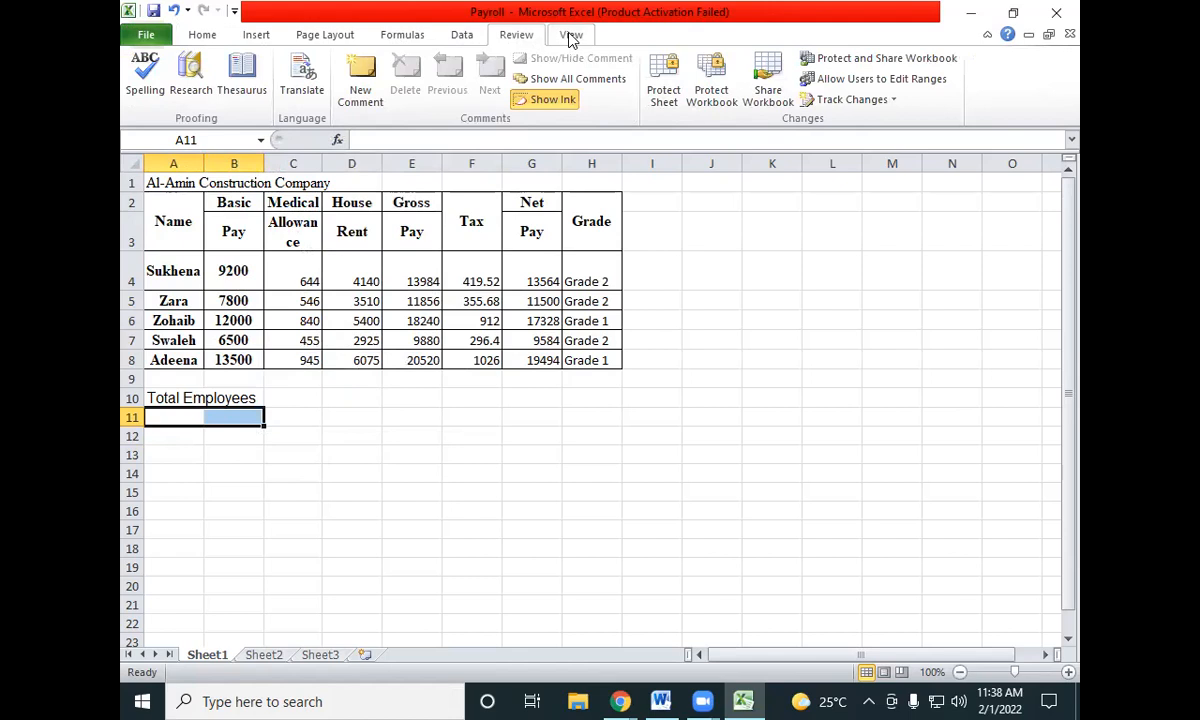
left_click(571, 37)
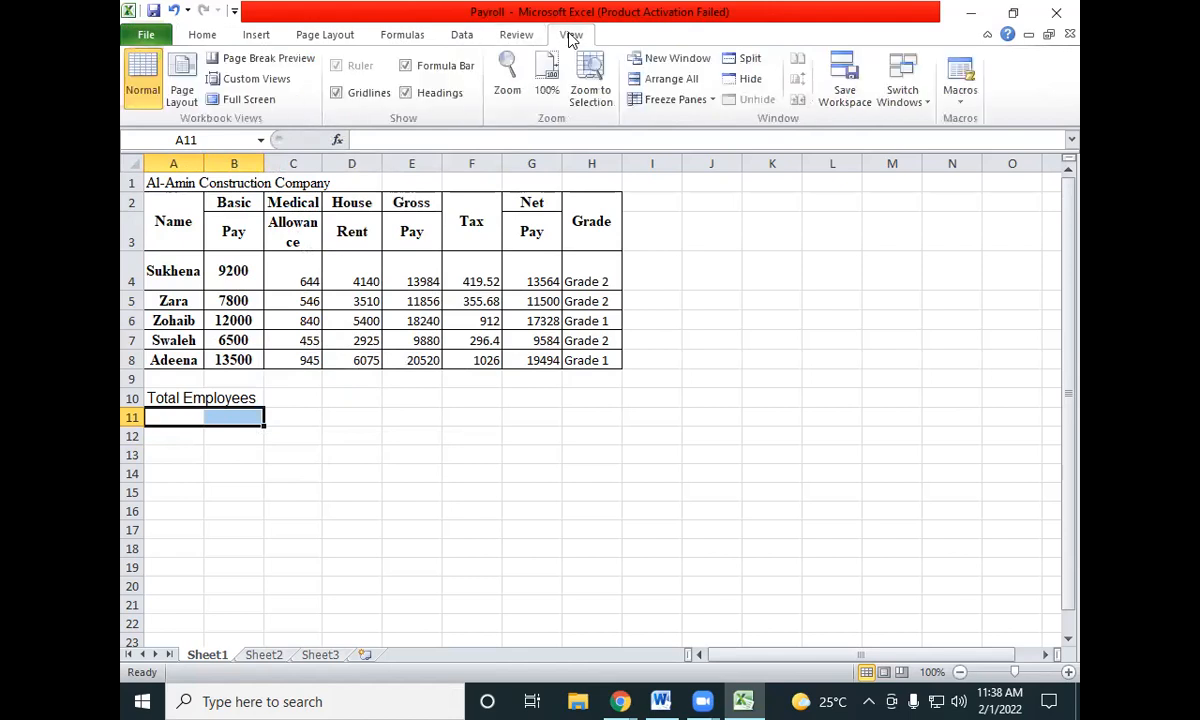
left_click(203, 37)
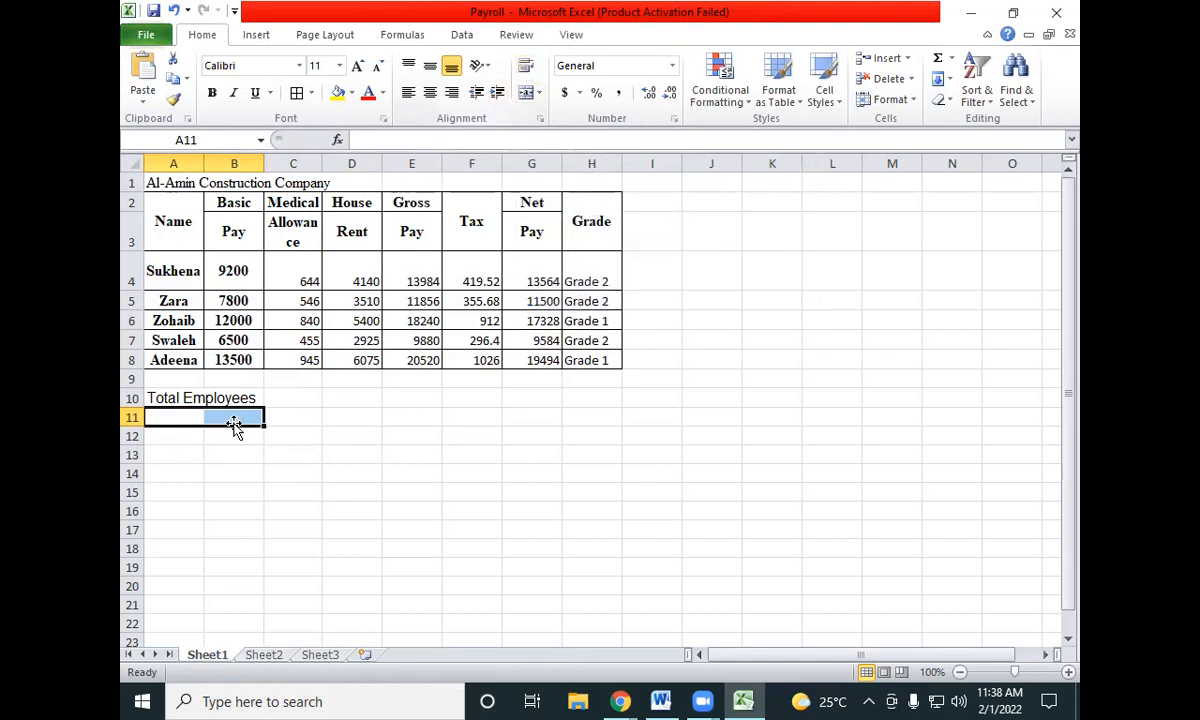
left_click(275, 414)
left_click_drag(179, 417, 249, 416)
right_click(252, 421)
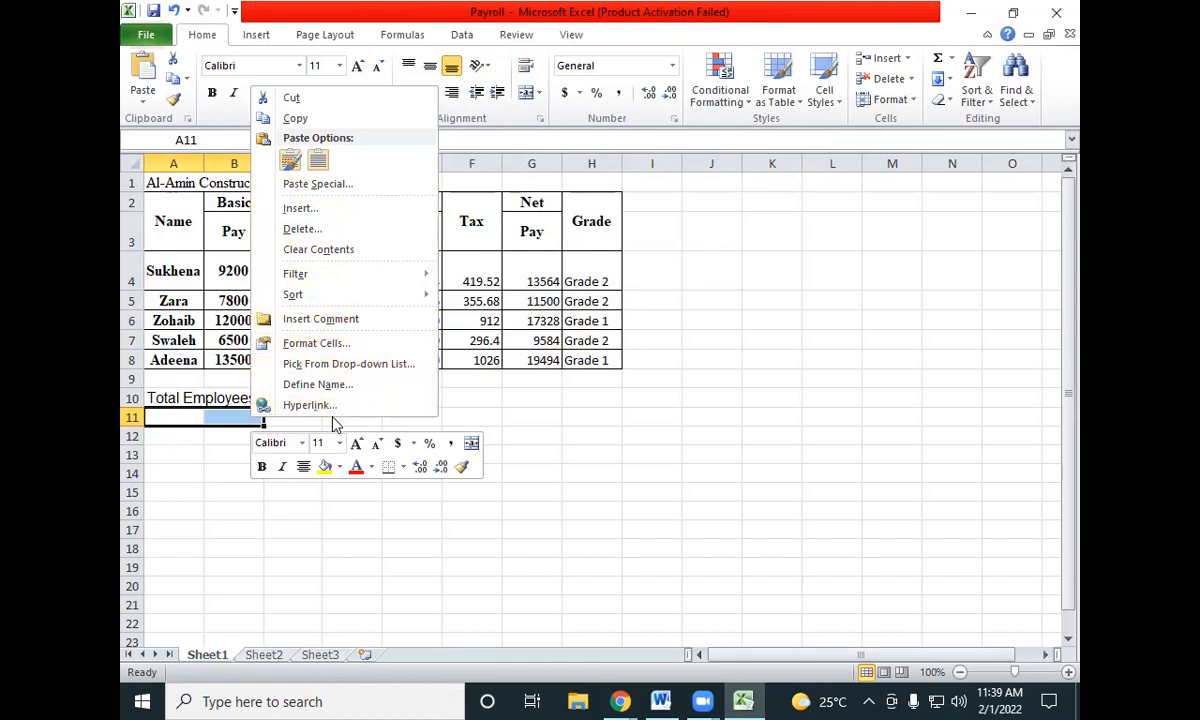
left_click(222, 417)
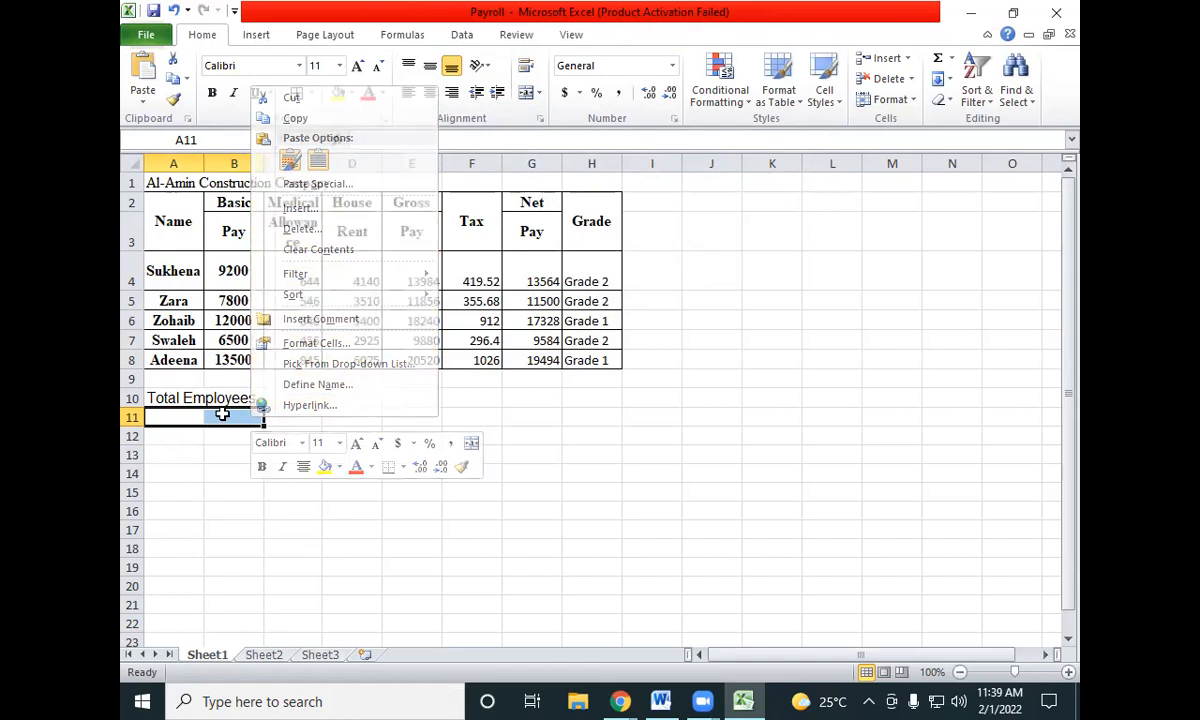
Recheck the employee count instruction in Word and enter the formula =COUNT(B4:B8) in Excel cell A11
key("alt+Tab")
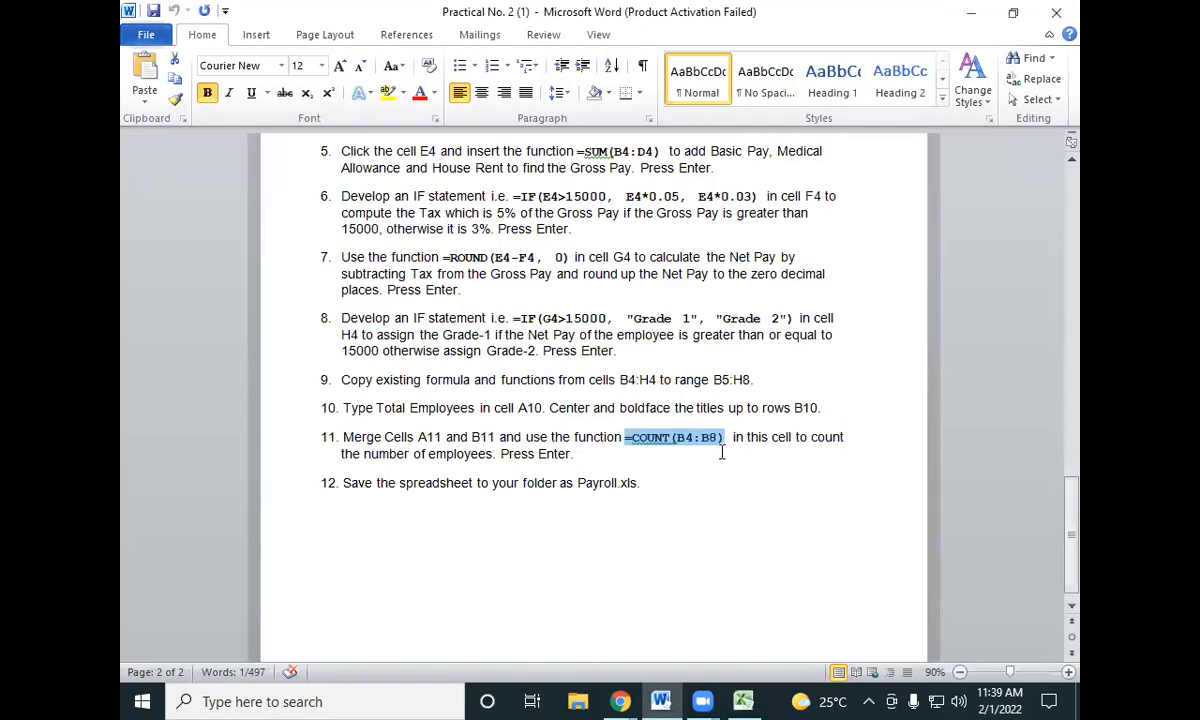
key("alt+Tab")
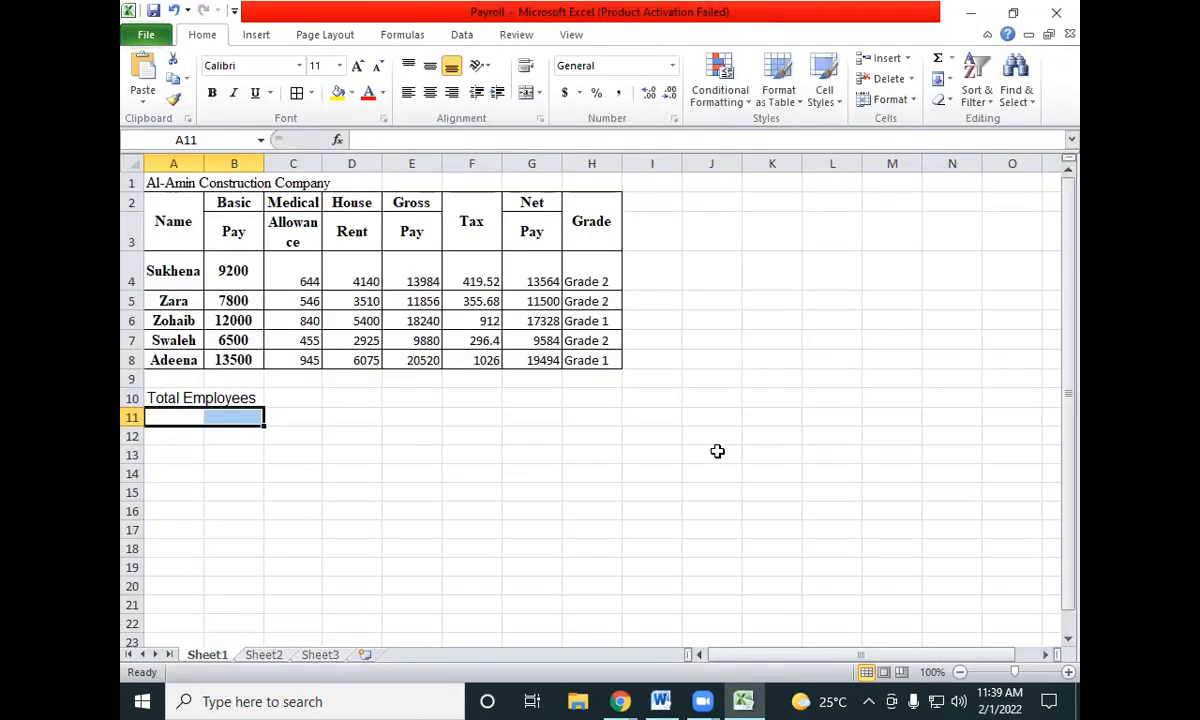
key("alt+Tab")
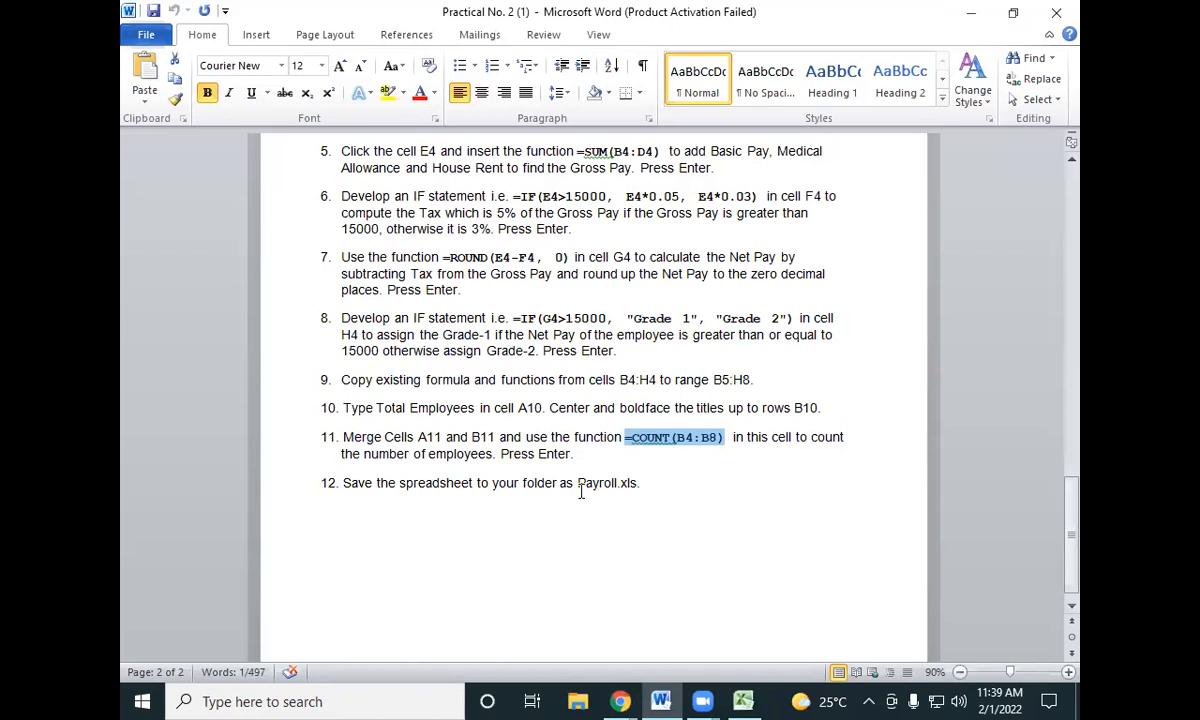
key("alt+Tab")
left_click(181, 416)
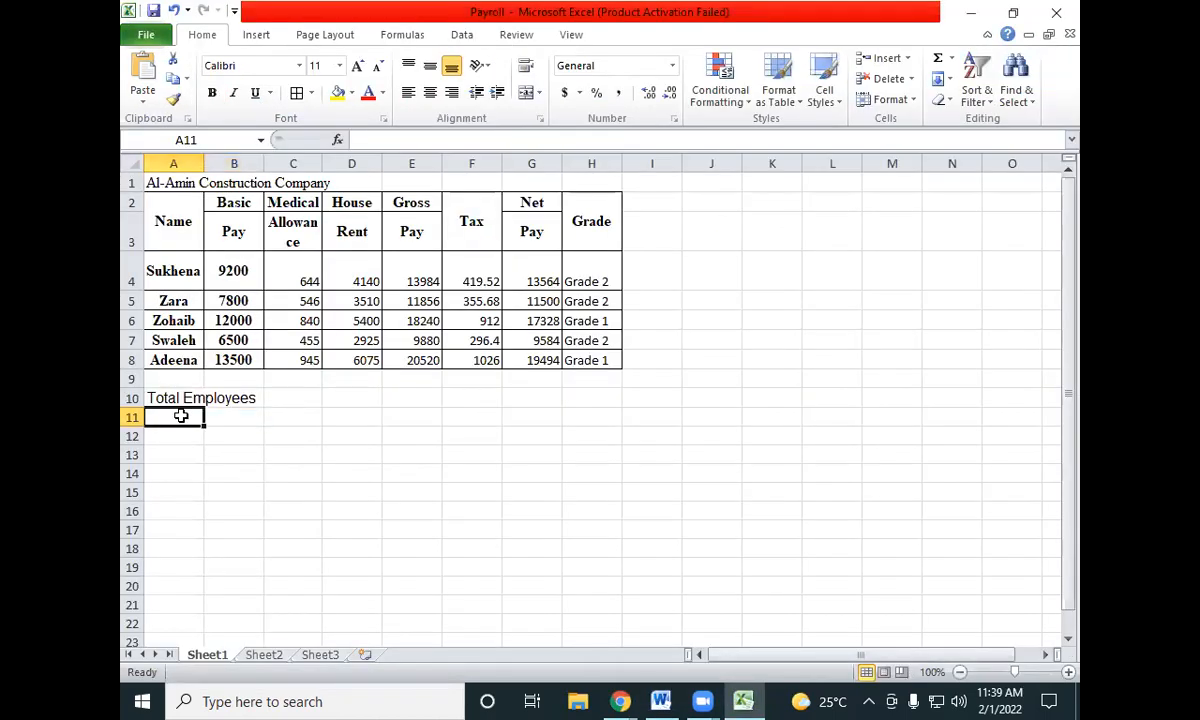
left_click(375, 137)
type("=COUNT(B4:B8)")
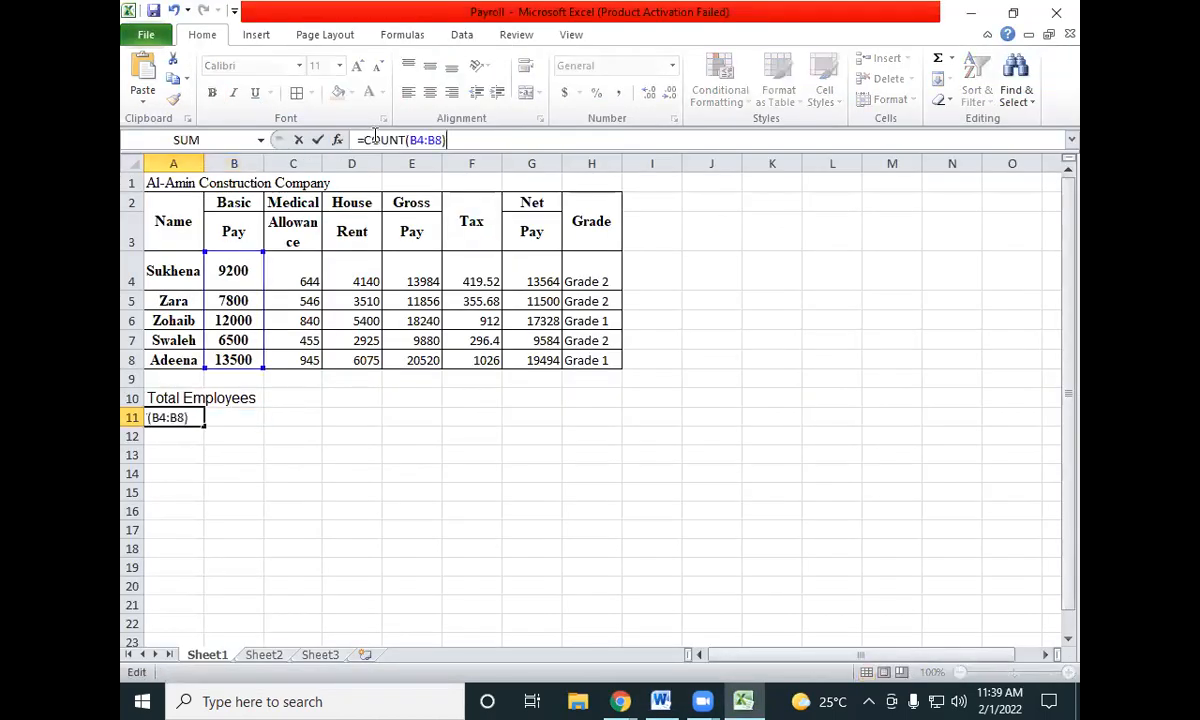
key("Return")
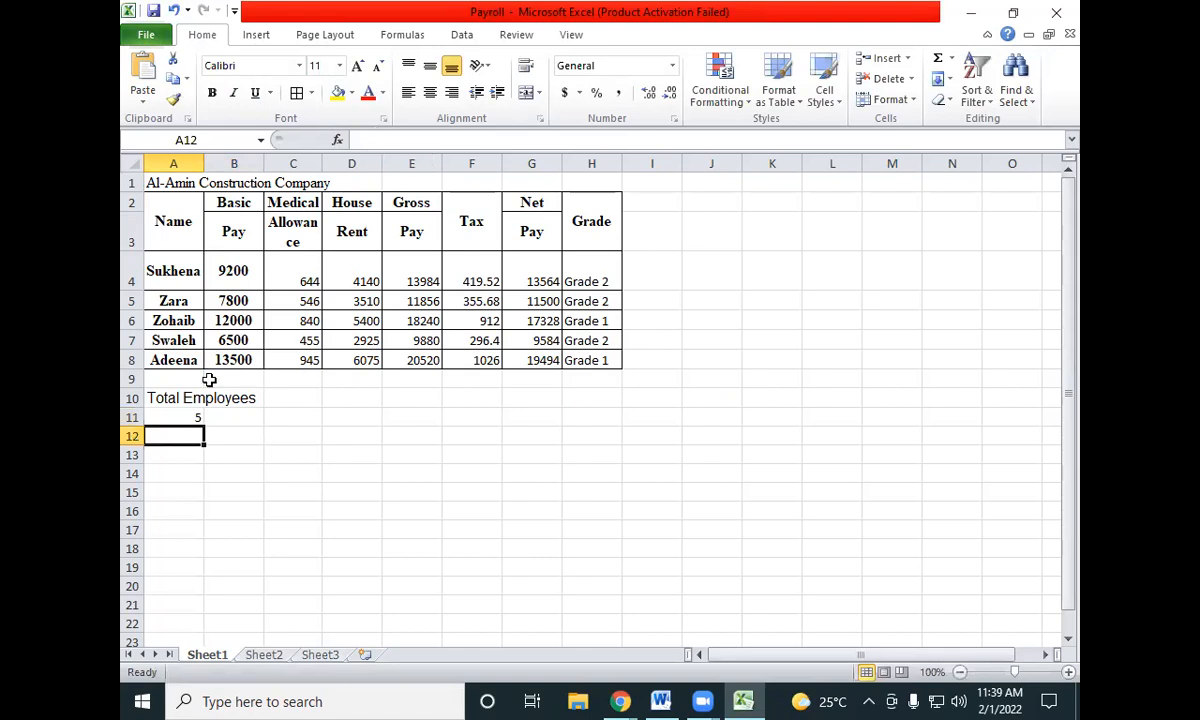
Boldface the Total Employees title in cell A10
left_click(157, 398)
left_click(212, 92)
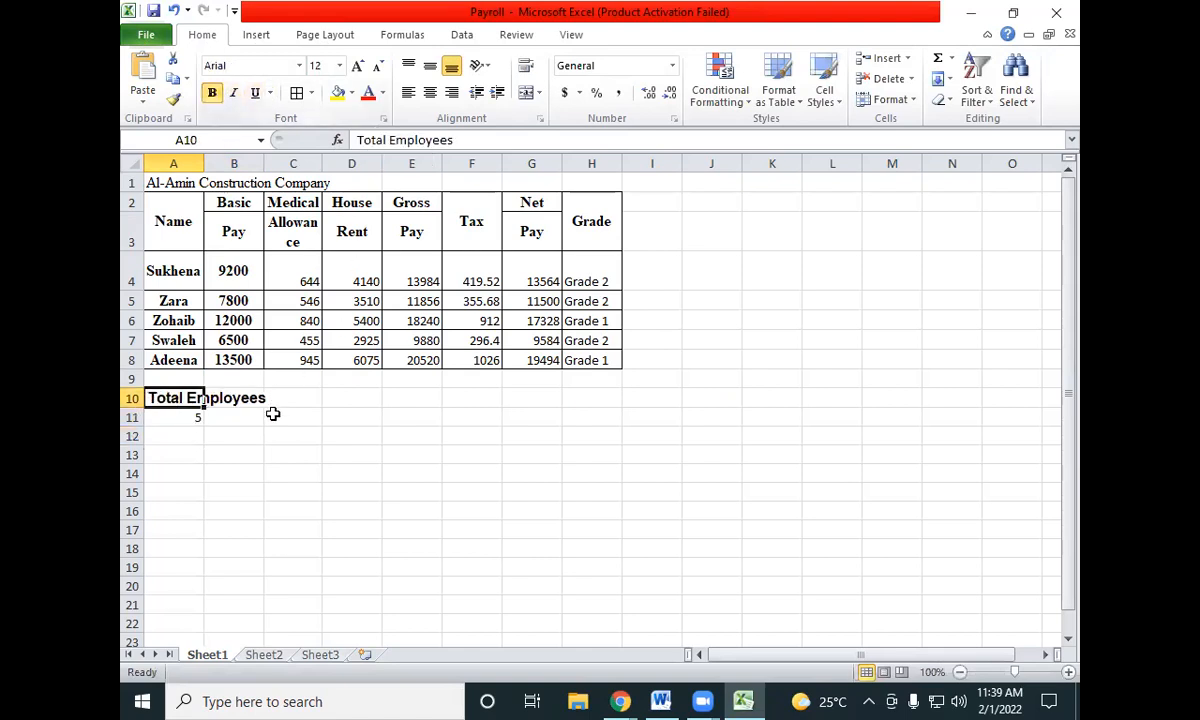
left_click(254, 437)
left_click_drag(185, 396, 233, 400)
double_click(181, 399)
left_click(250, 397)
left_click(215, 432)
right_click(233, 402)
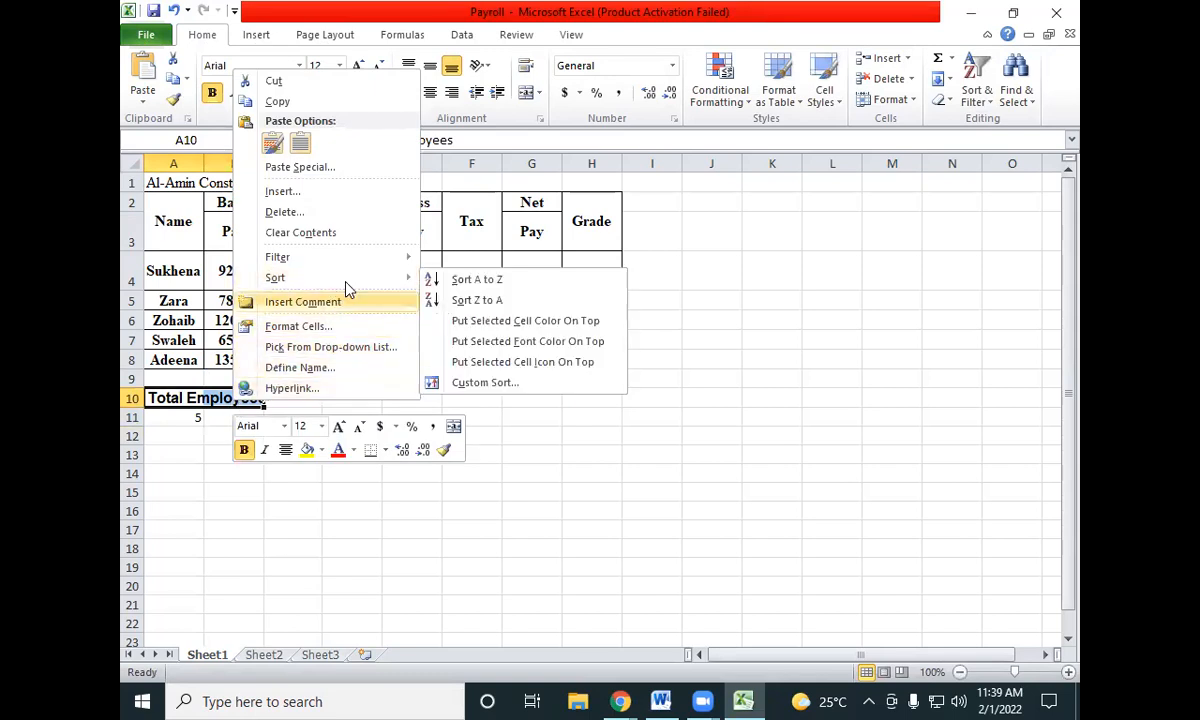
mouse_move(357, 262)
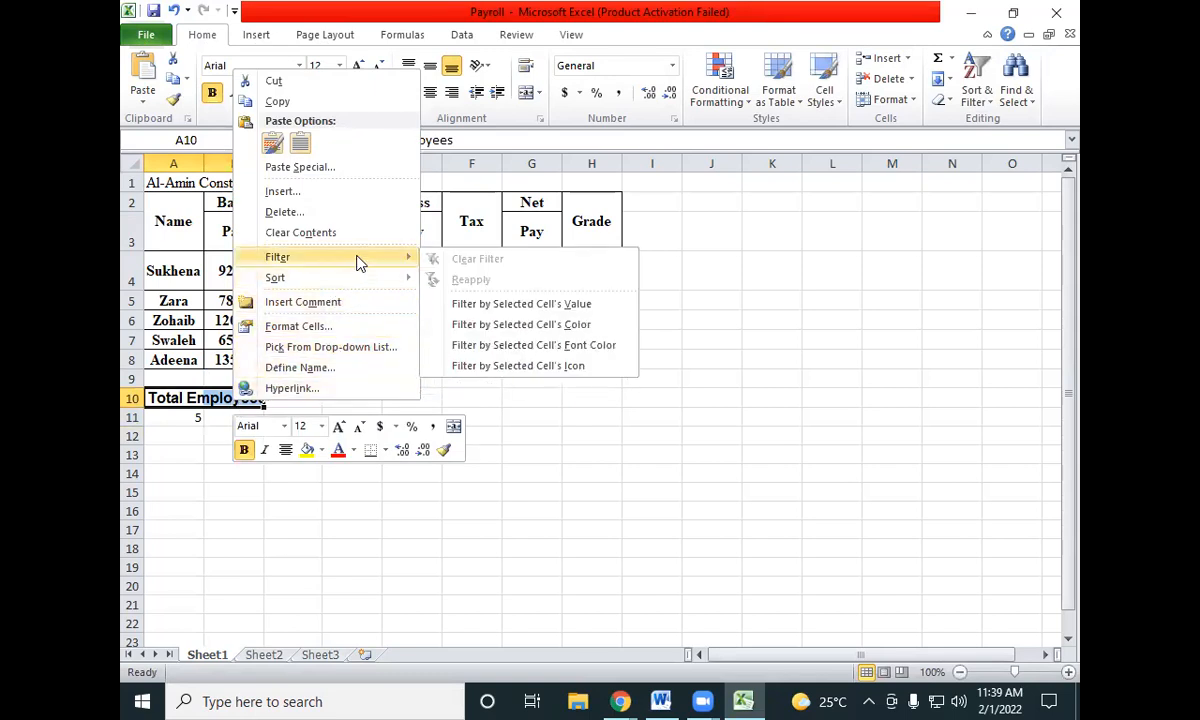
left_click(340, 9)
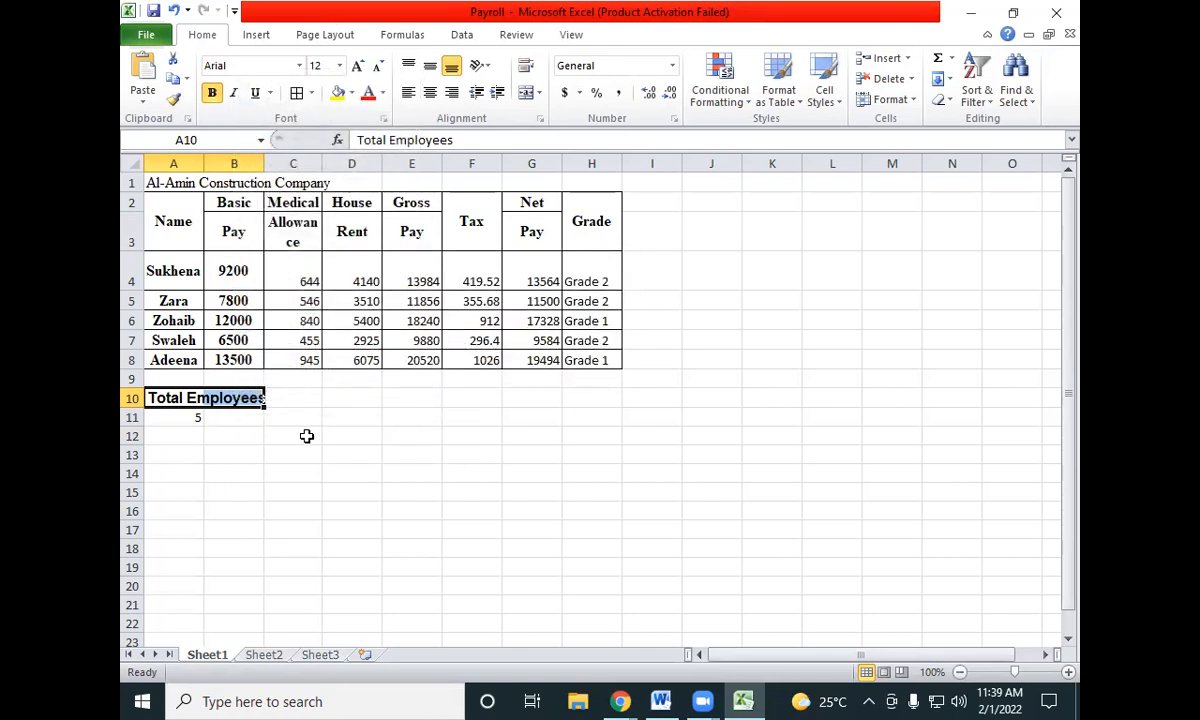
left_click(306, 434)
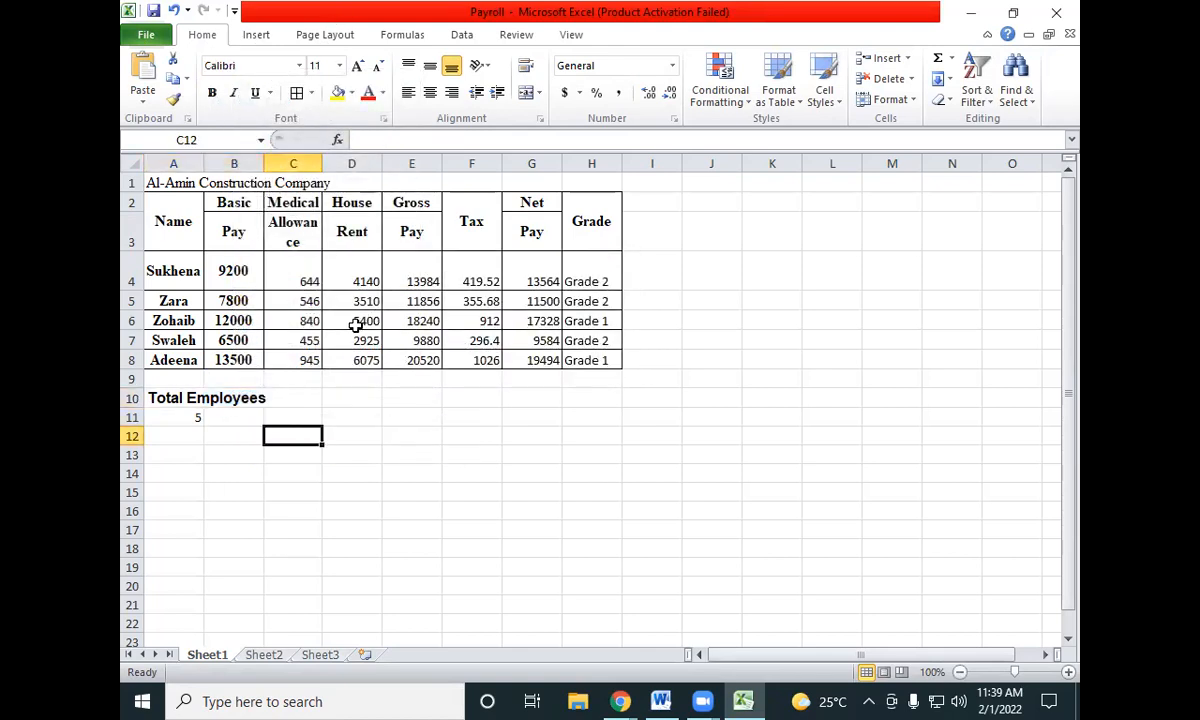
Merge and center cells A10:B10 holding the Total Employees title
left_click(195, 398)
left_click(210, 398)
left_click_drag(191, 398, 225, 398)
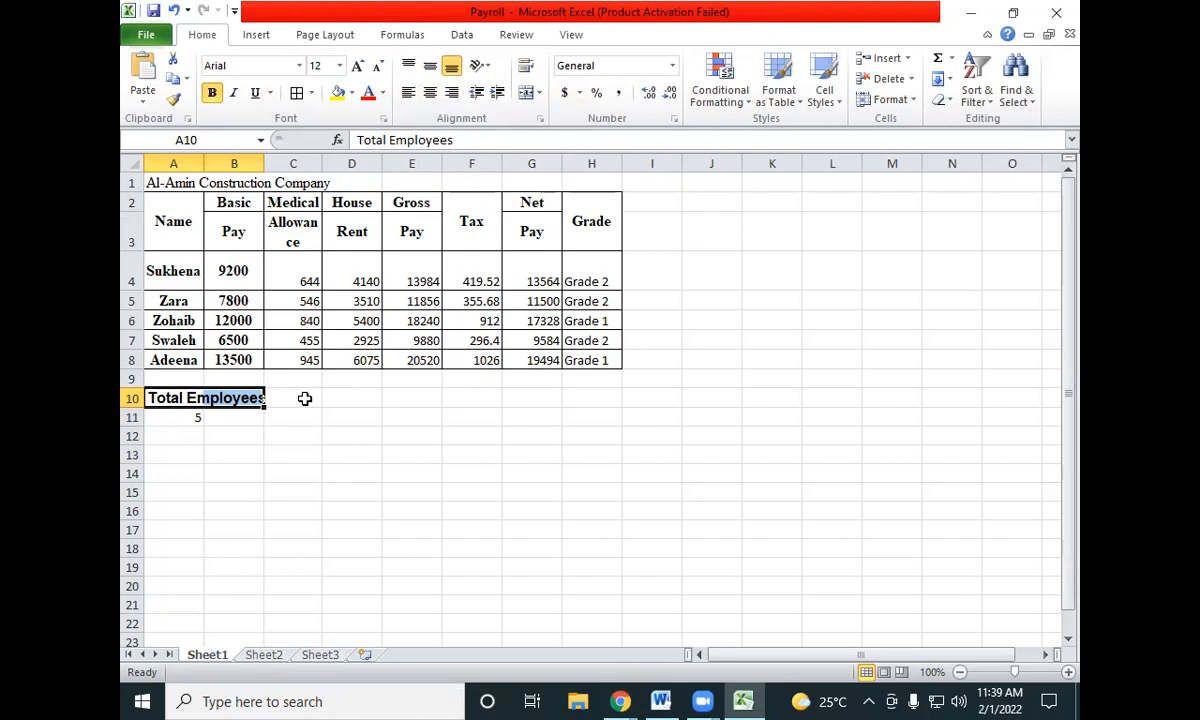
right_click(243, 400)
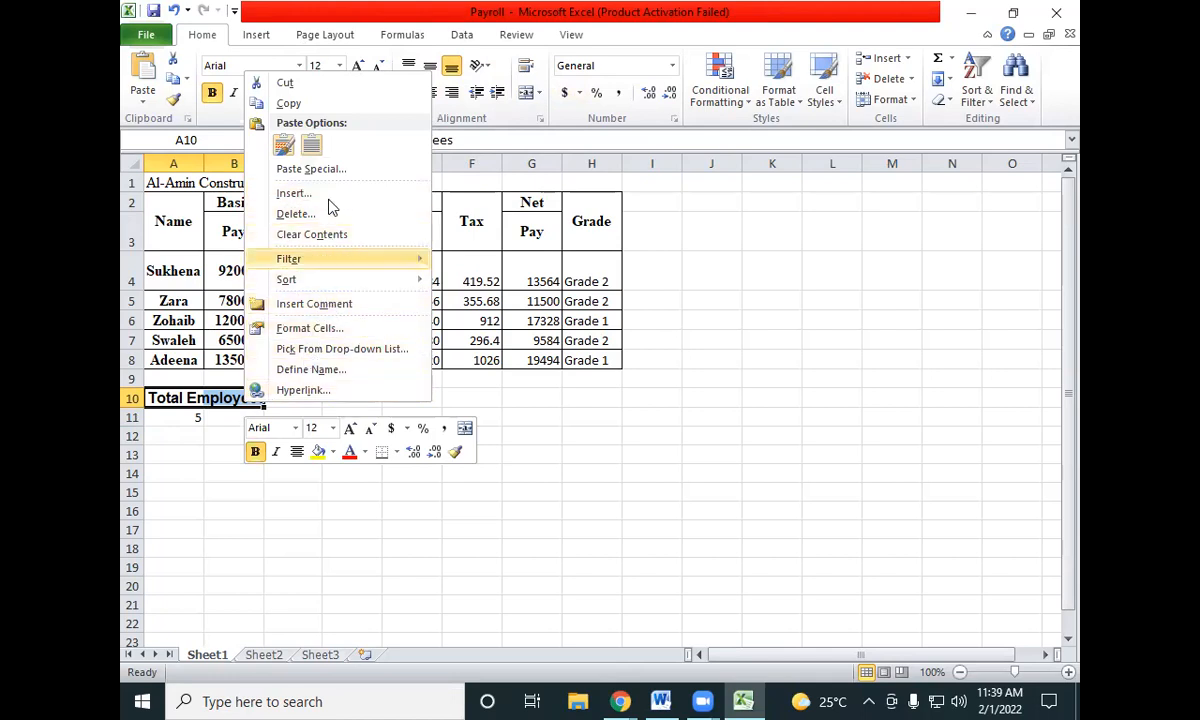
left_click(258, 35)
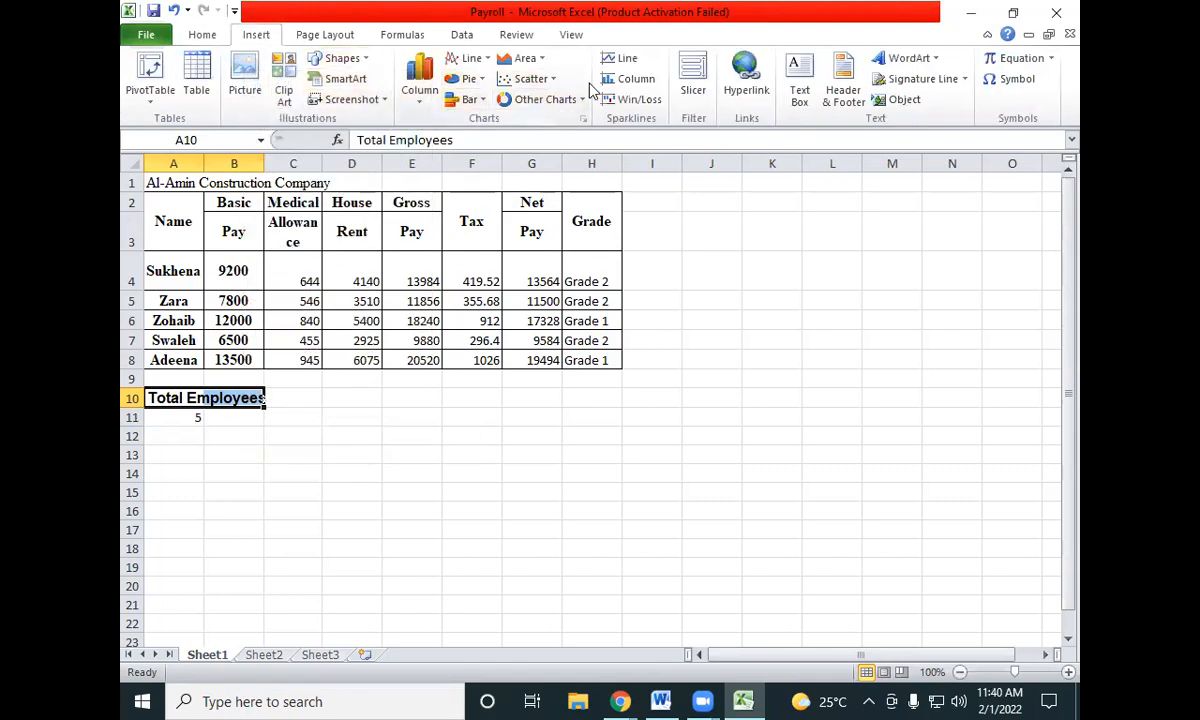
left_click(204, 37)
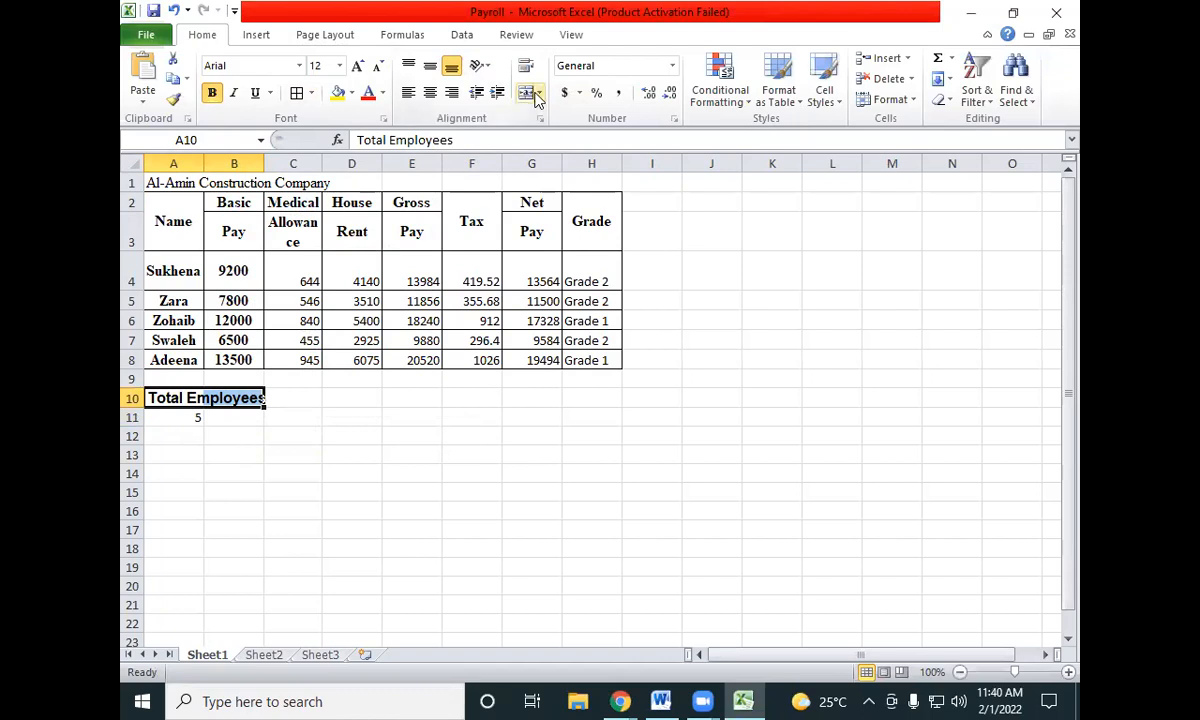
left_click(537, 94)
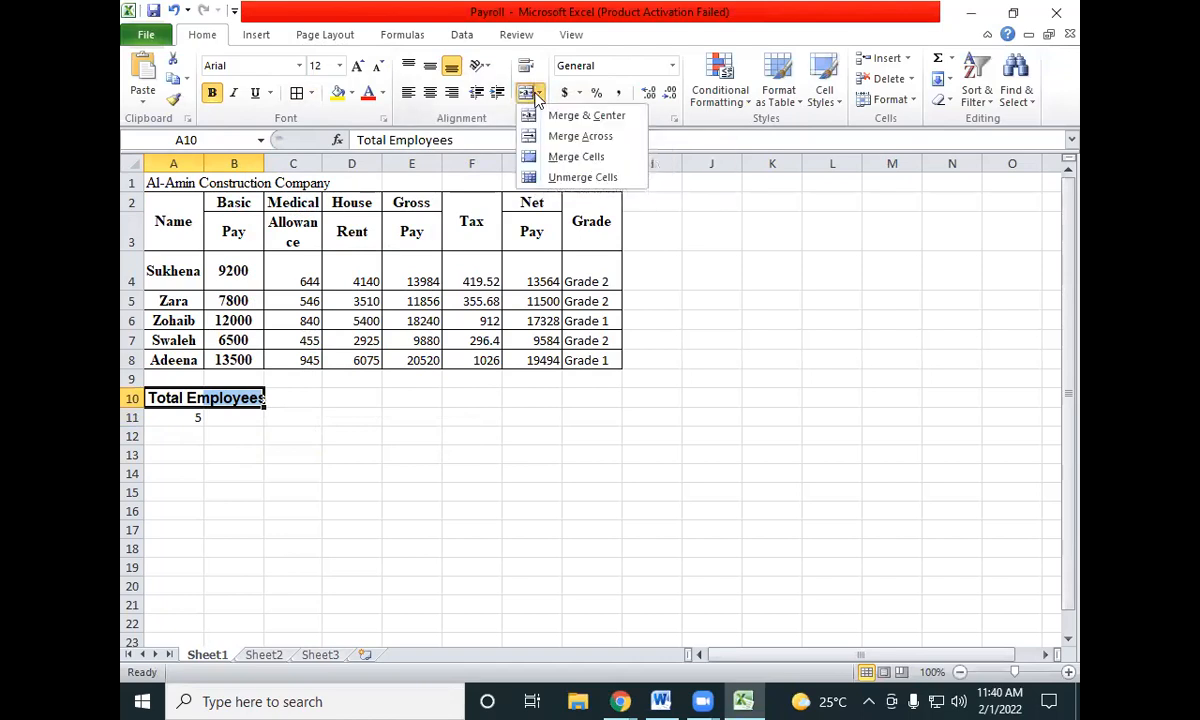
left_click(580, 116)
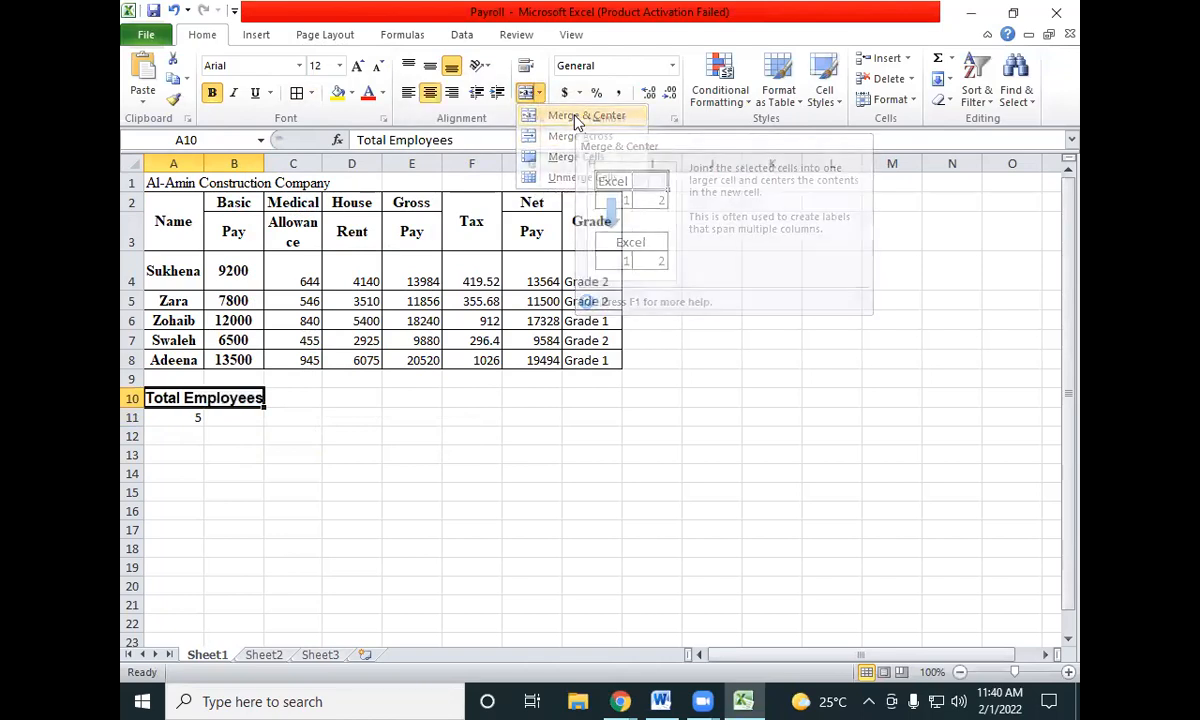
Merge and center cells A11:B11 containing the employee count formula
left_click(193, 417)
left_click_drag(177, 418, 241, 418)
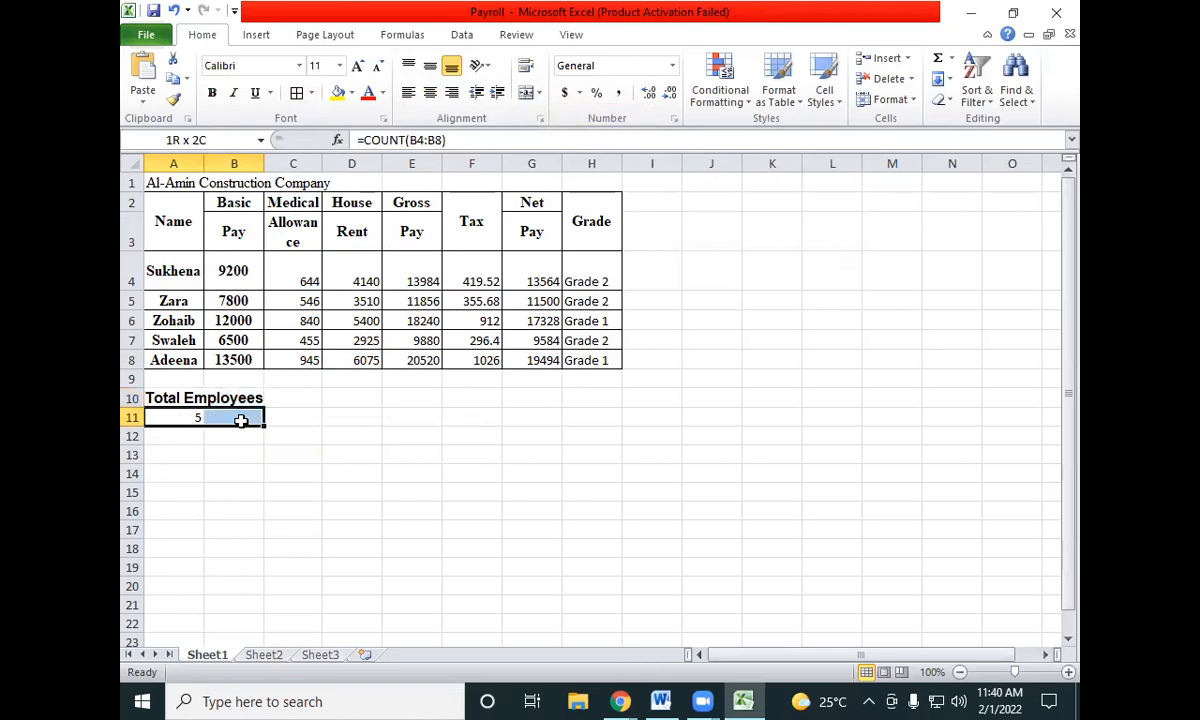
left_click(525, 94)
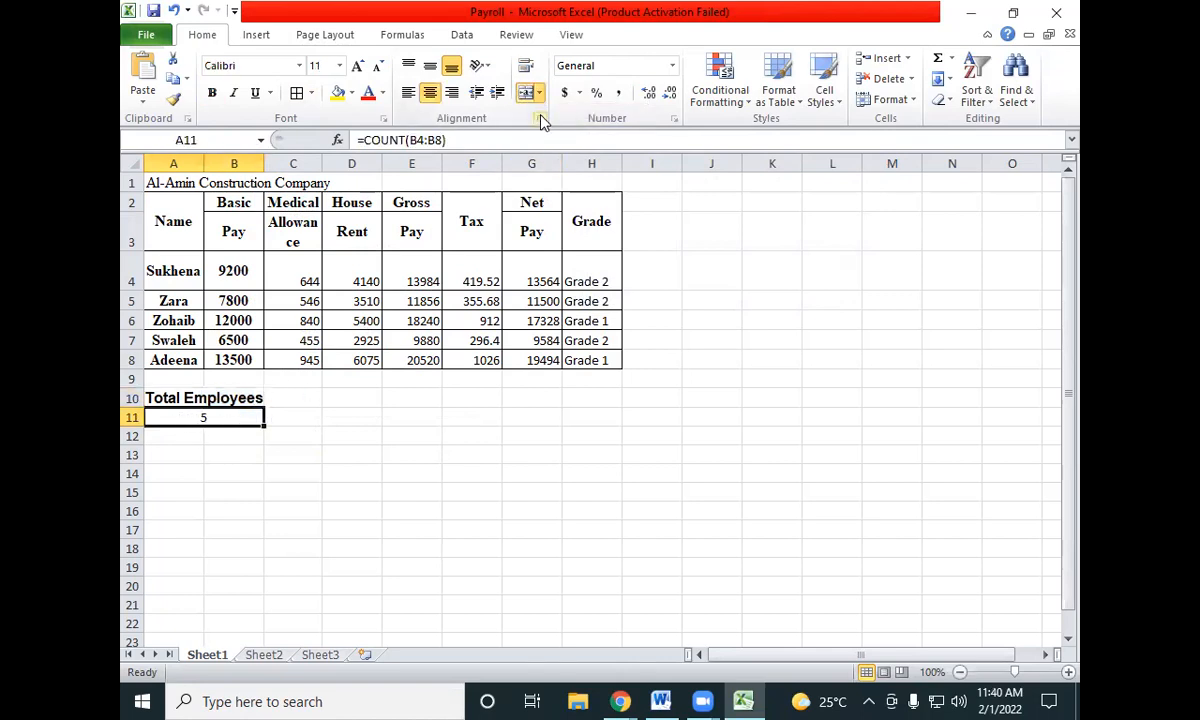
left_click(359, 477)
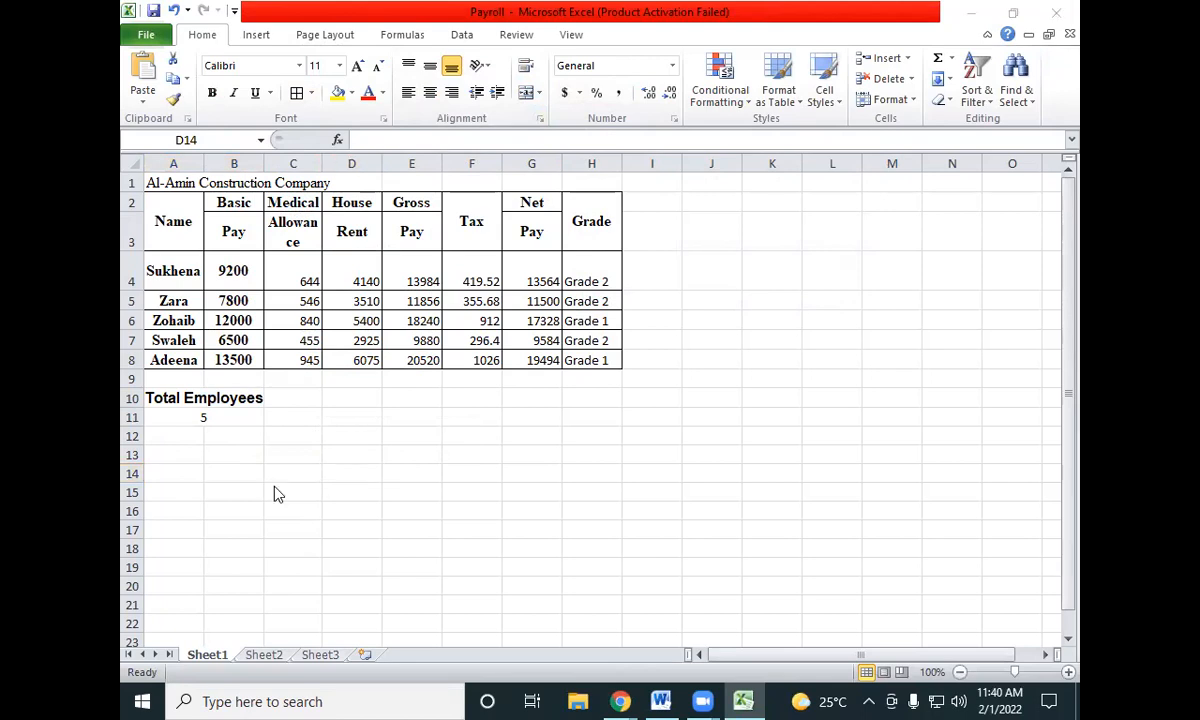
Check the final instructions of the practical in Word, and return to the payroll sheet in Excel
key("alt+Tab")
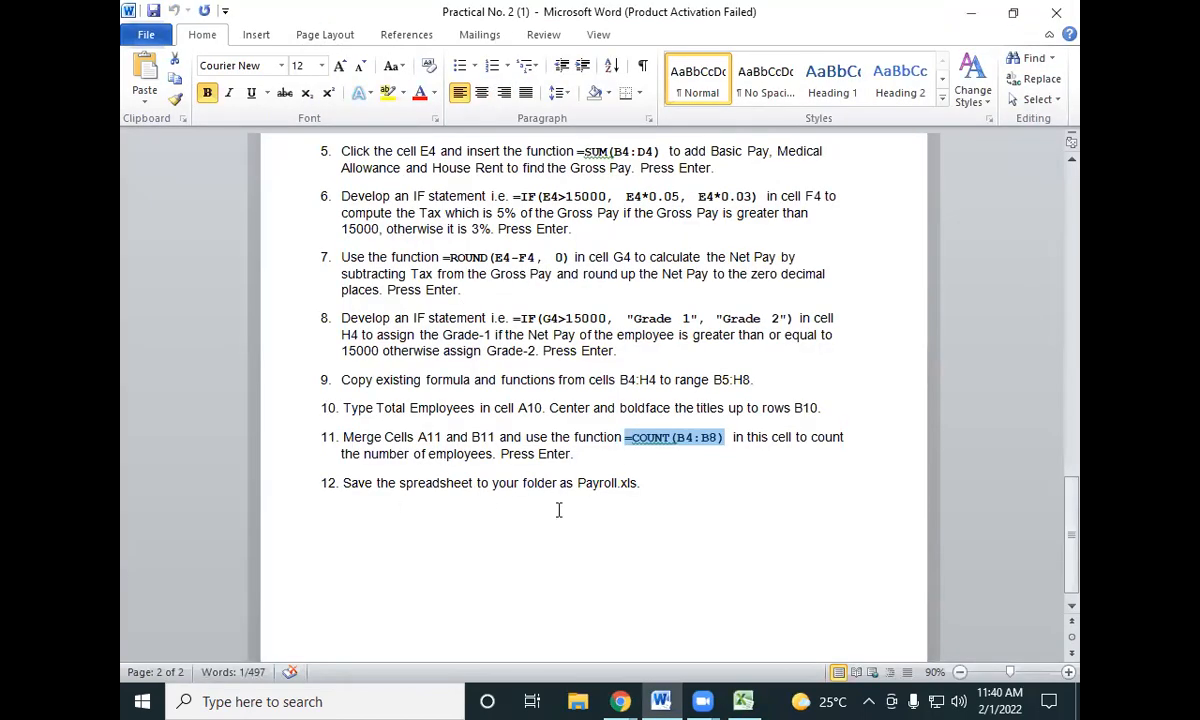
key("alt+Tab")
left_click(303, 417)
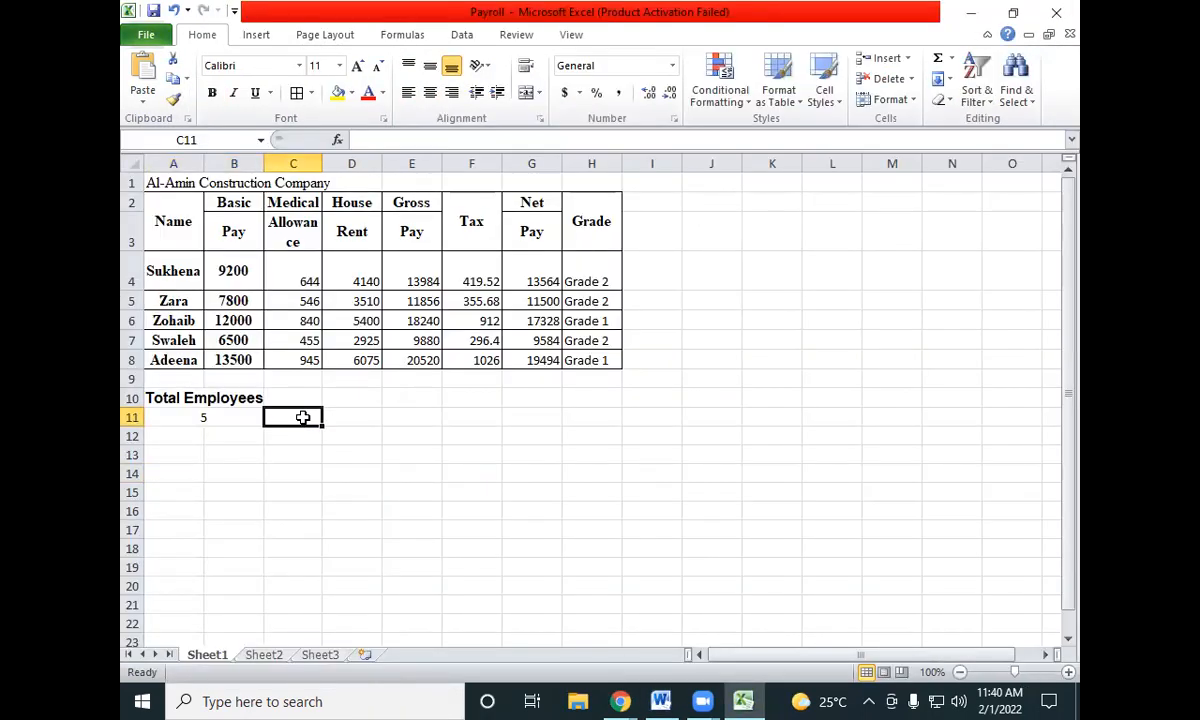